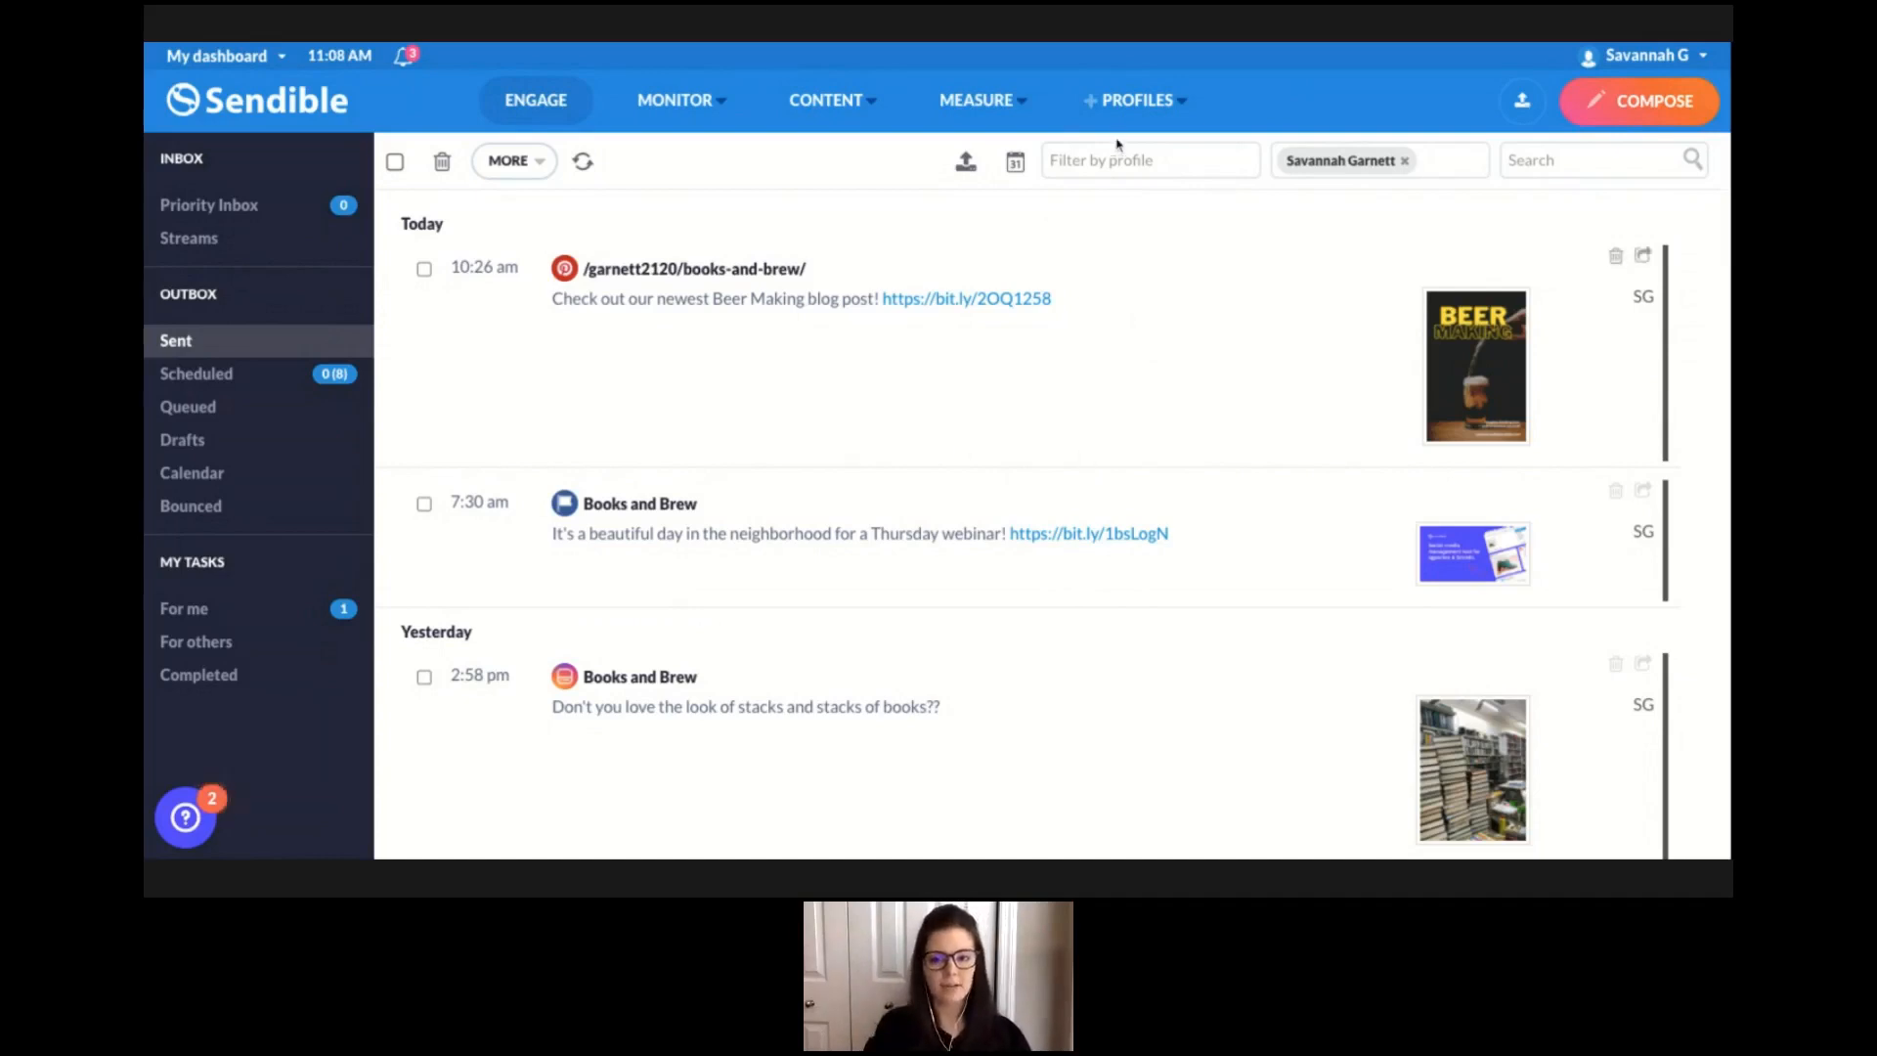
Start adding a new Pinterest profile from the social profile options.
{"action": "left_click", "coordinate": [1165, 114]}
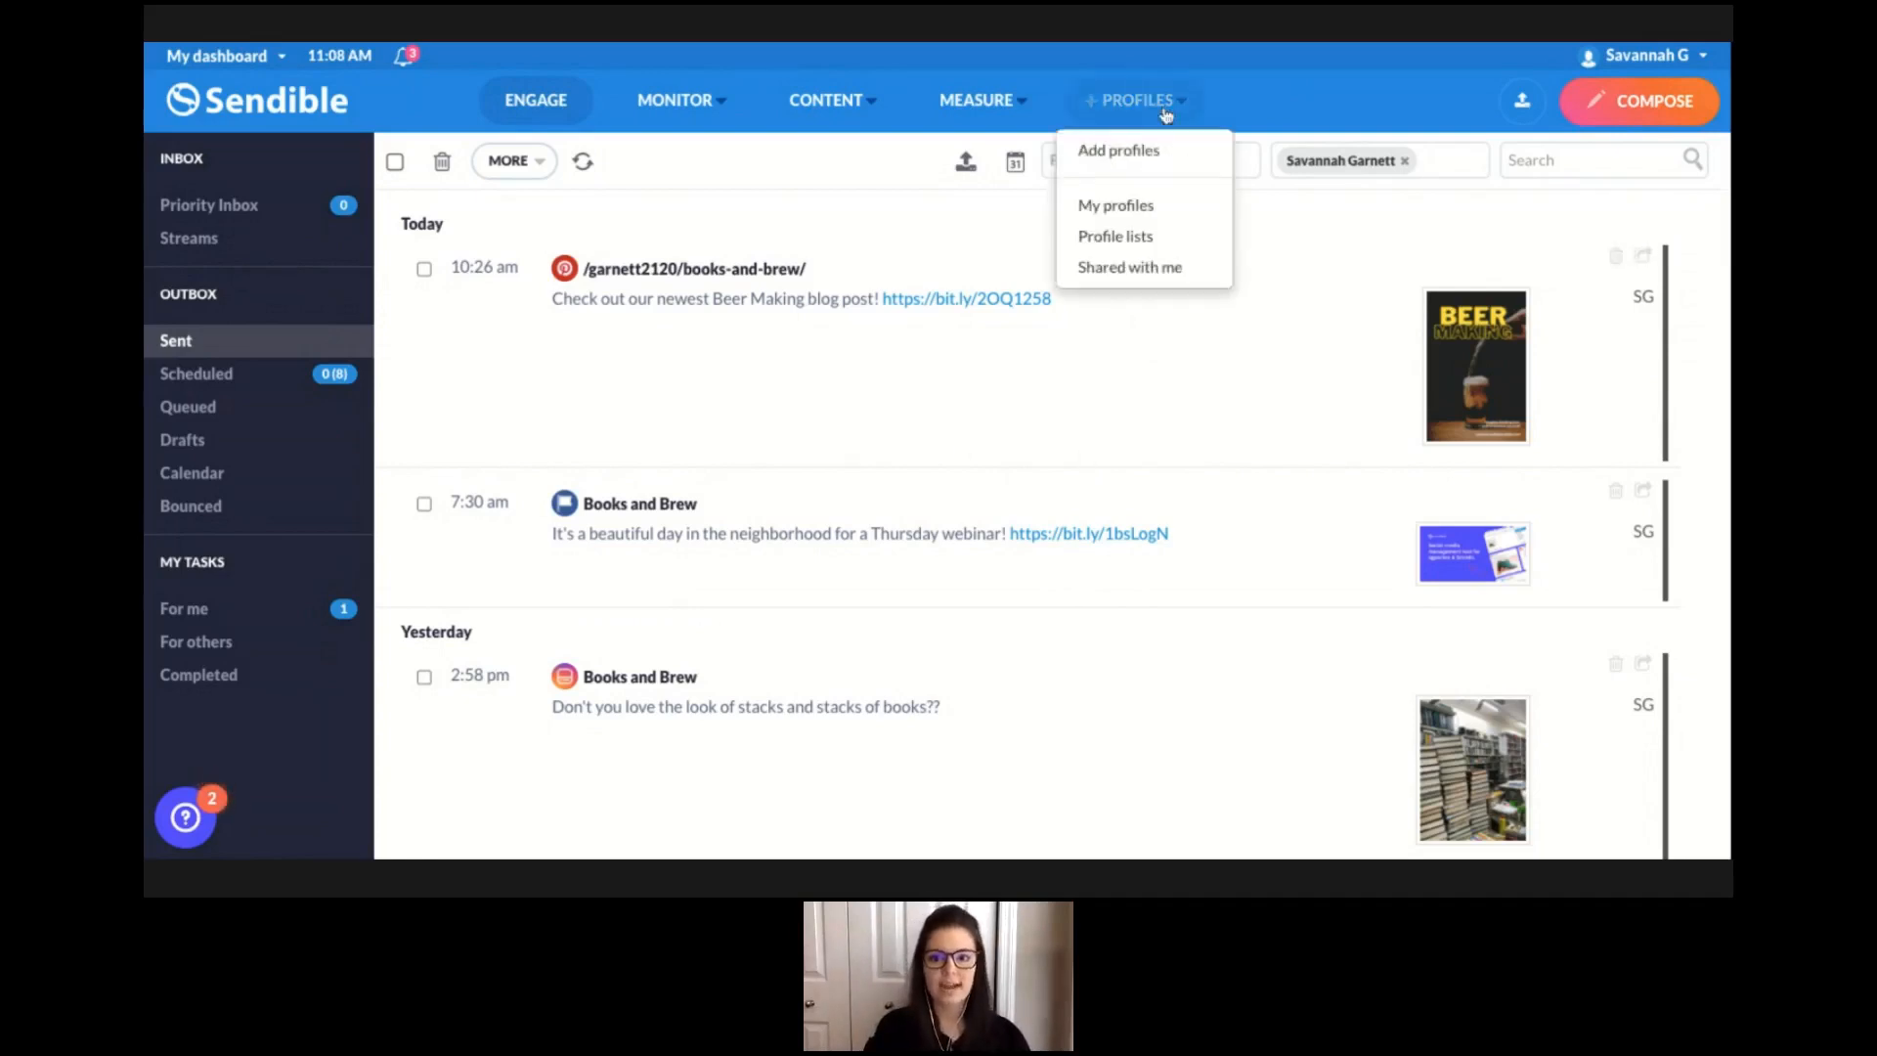
{"action": "left_click", "coordinate": [1122, 149]}
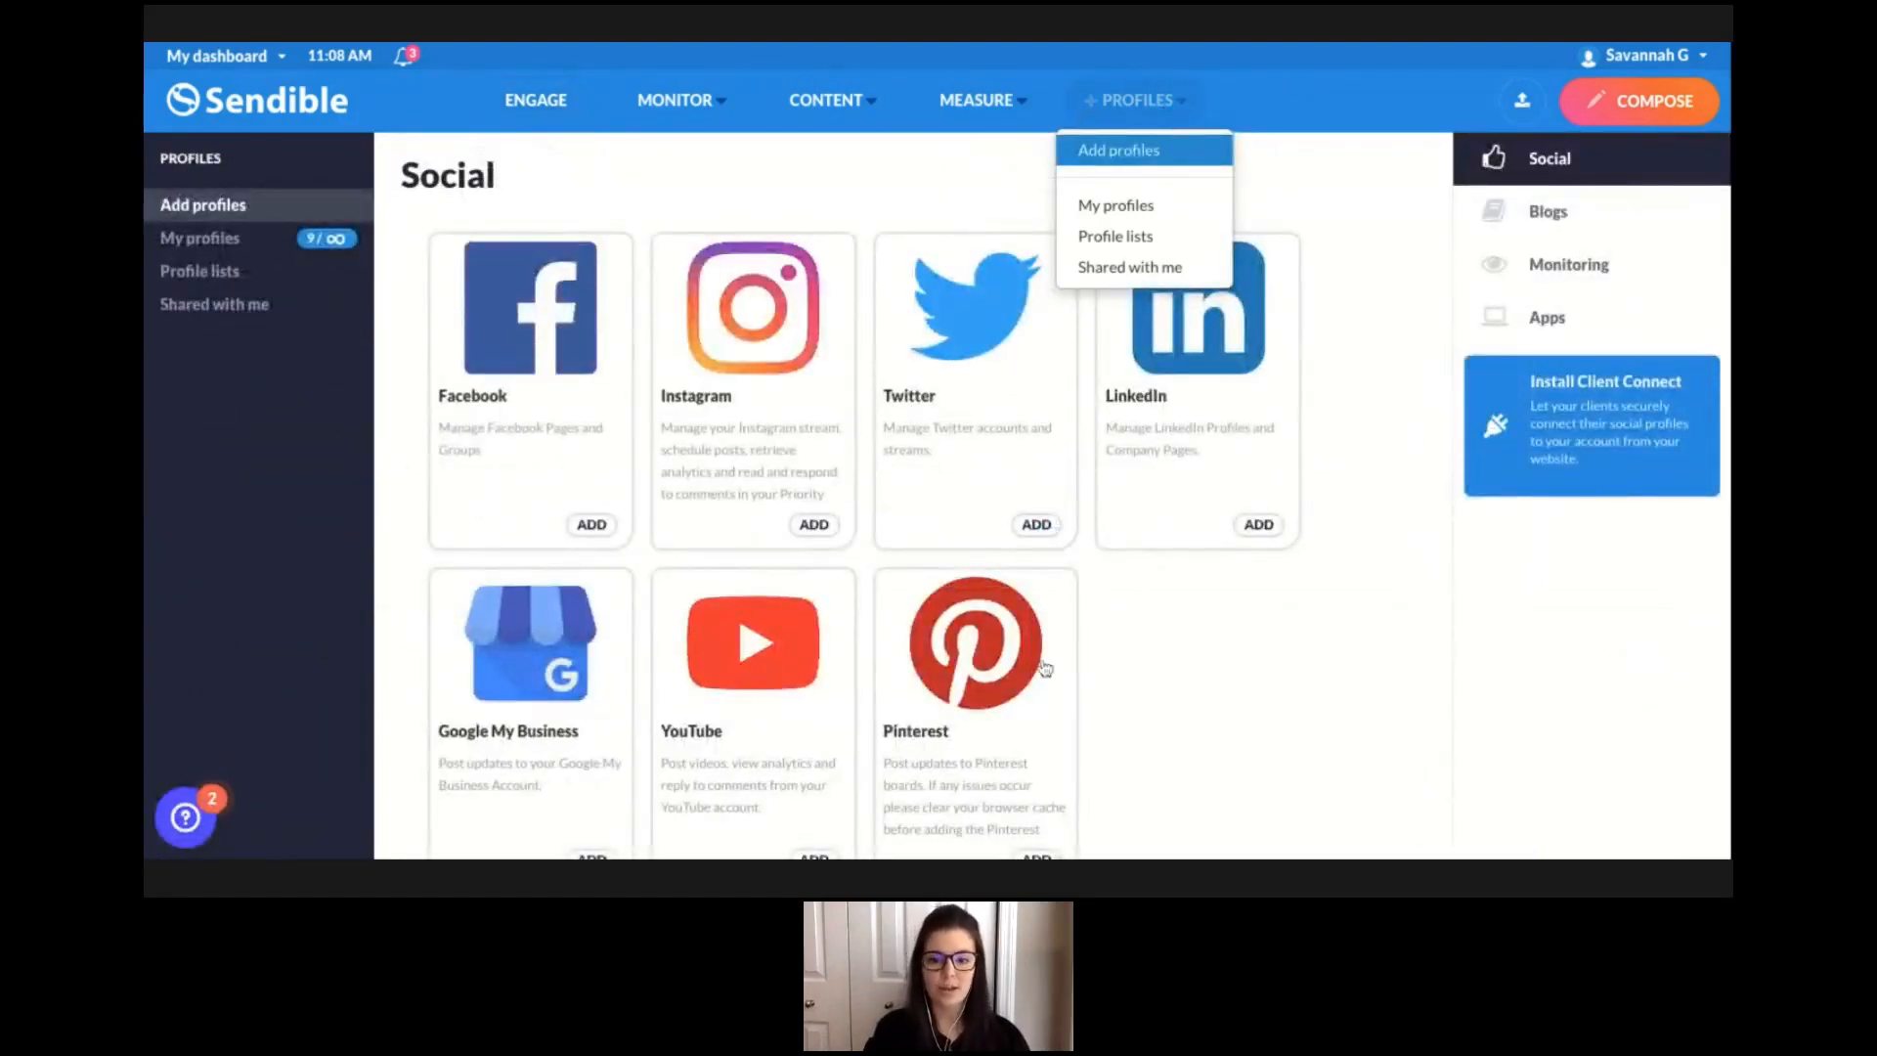
{"action": "scroll", "coordinate": [1045, 667], "scroll_direction": "down", "scroll_amount": 1}
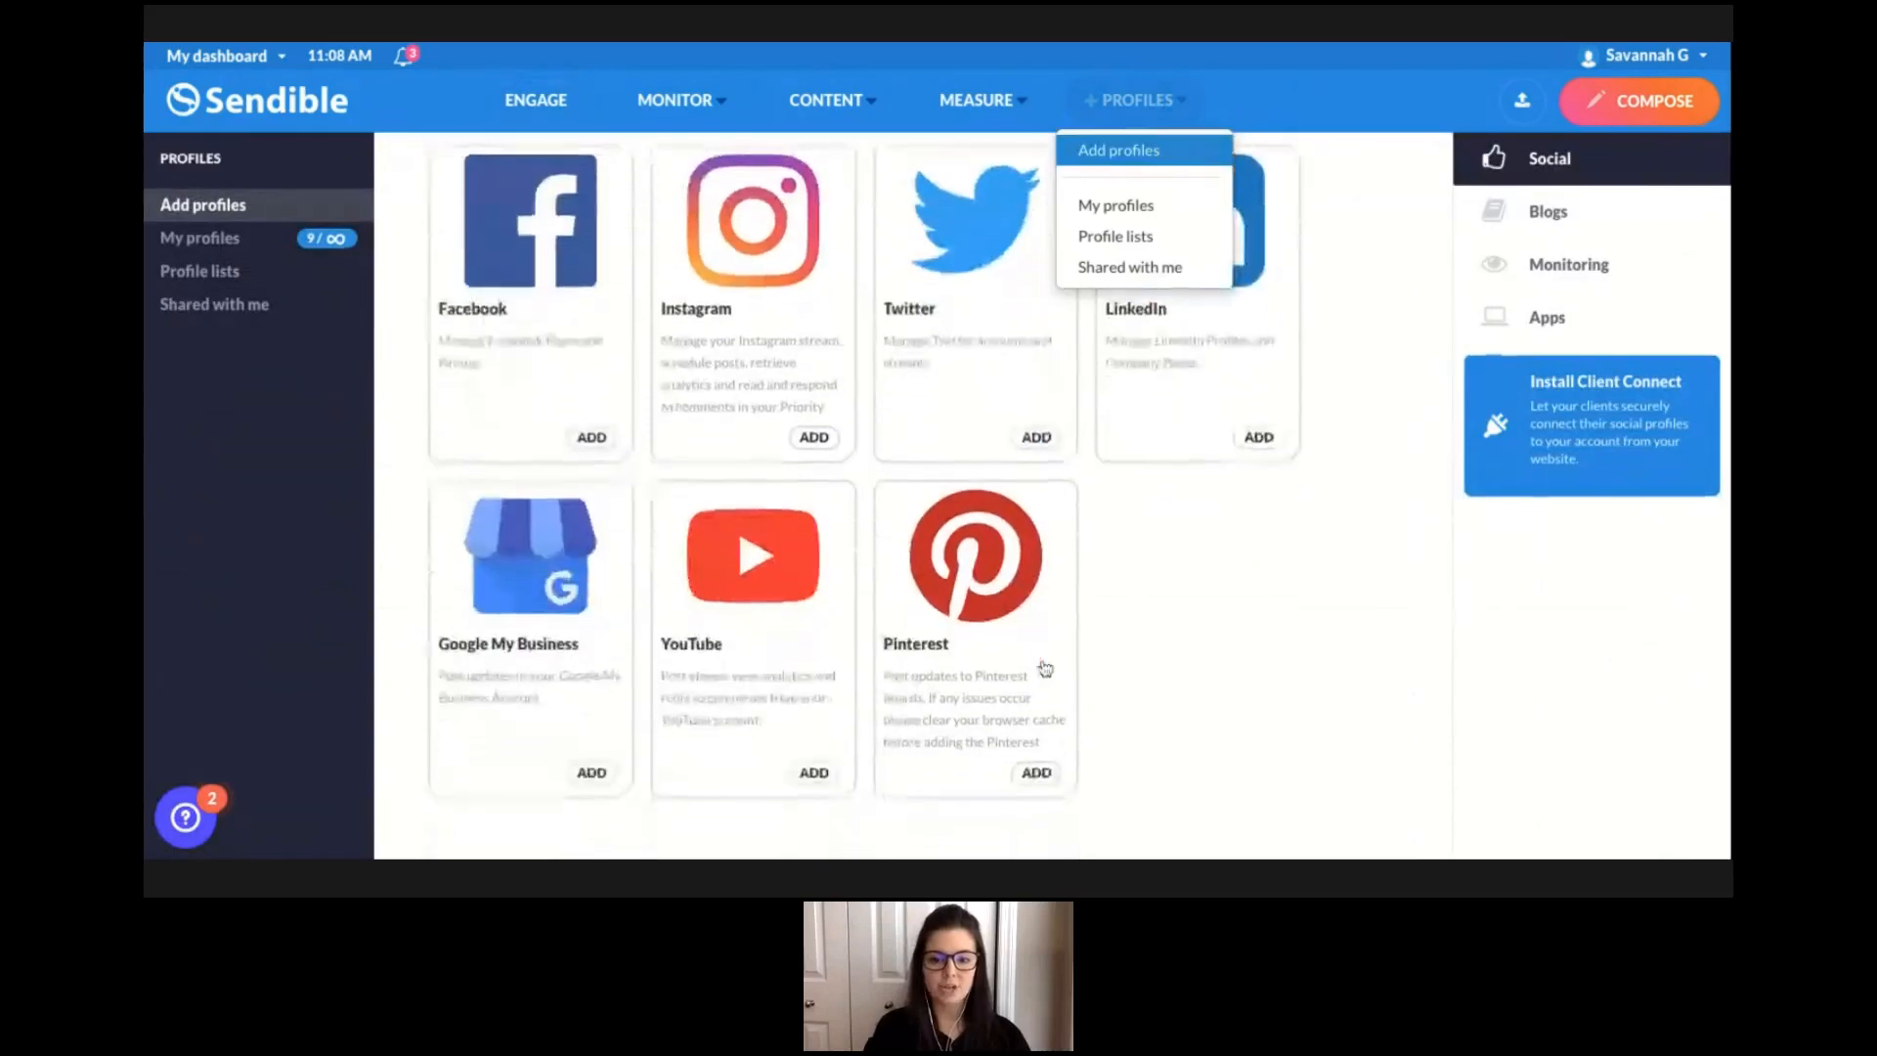
{"action": "left_click", "coordinate": [1038, 775]}
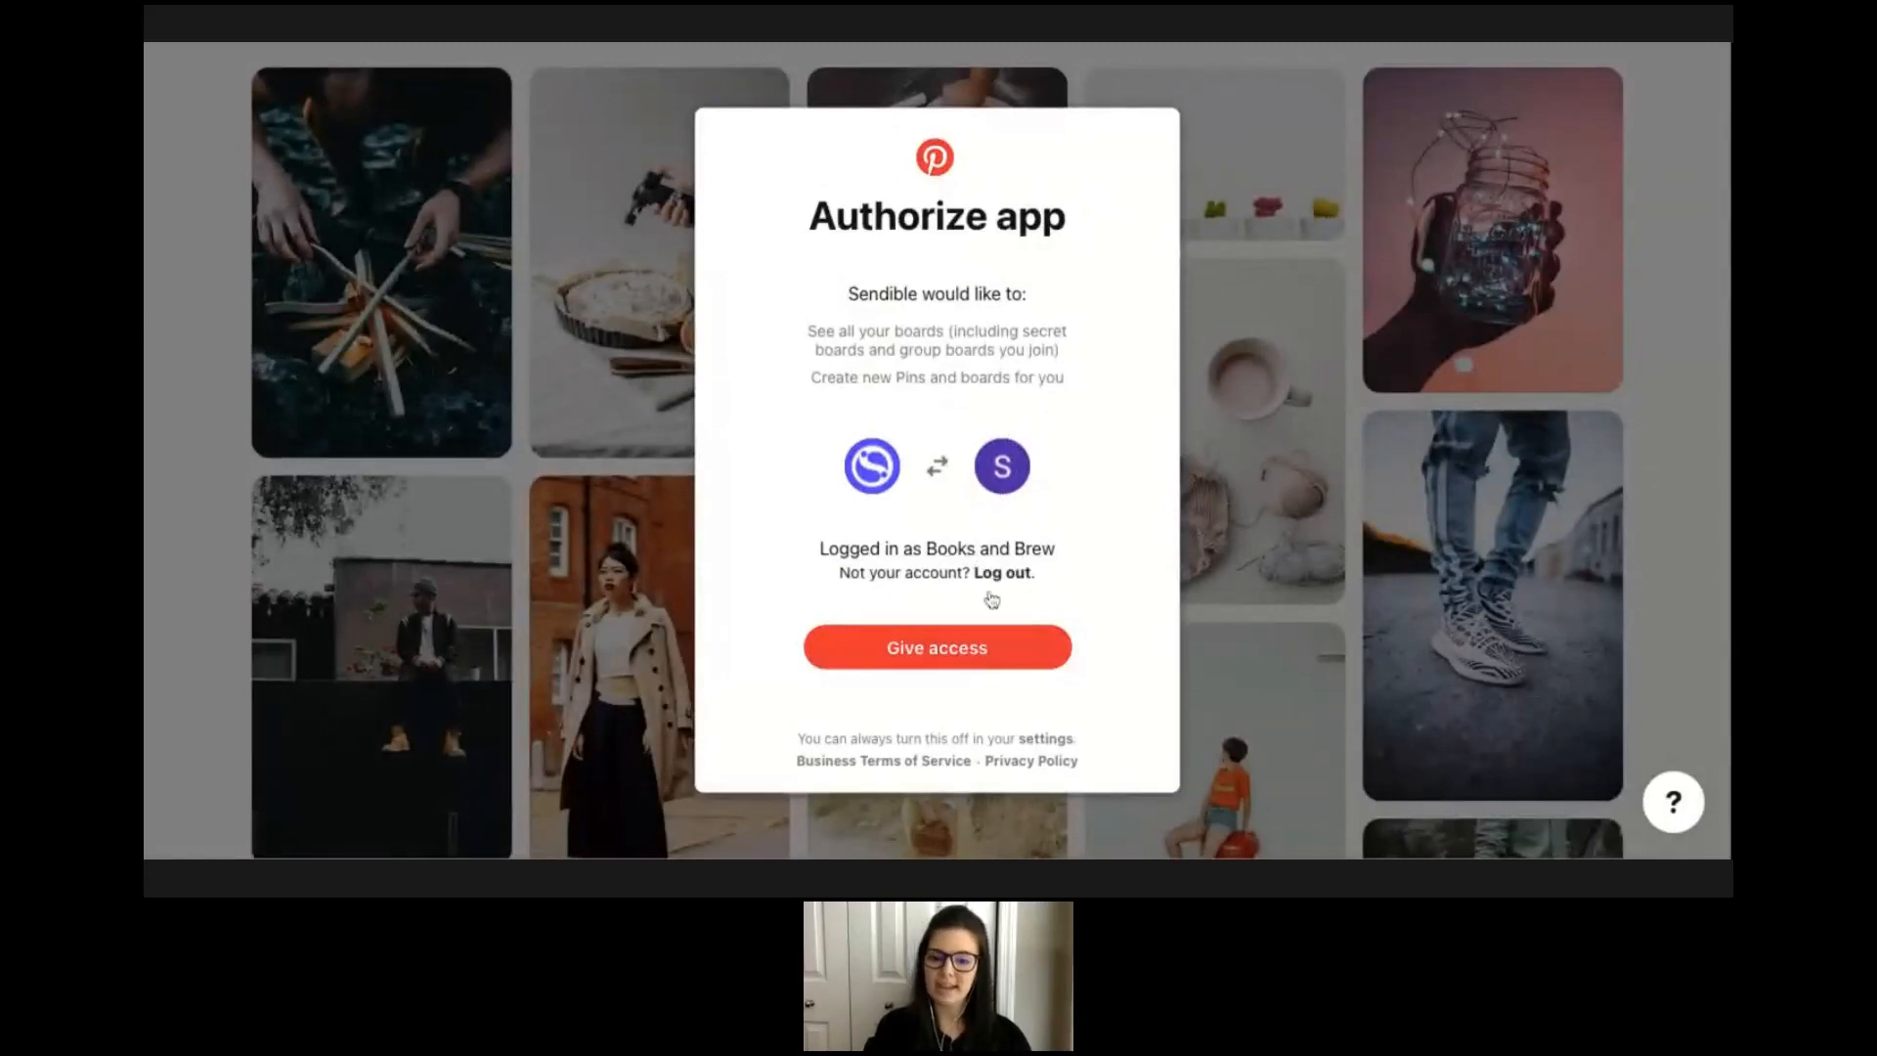
Authorize access to the Pinterest account, choose a board and save the profile settings.
{"action": "left_click", "coordinate": [948, 656]}
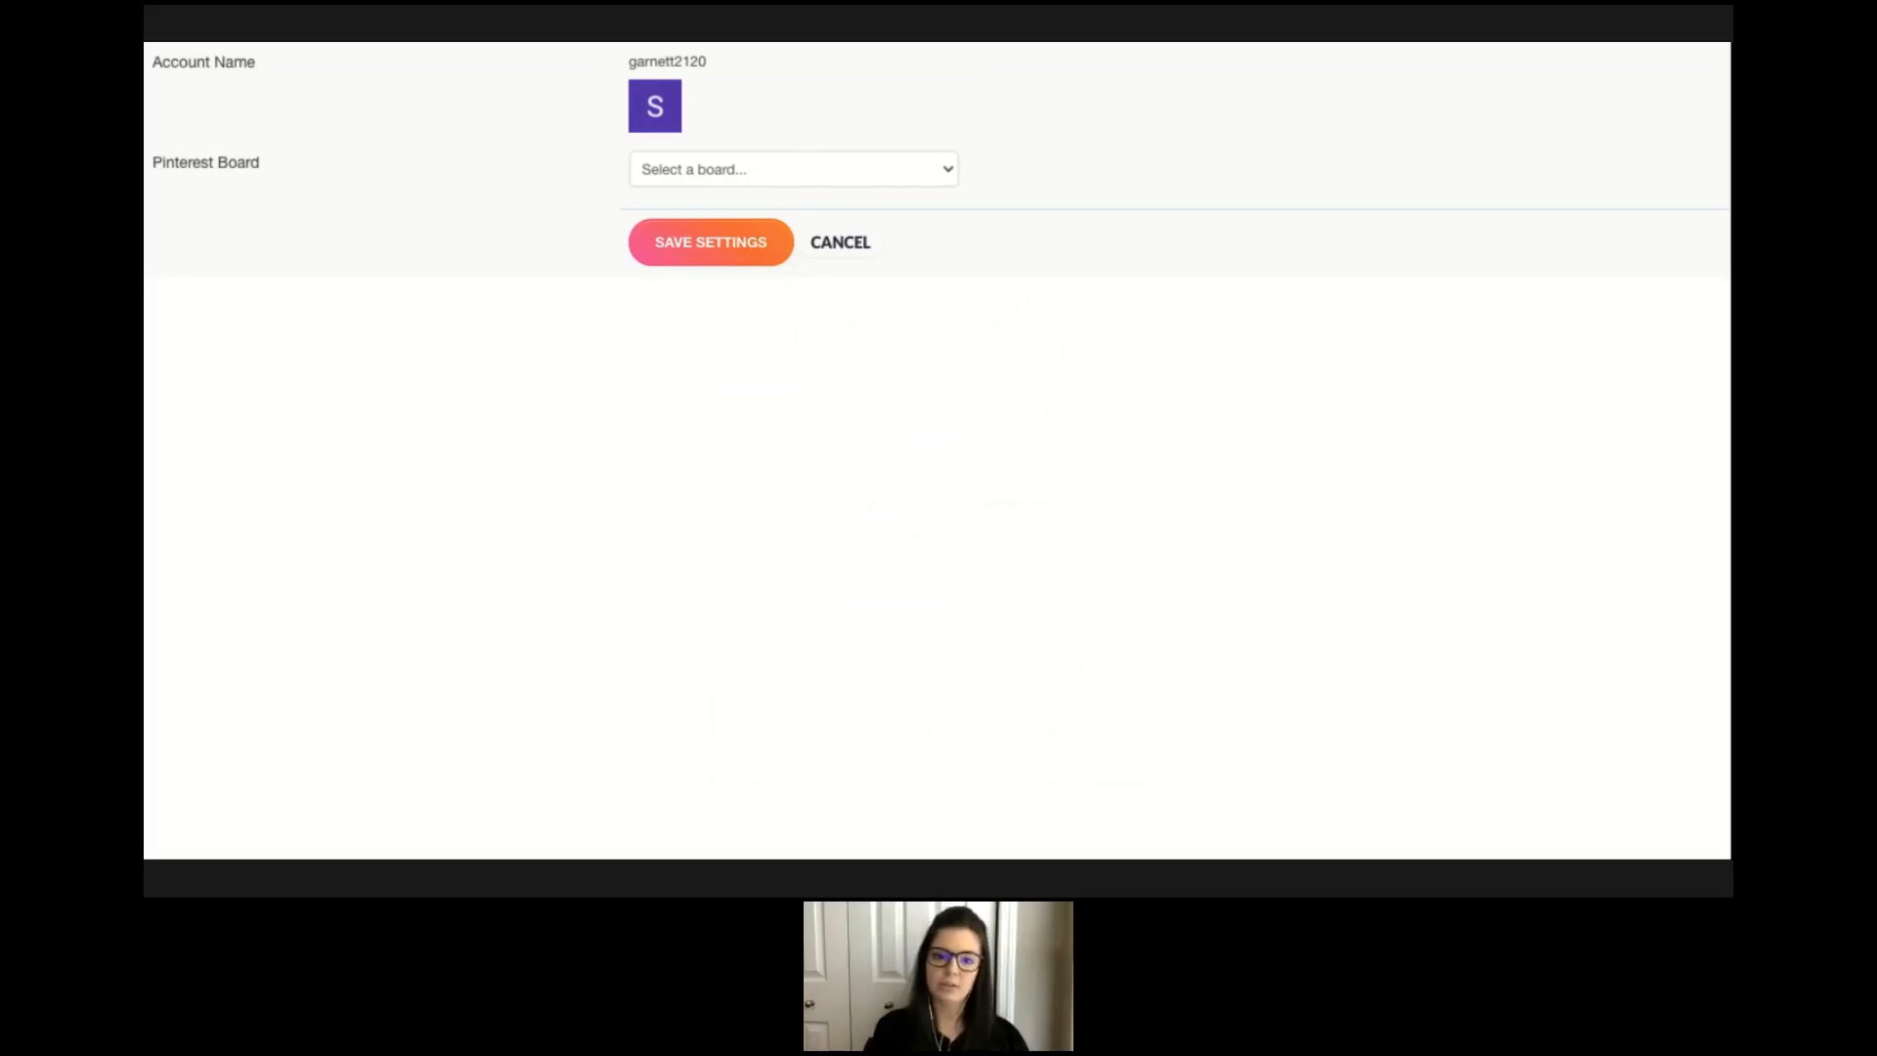
{"action": "left_click", "coordinate": [788, 201]}
{"action": "left_click", "coordinate": [712, 259]}
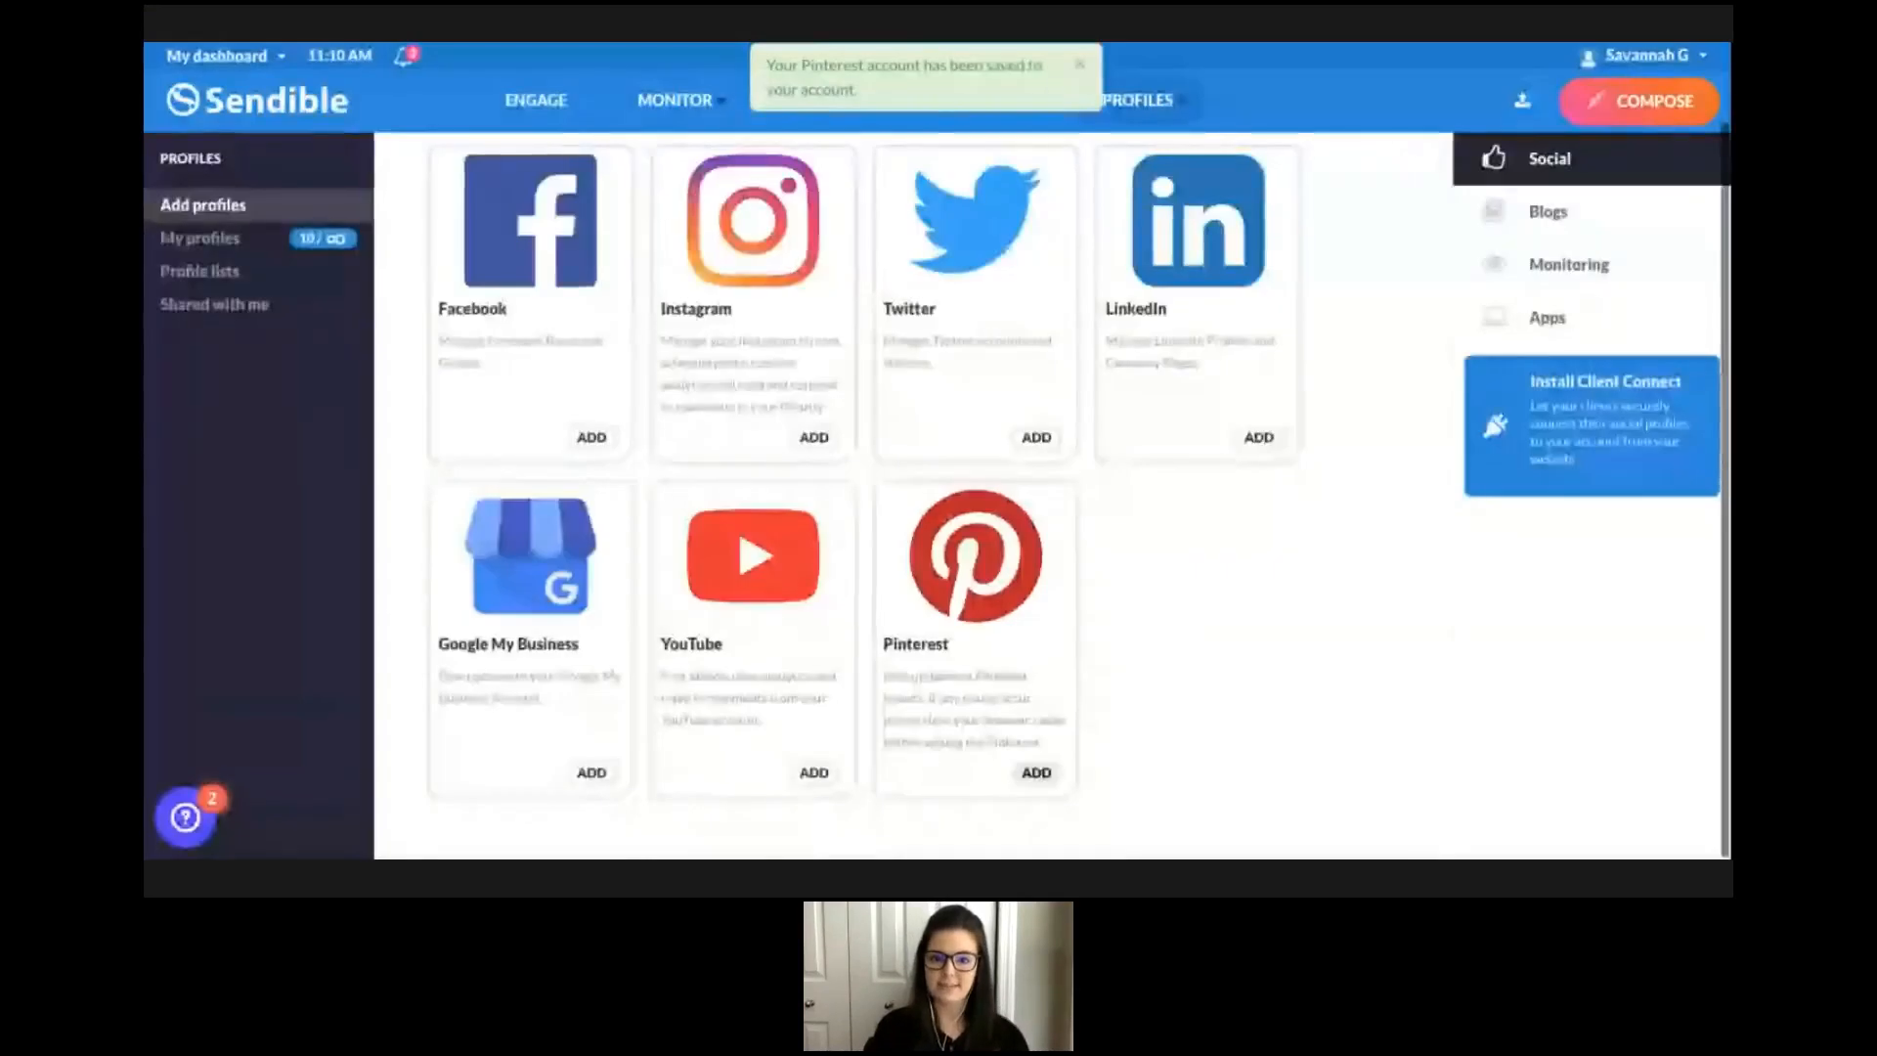
View the connected profiles filtered to Pinterest only.
{"action": "left_click", "coordinate": [253, 249]}
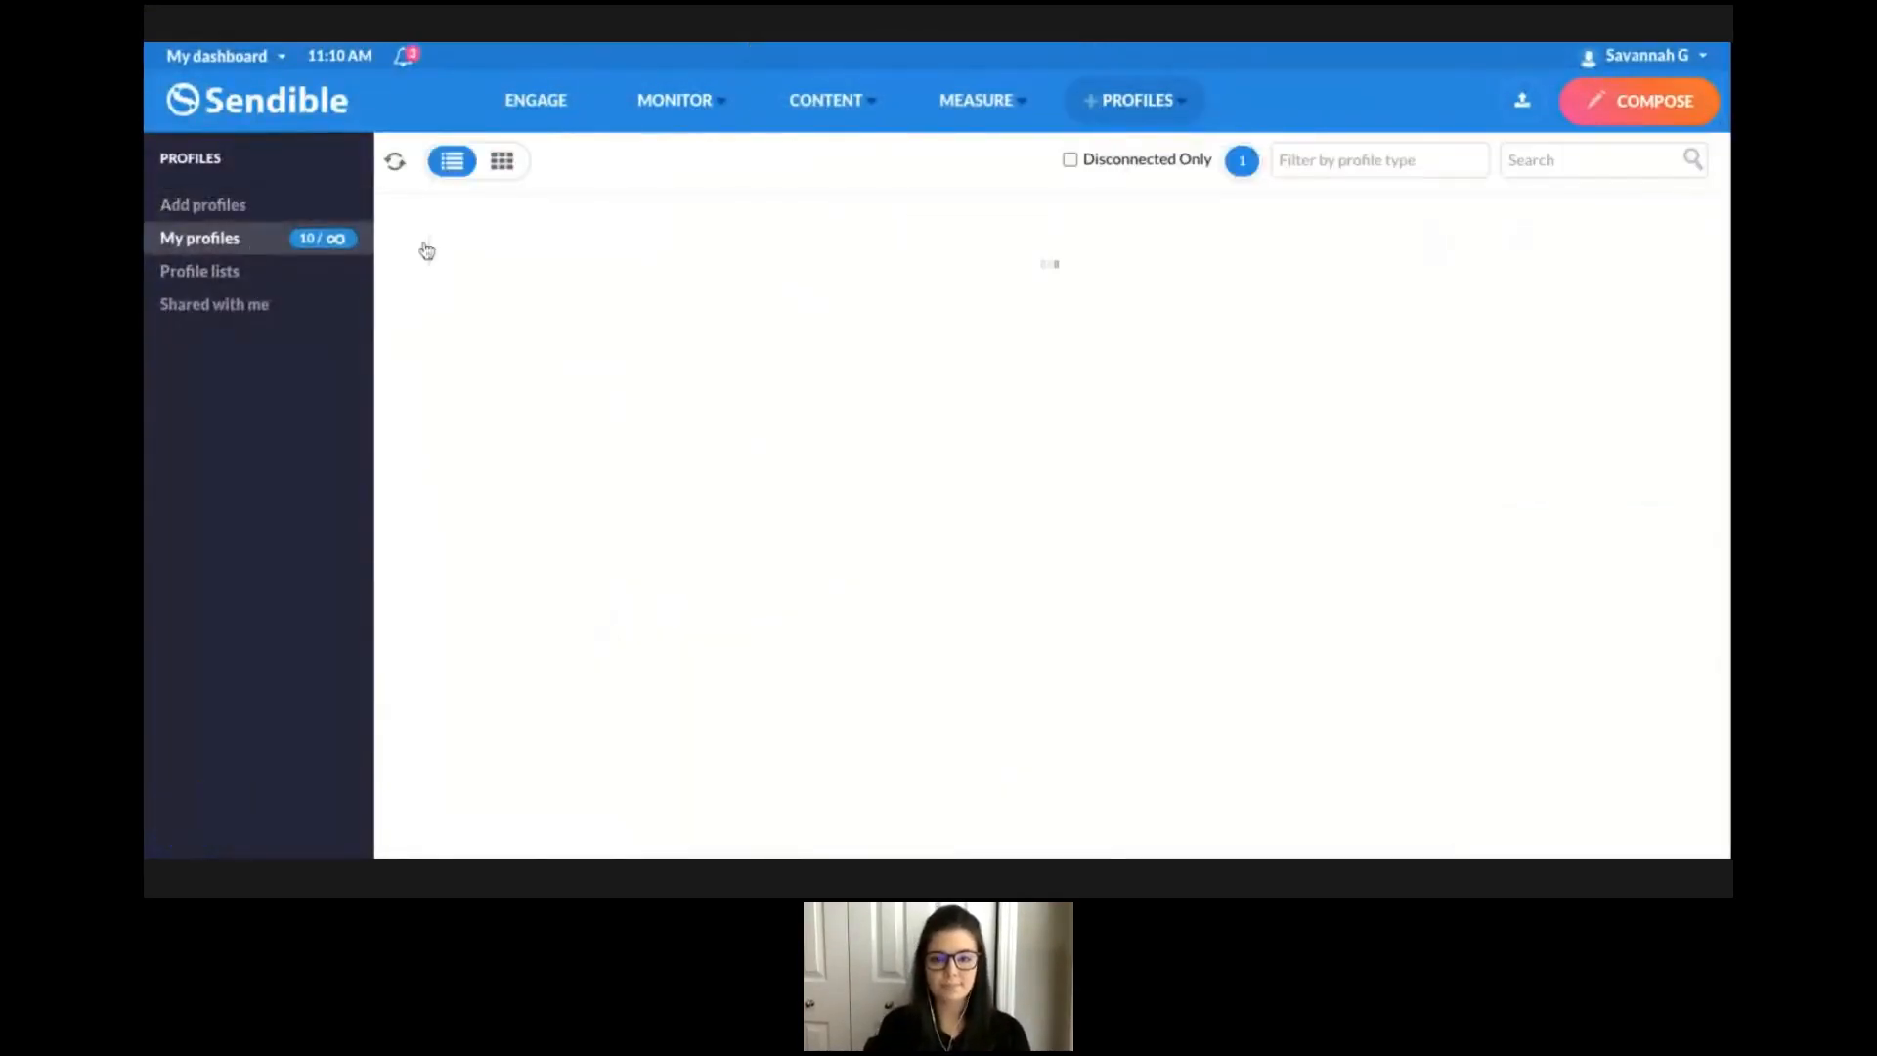
{"action": "left_click", "coordinate": [1400, 166]}
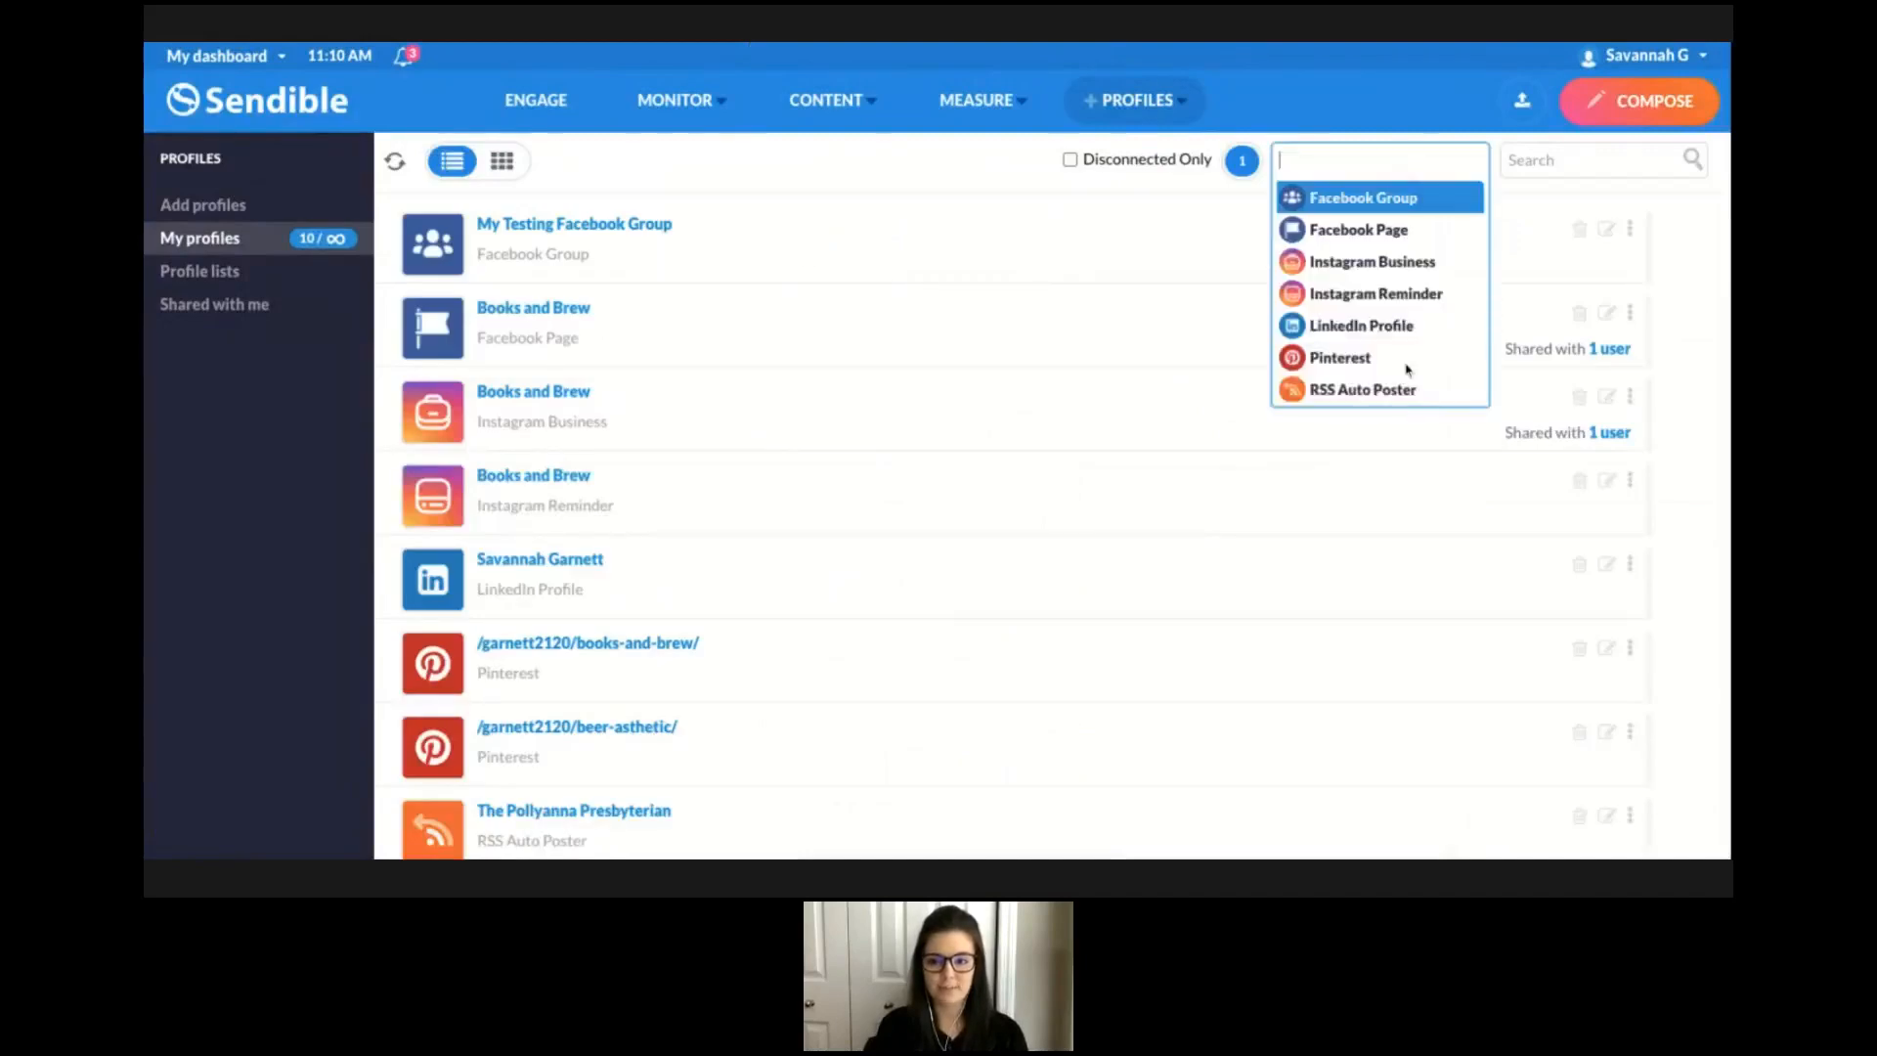
{"action": "left_click", "coordinate": [1357, 360]}
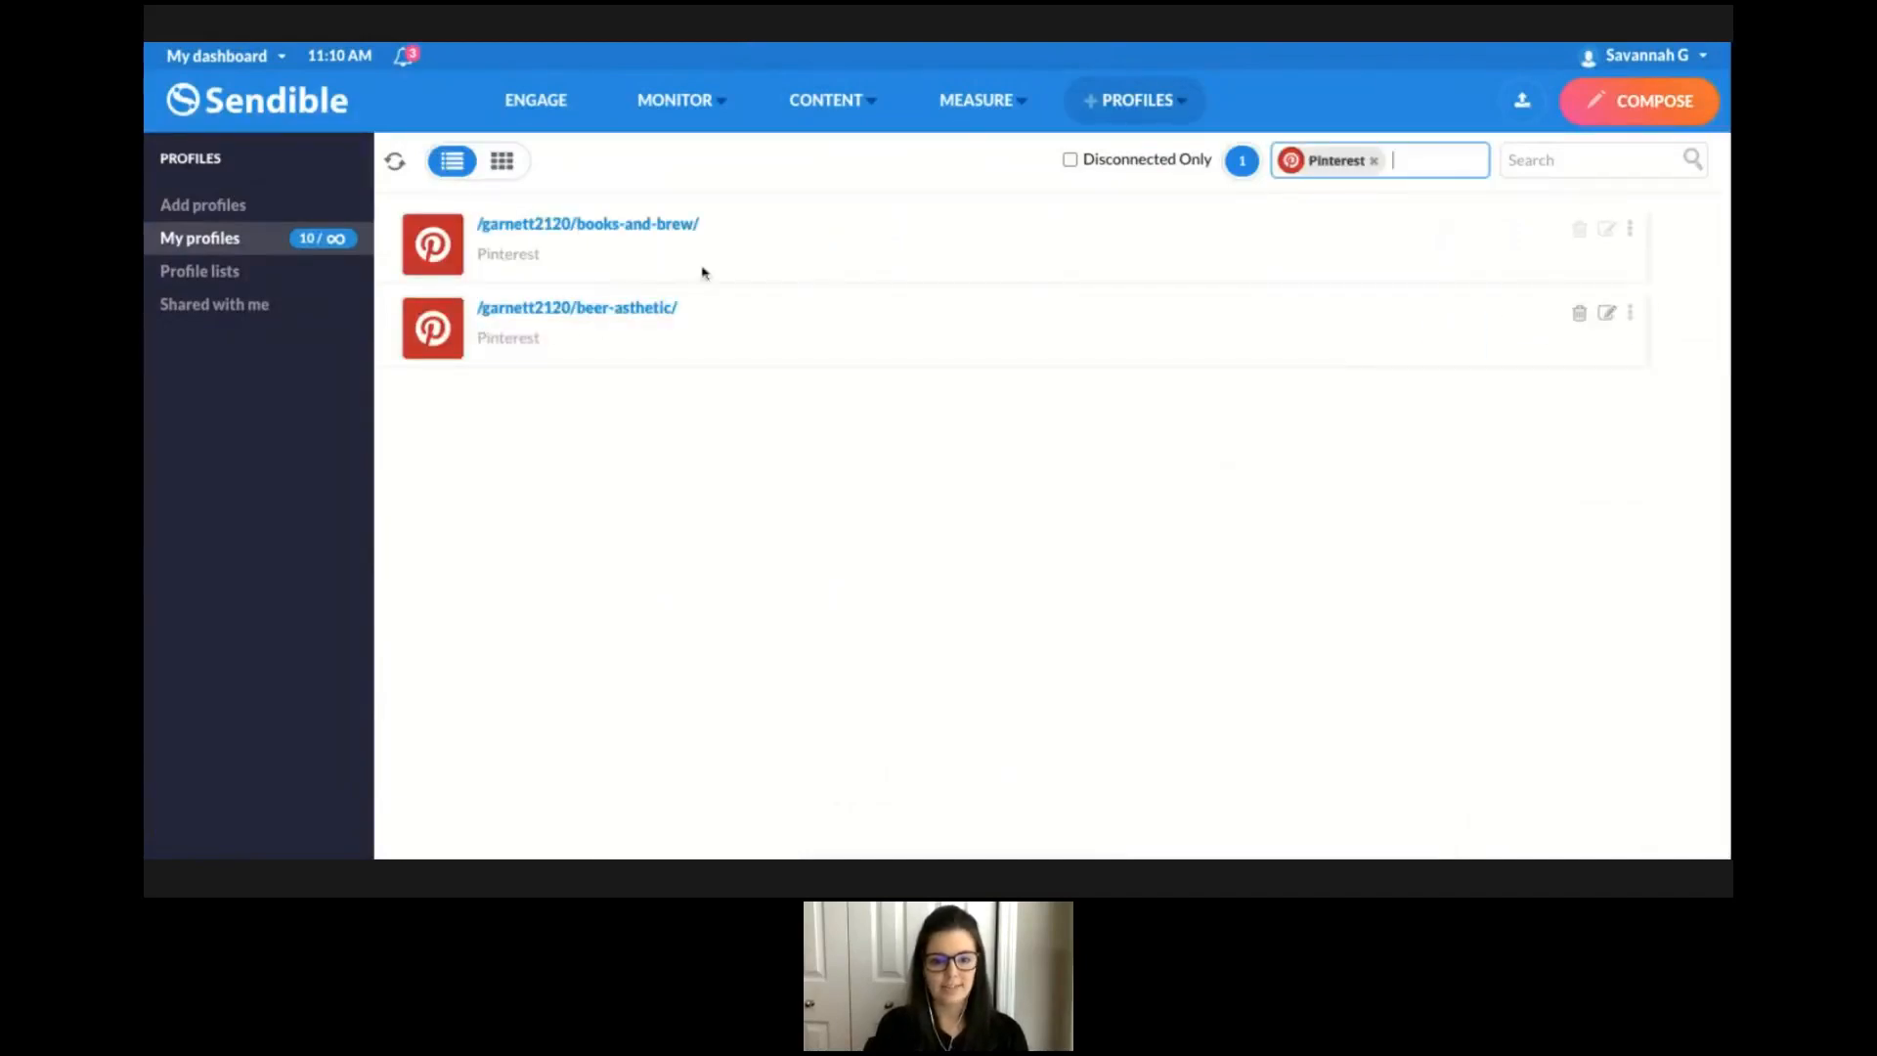
{"action": "left_click", "coordinate": [805, 235]}
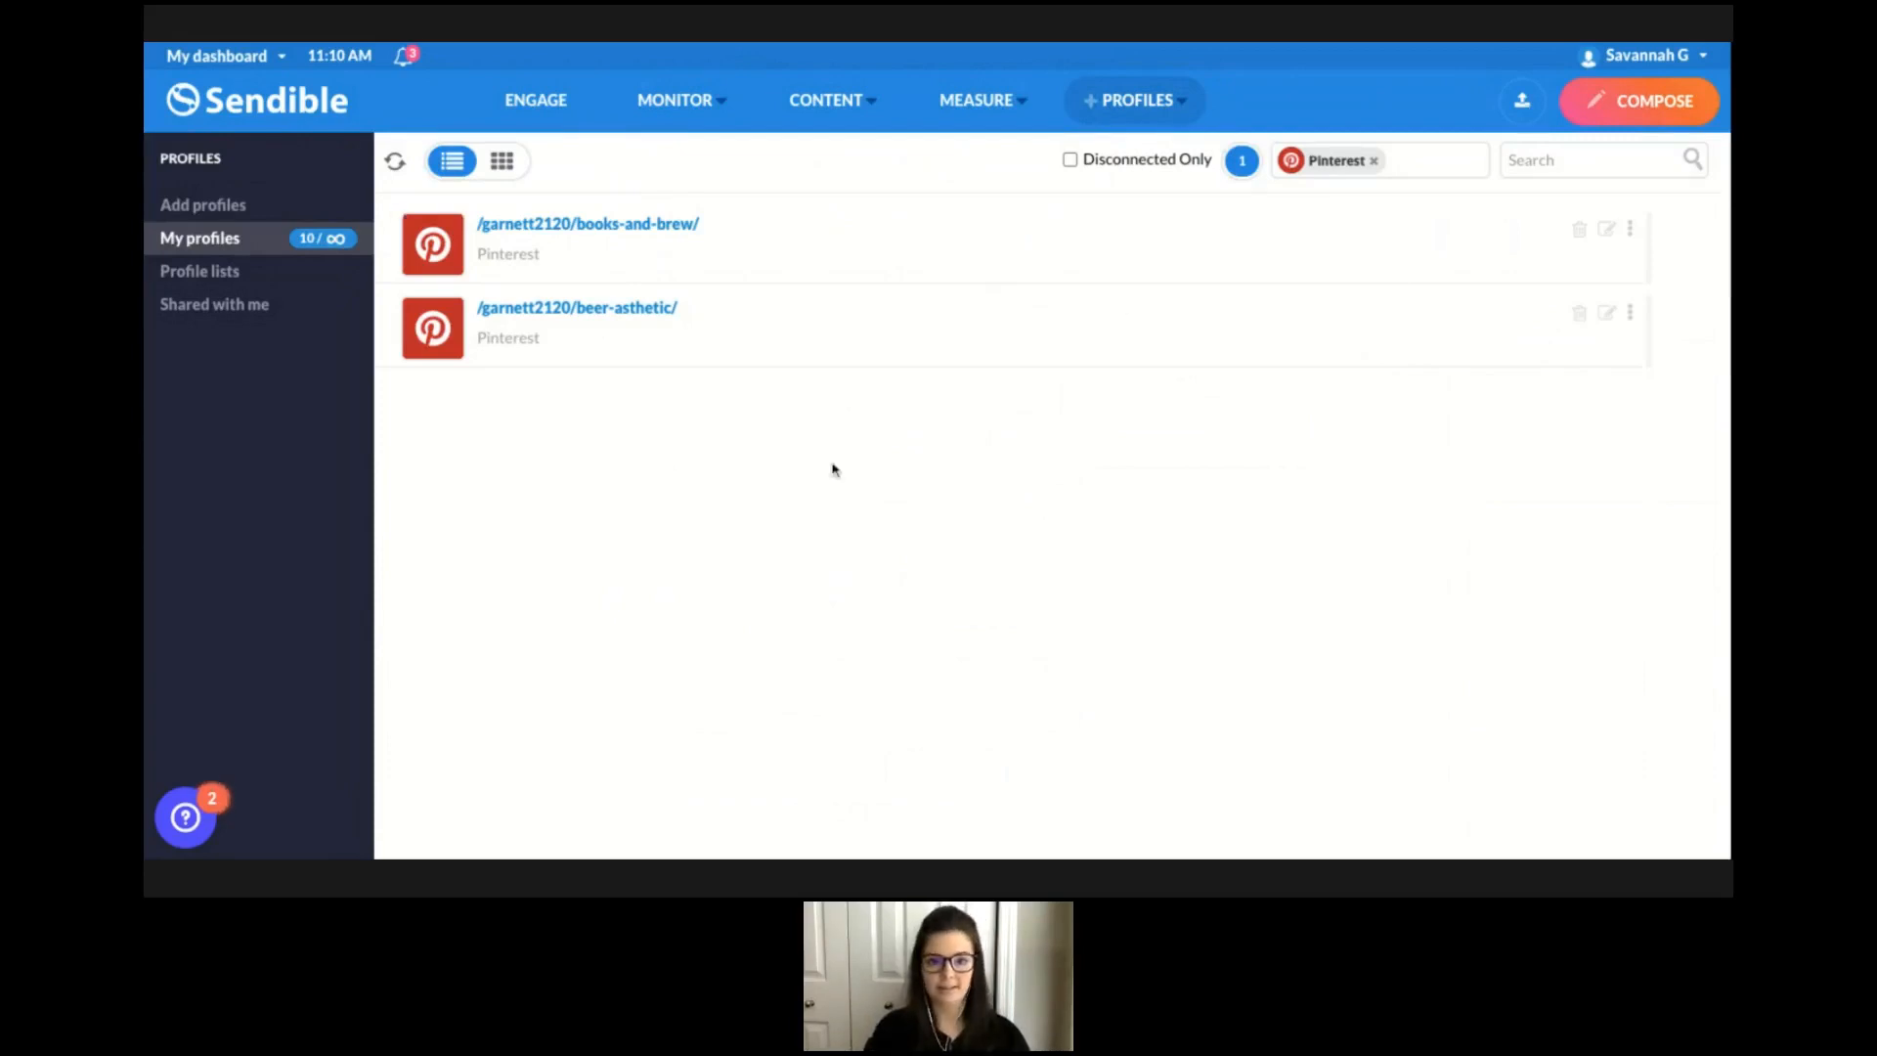
{"action": "left_click", "coordinate": [1638, 102]}
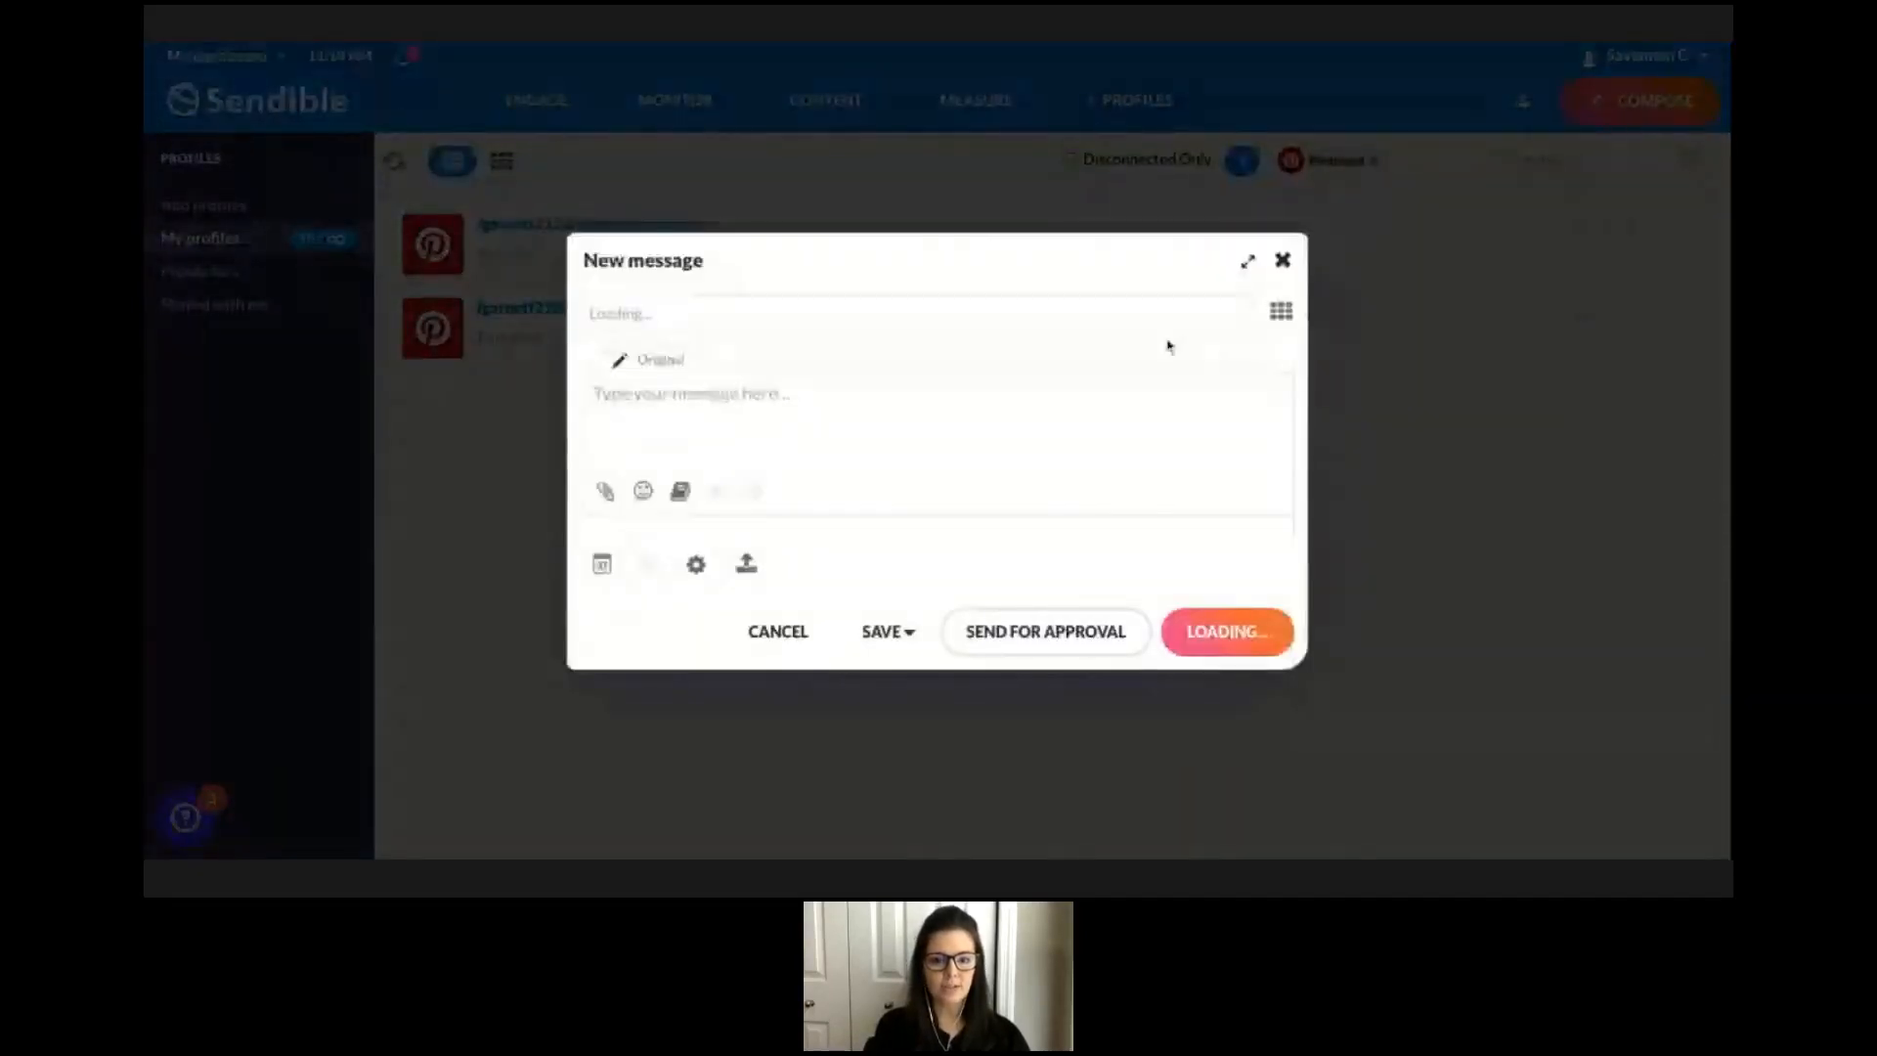
{"action": "left_click", "coordinate": [871, 314]}
{"action": "scroll", "coordinate": [800, 480], "scroll_direction": "down", "scroll_amount": 2}
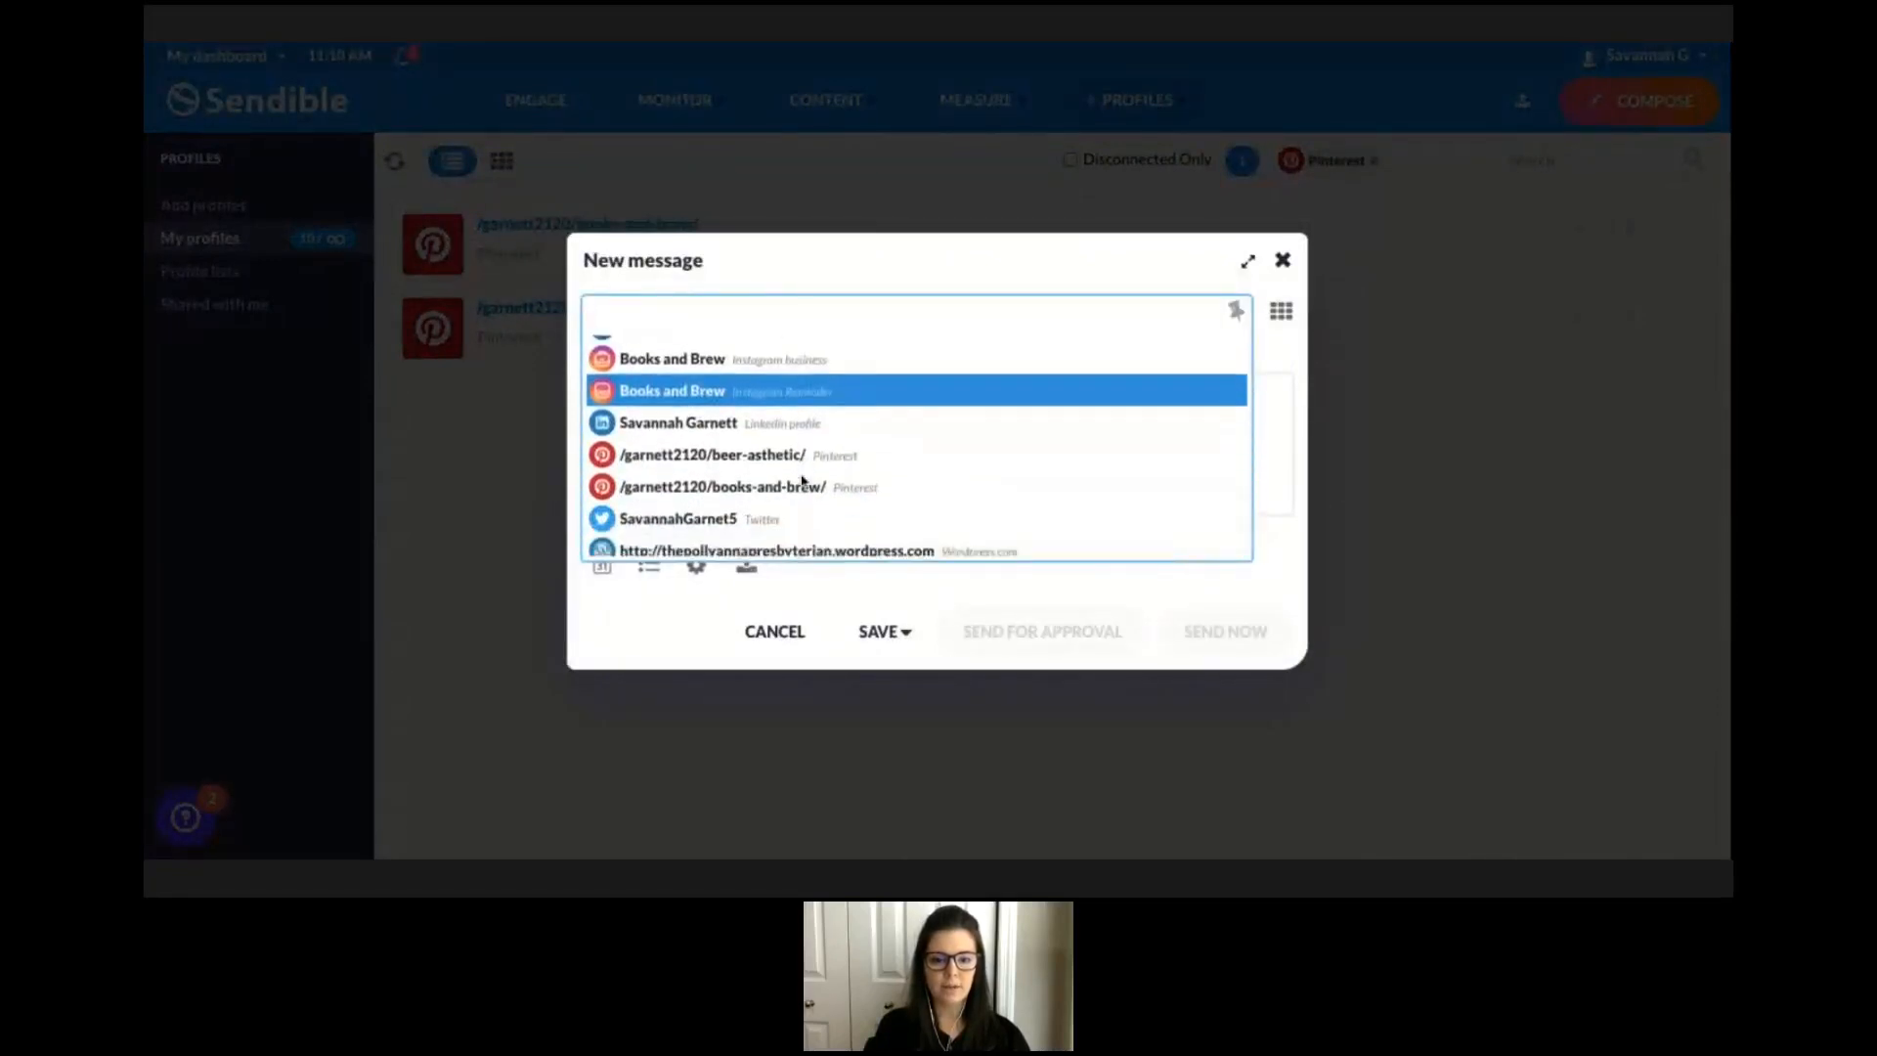
{"action": "left_click", "coordinate": [786, 464]}
{"action": "left_click", "coordinate": [764, 424]}
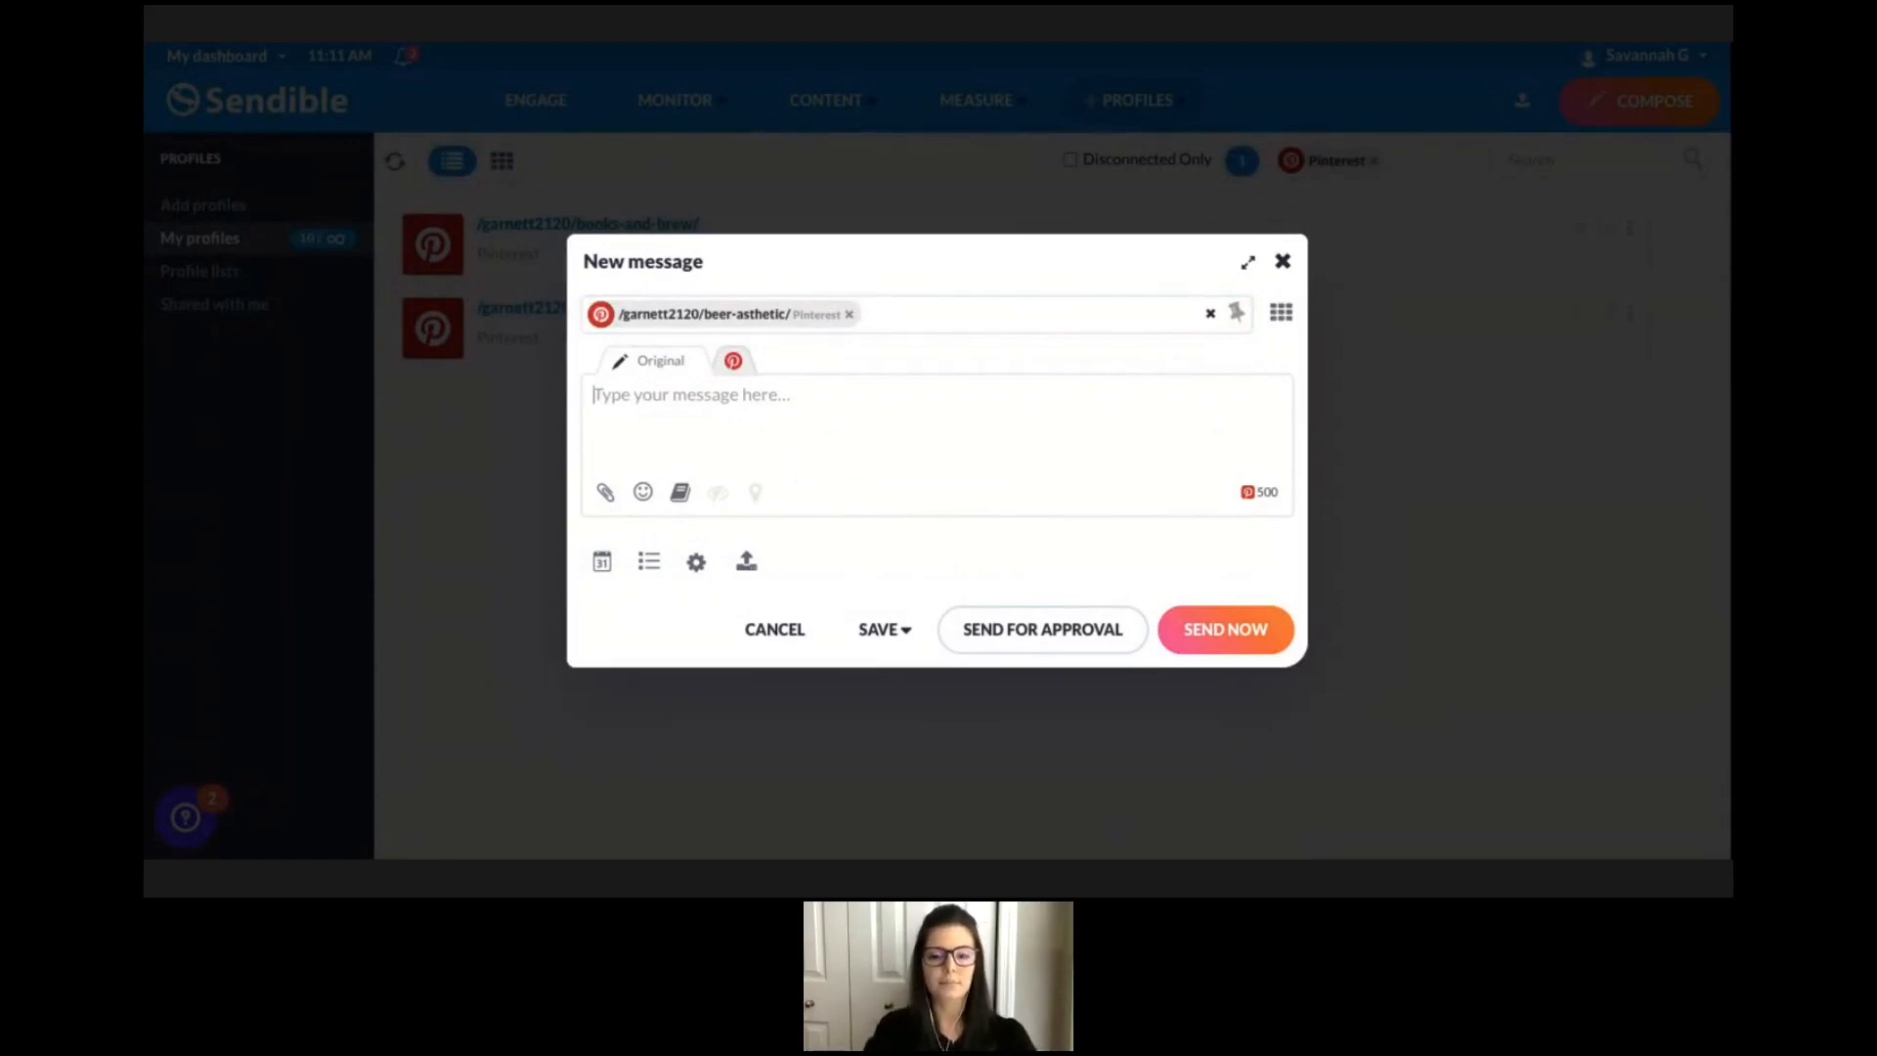
Write the message text "You're Invited to a Beer Tasting!".
{"action": "type", "text": "You'r"}
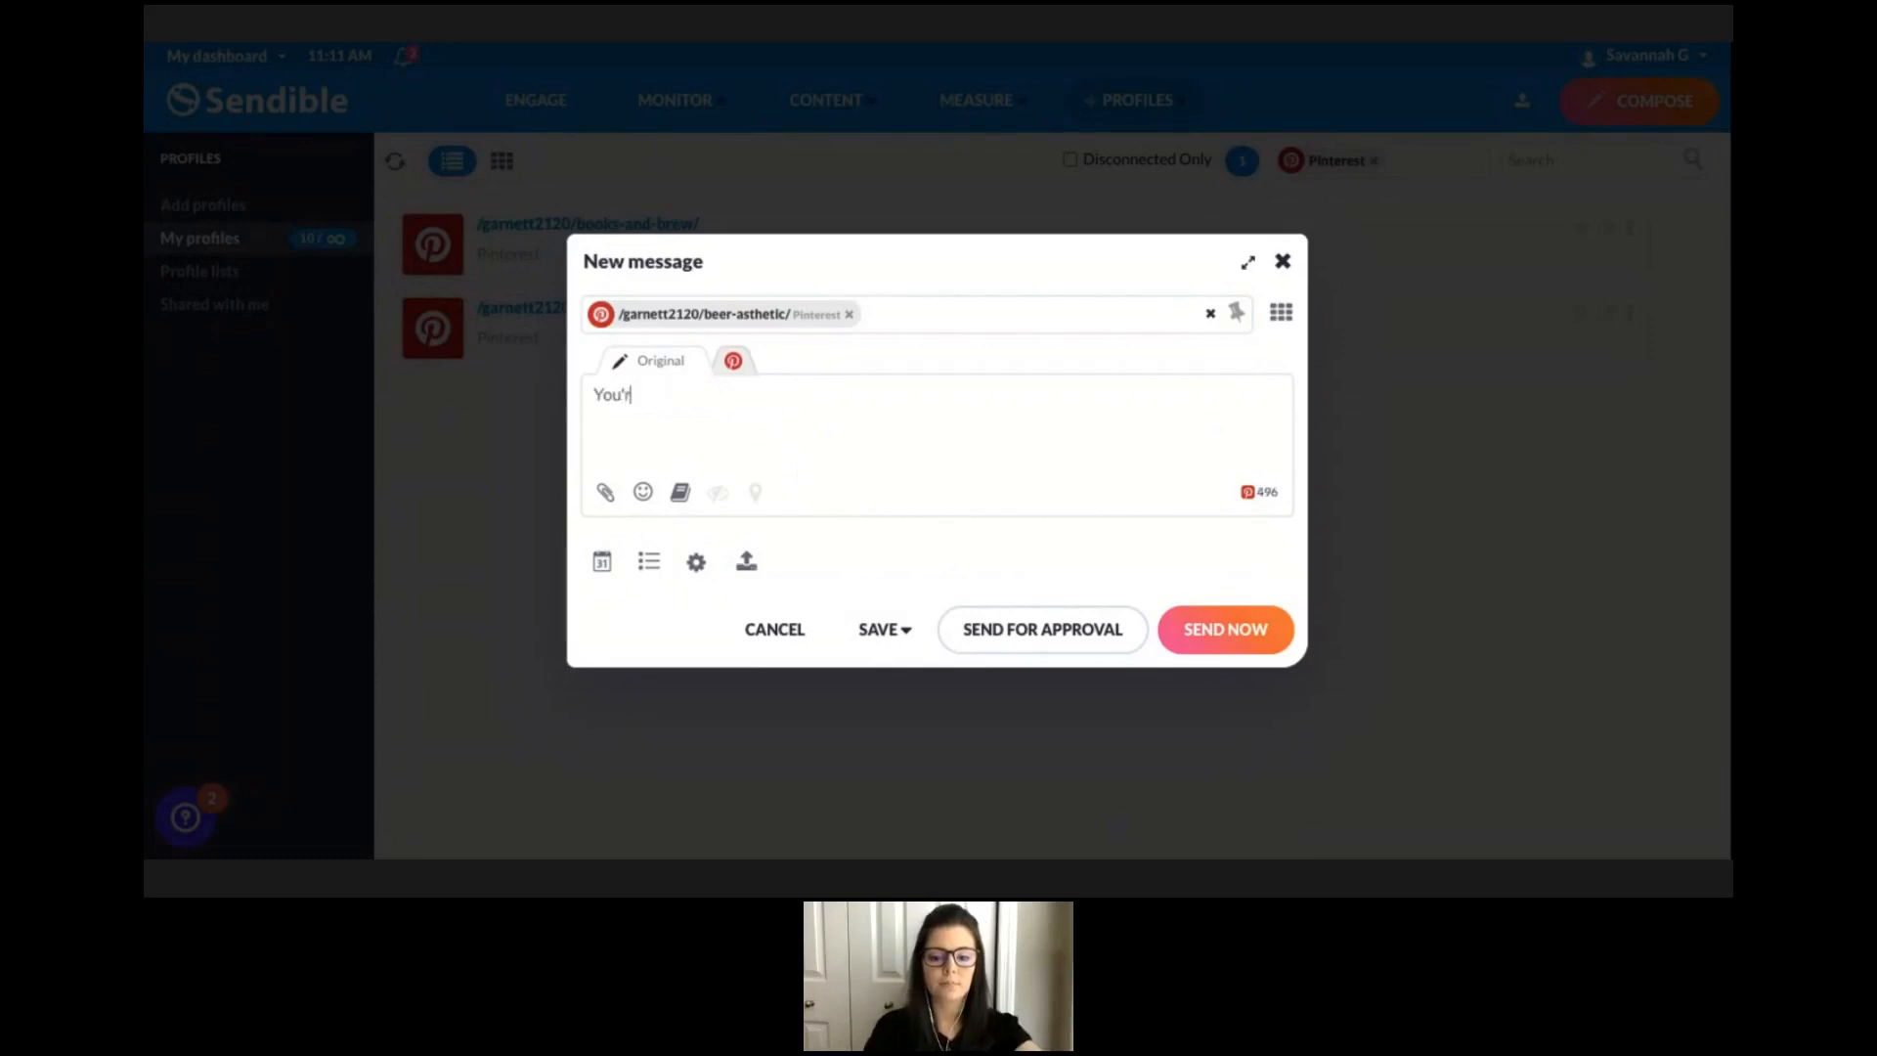
{"action": "type", "text": "e Invited to "}
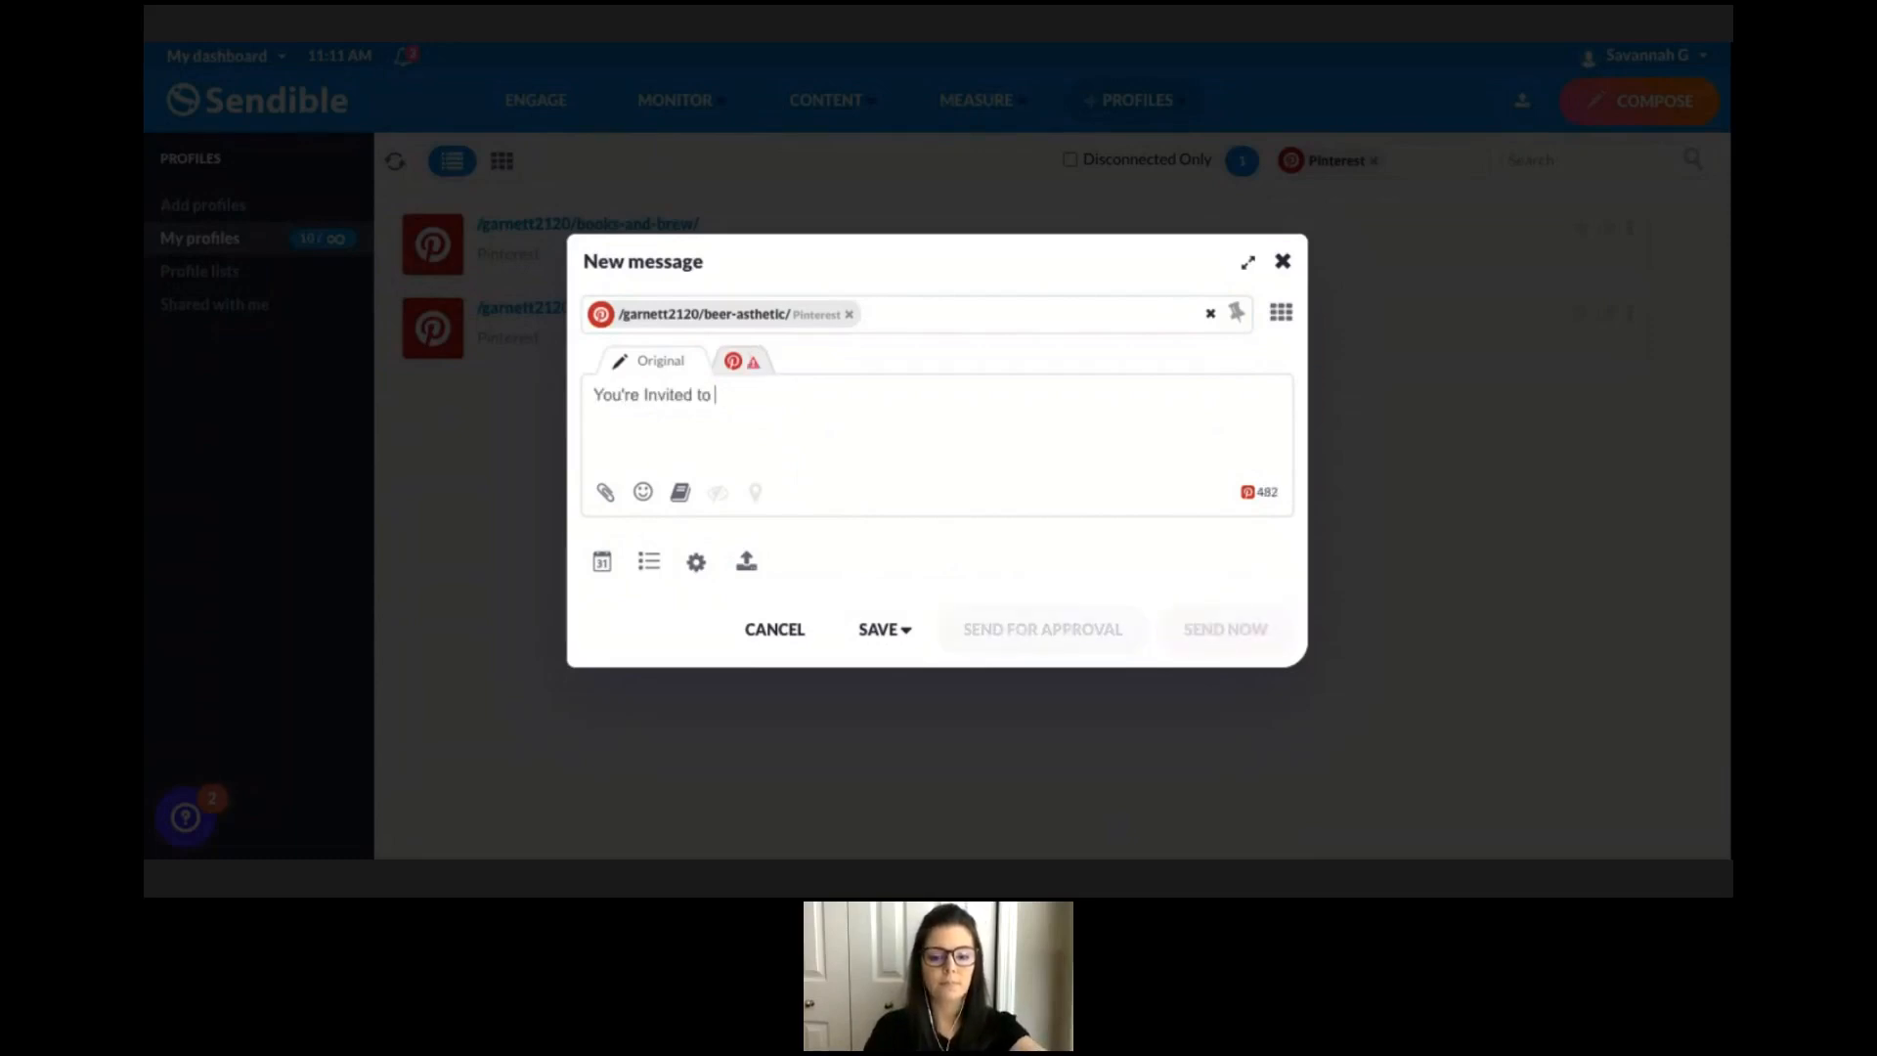
{"action": "type", "text": "a Beer Tastingg"}
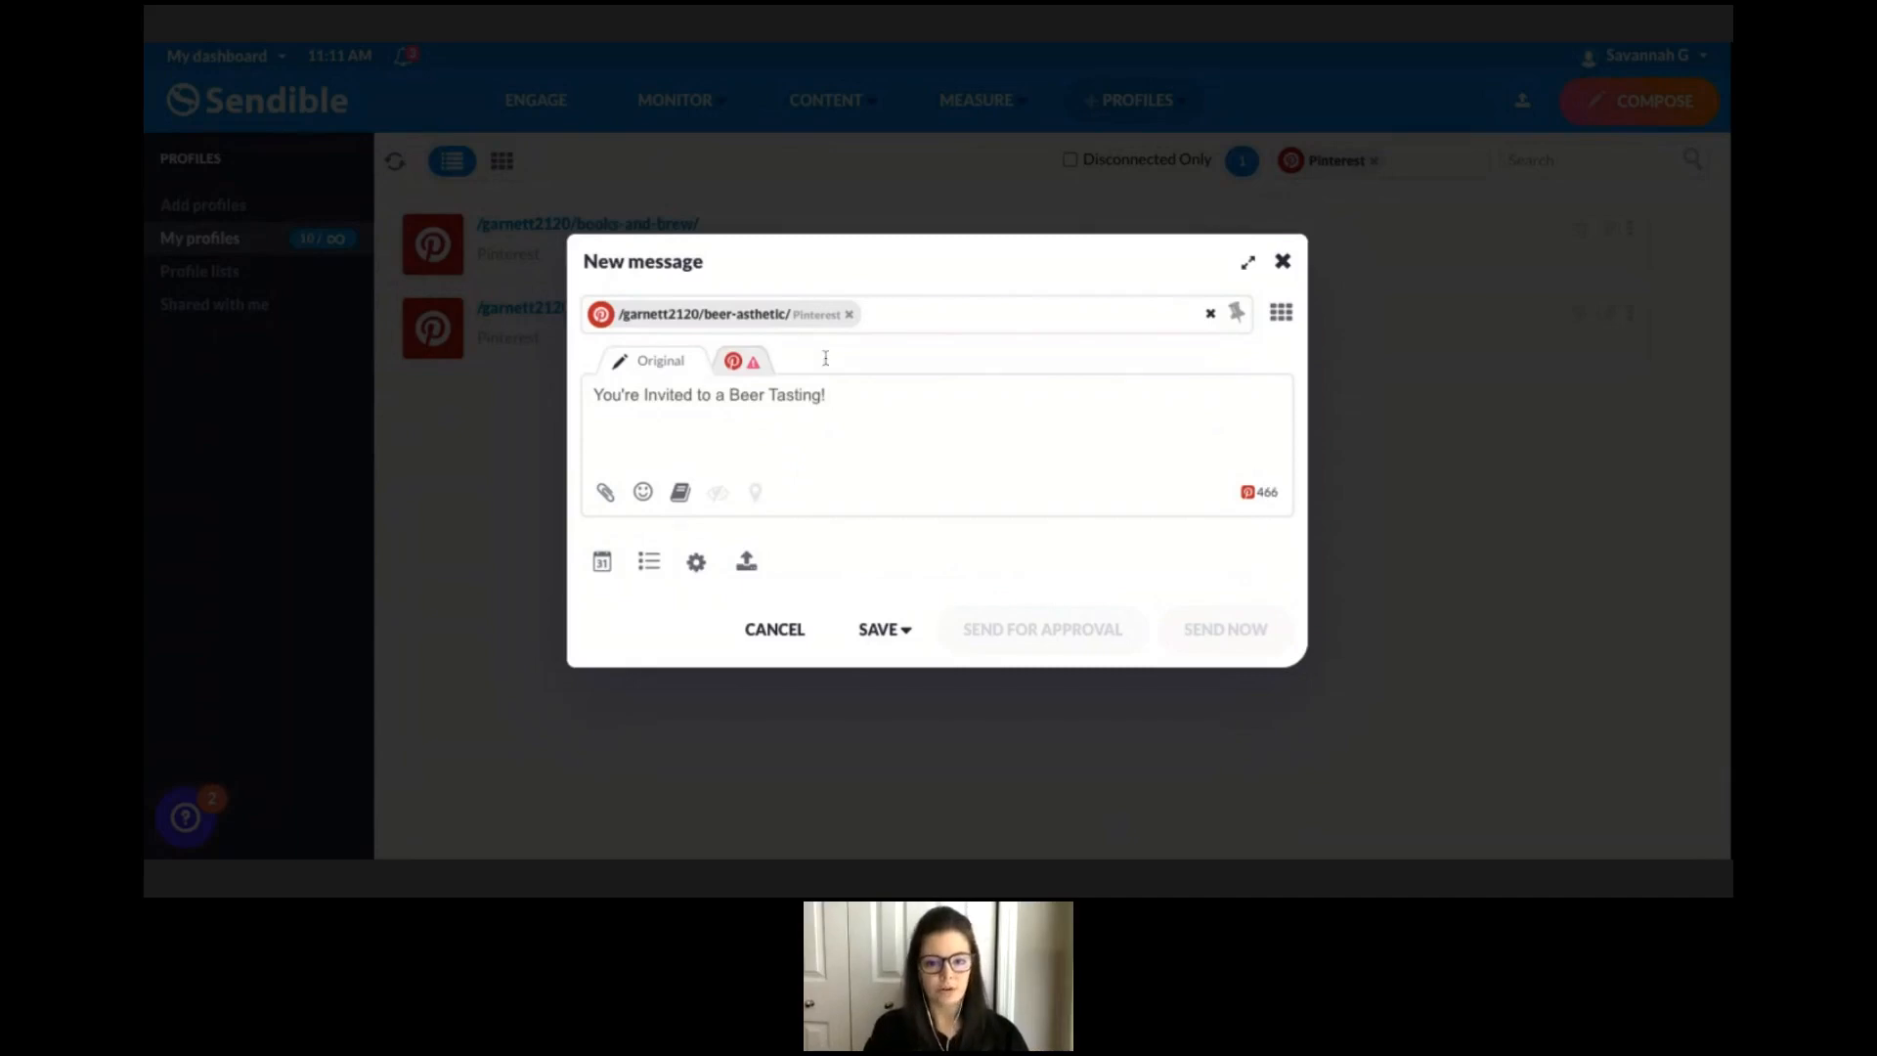
Check the Pinterest-specific tab's requirements, then return to the original message.
{"action": "left_click", "coordinate": [751, 369]}
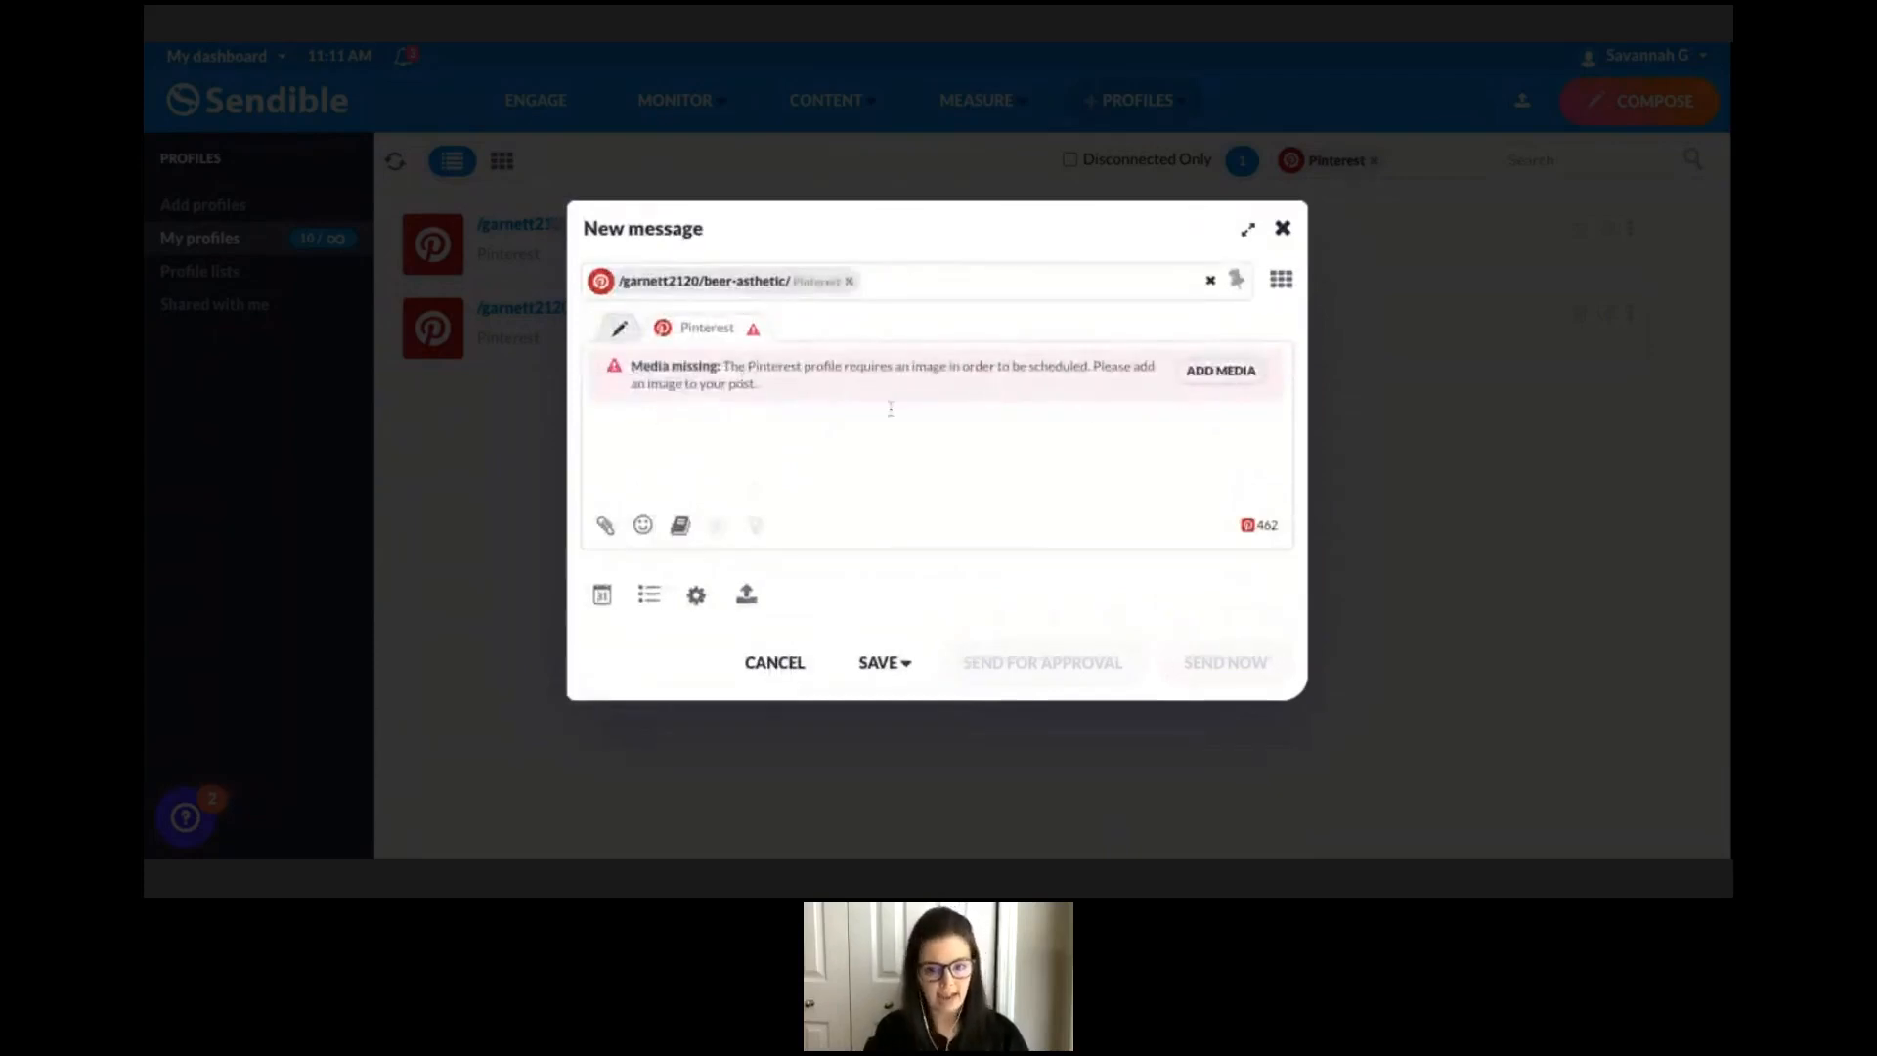
{"action": "left_click", "coordinate": [621, 333]}
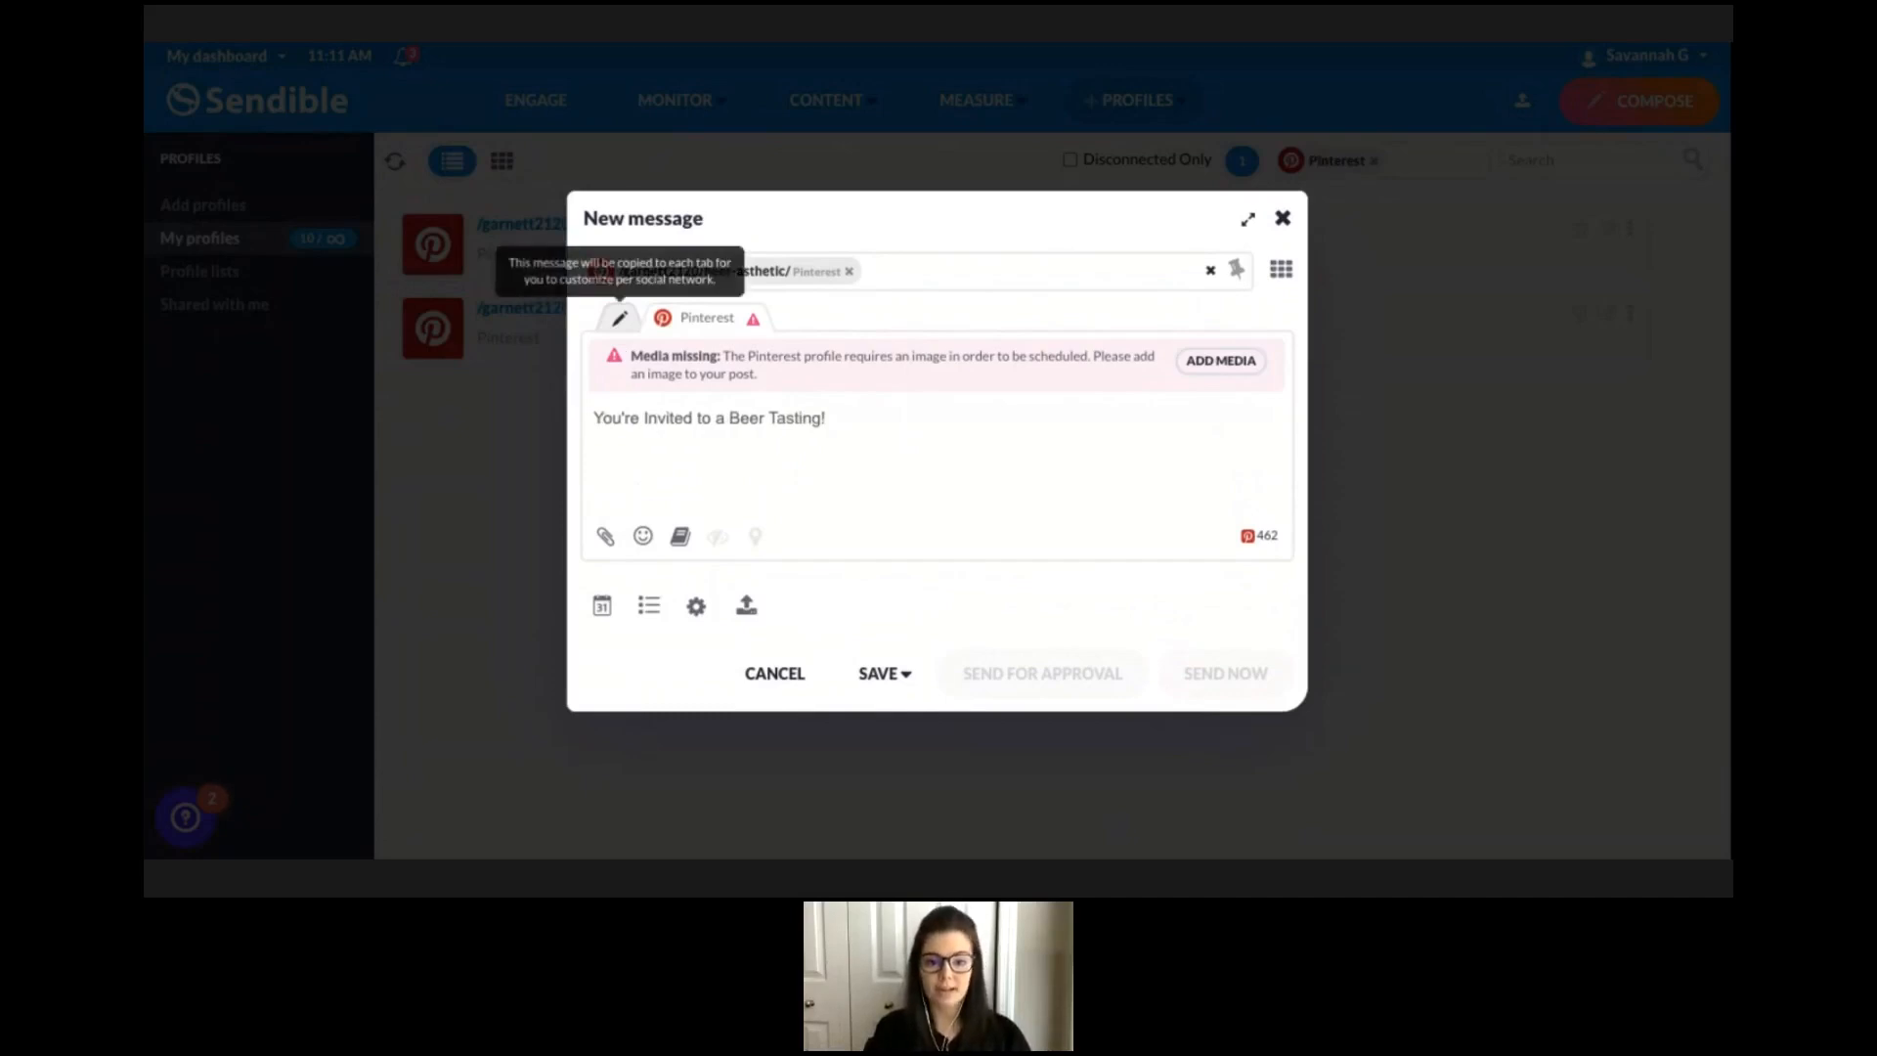
{"action": "left_click", "coordinate": [620, 318]}
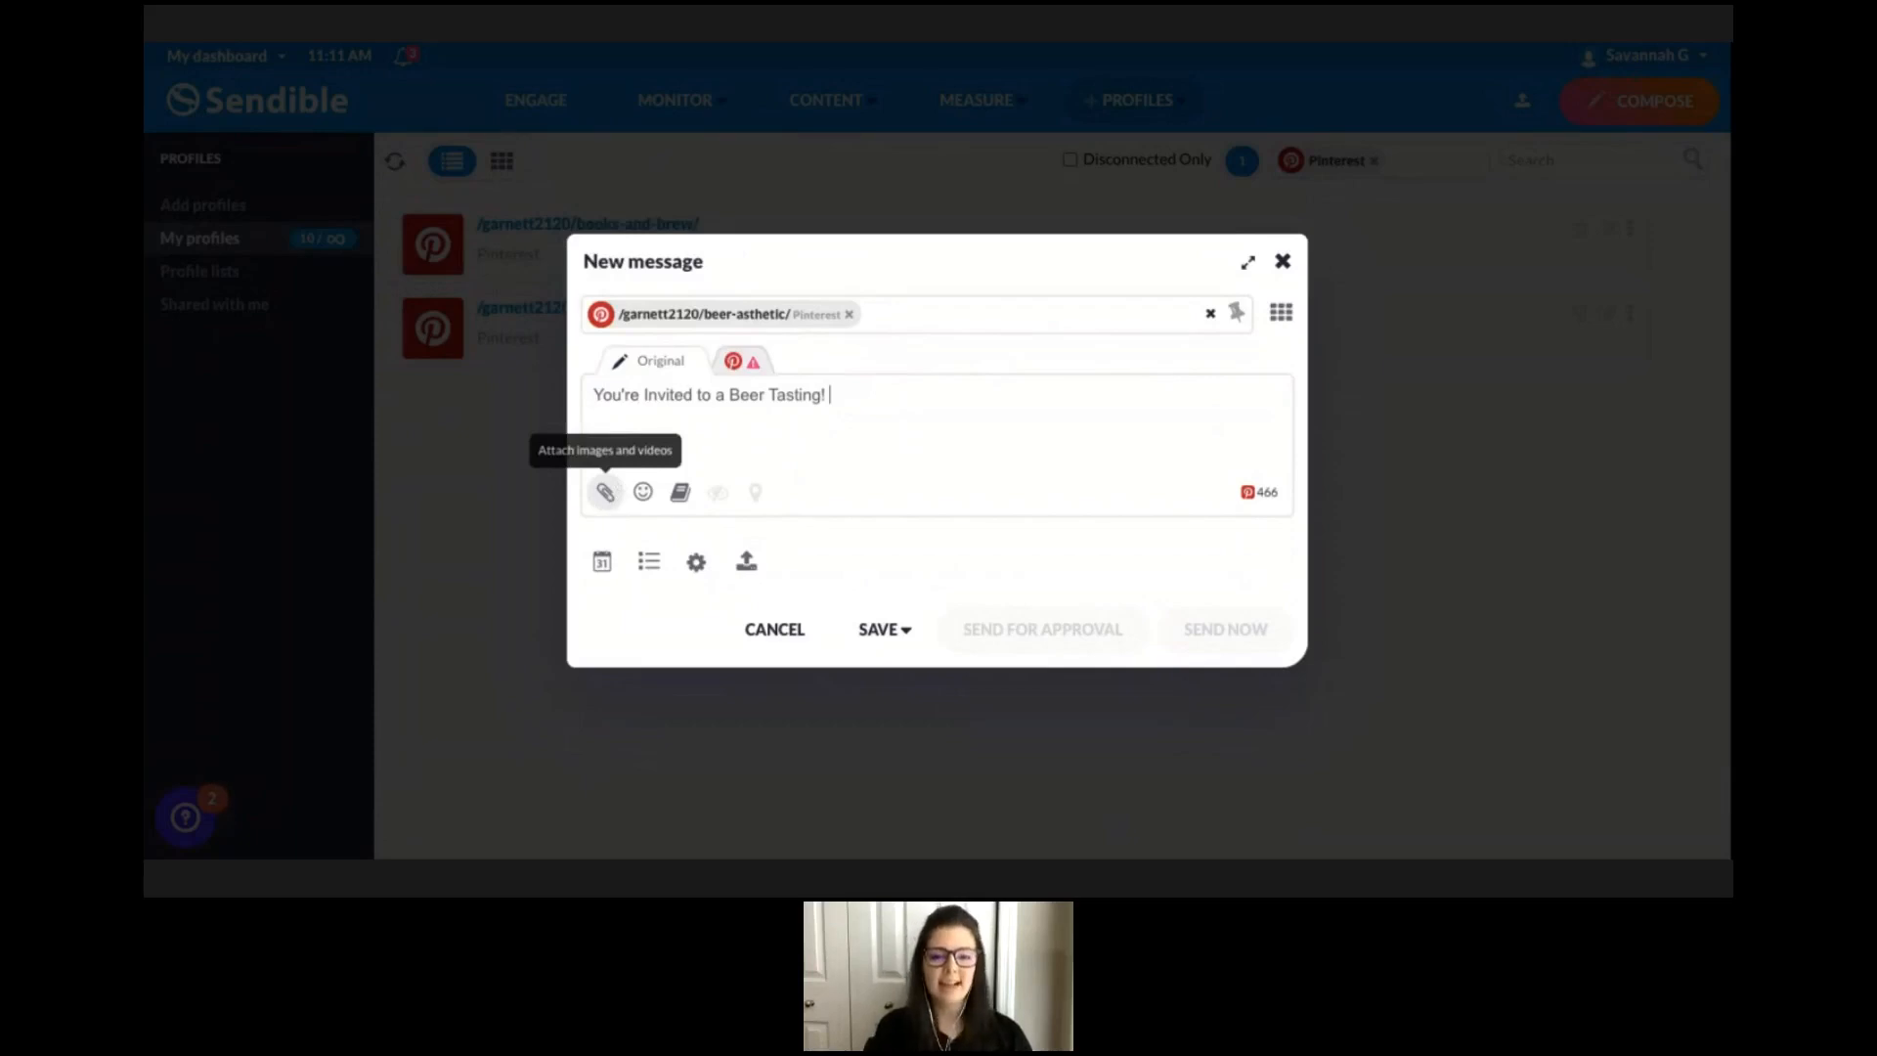
Open the Canva designer to create a Pinterest pin image for the post.
{"action": "left_click", "coordinate": [607, 494]}
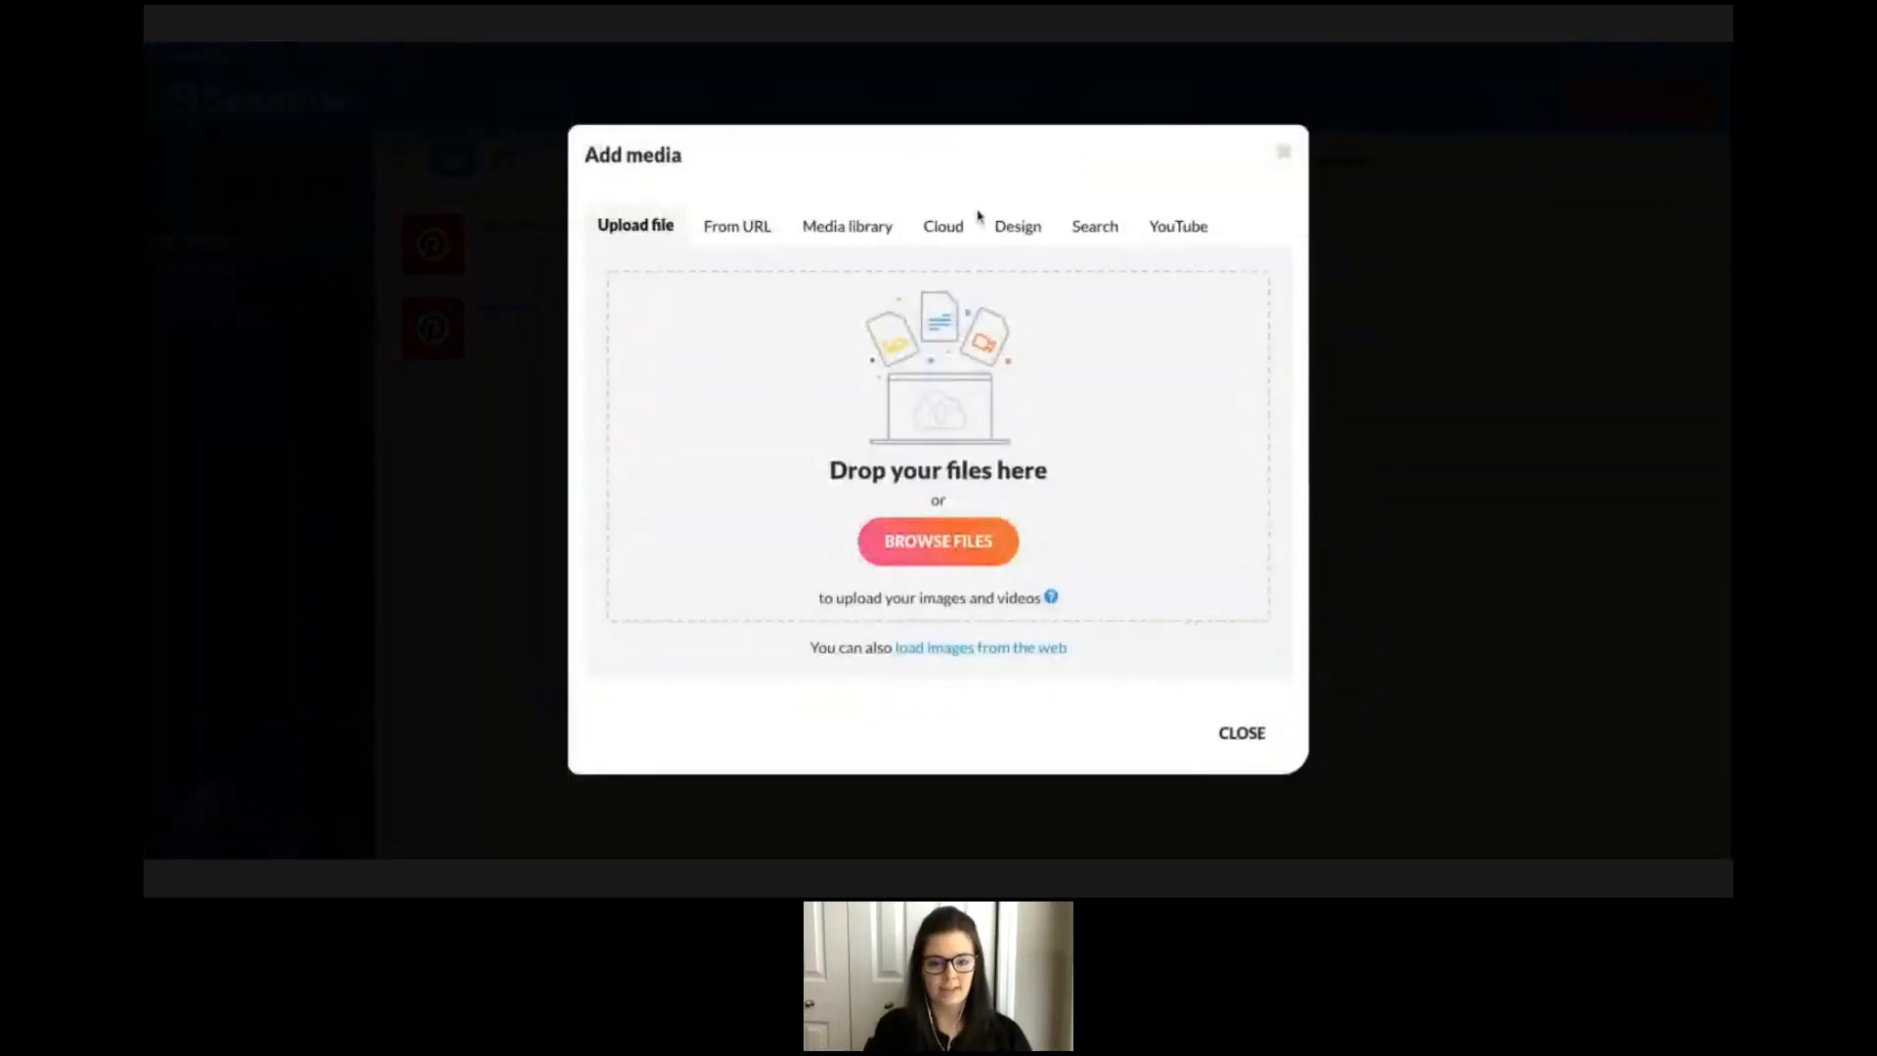
{"action": "left_click", "coordinate": [1031, 241]}
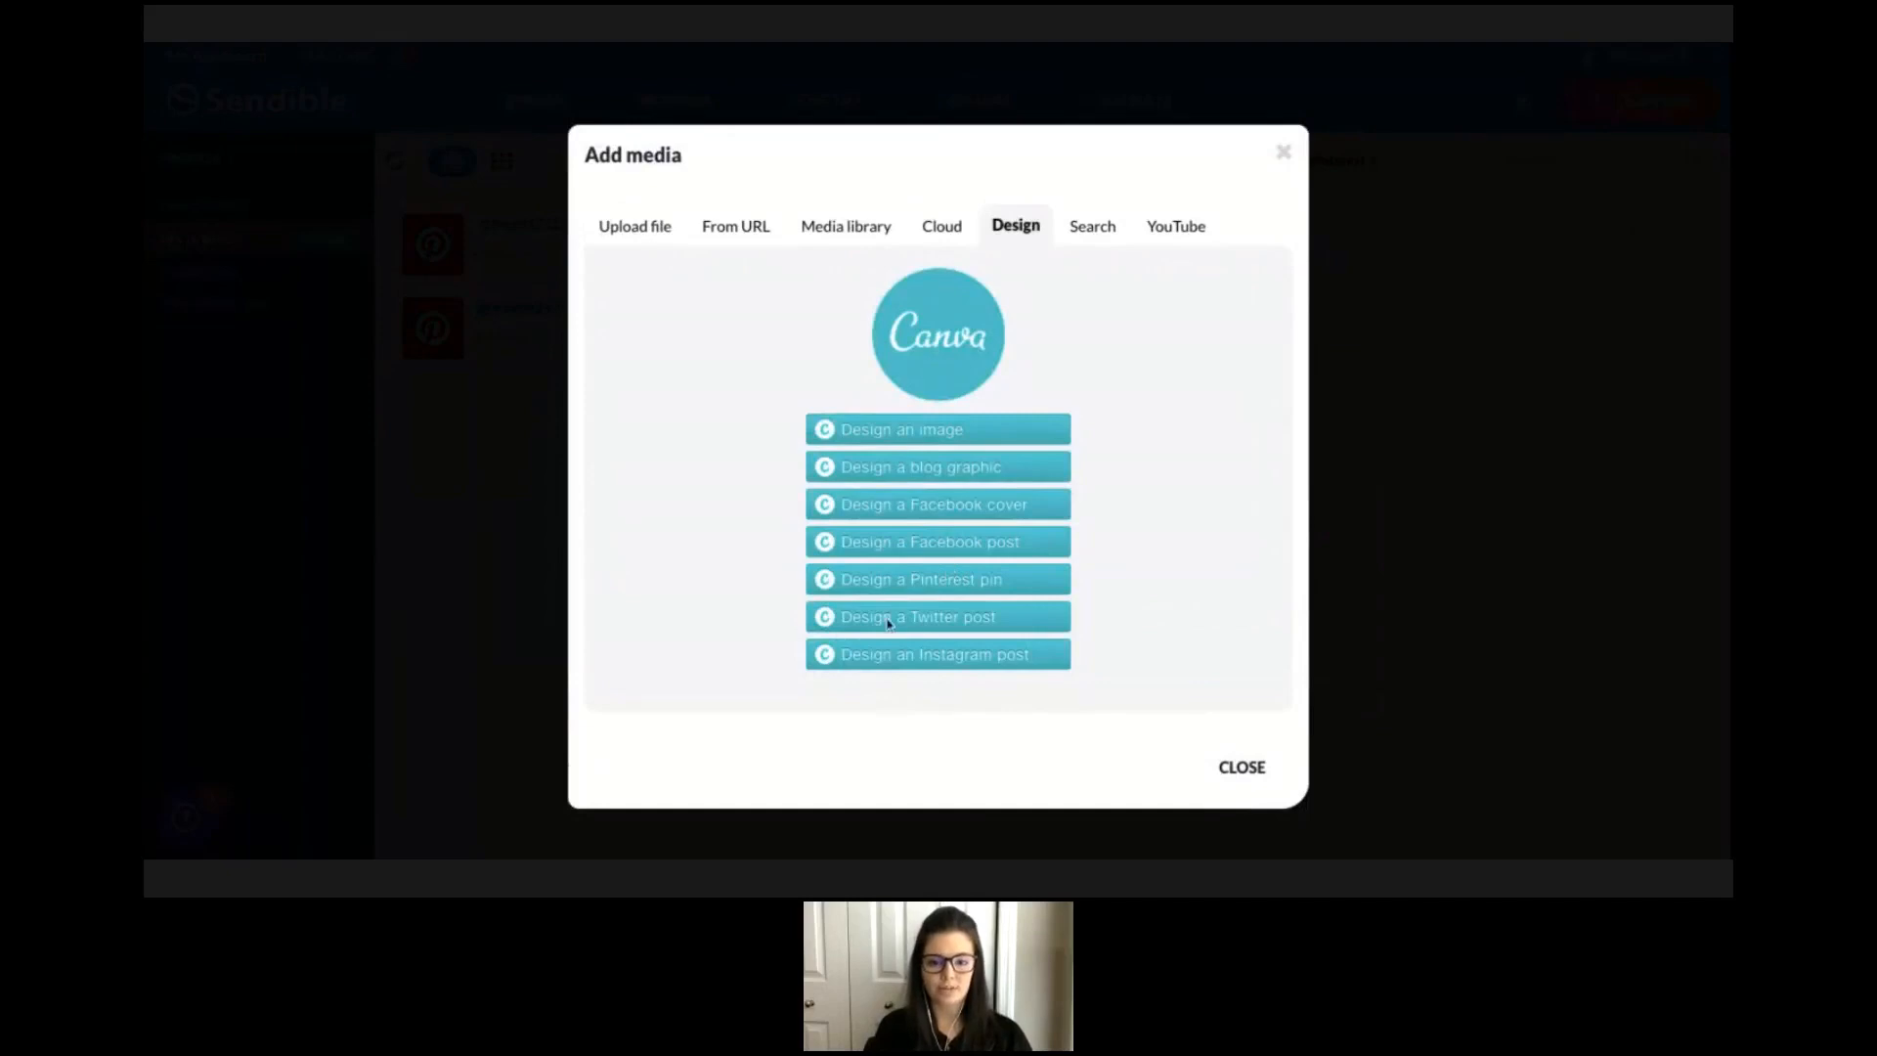
{"action": "left_click", "coordinate": [951, 581]}
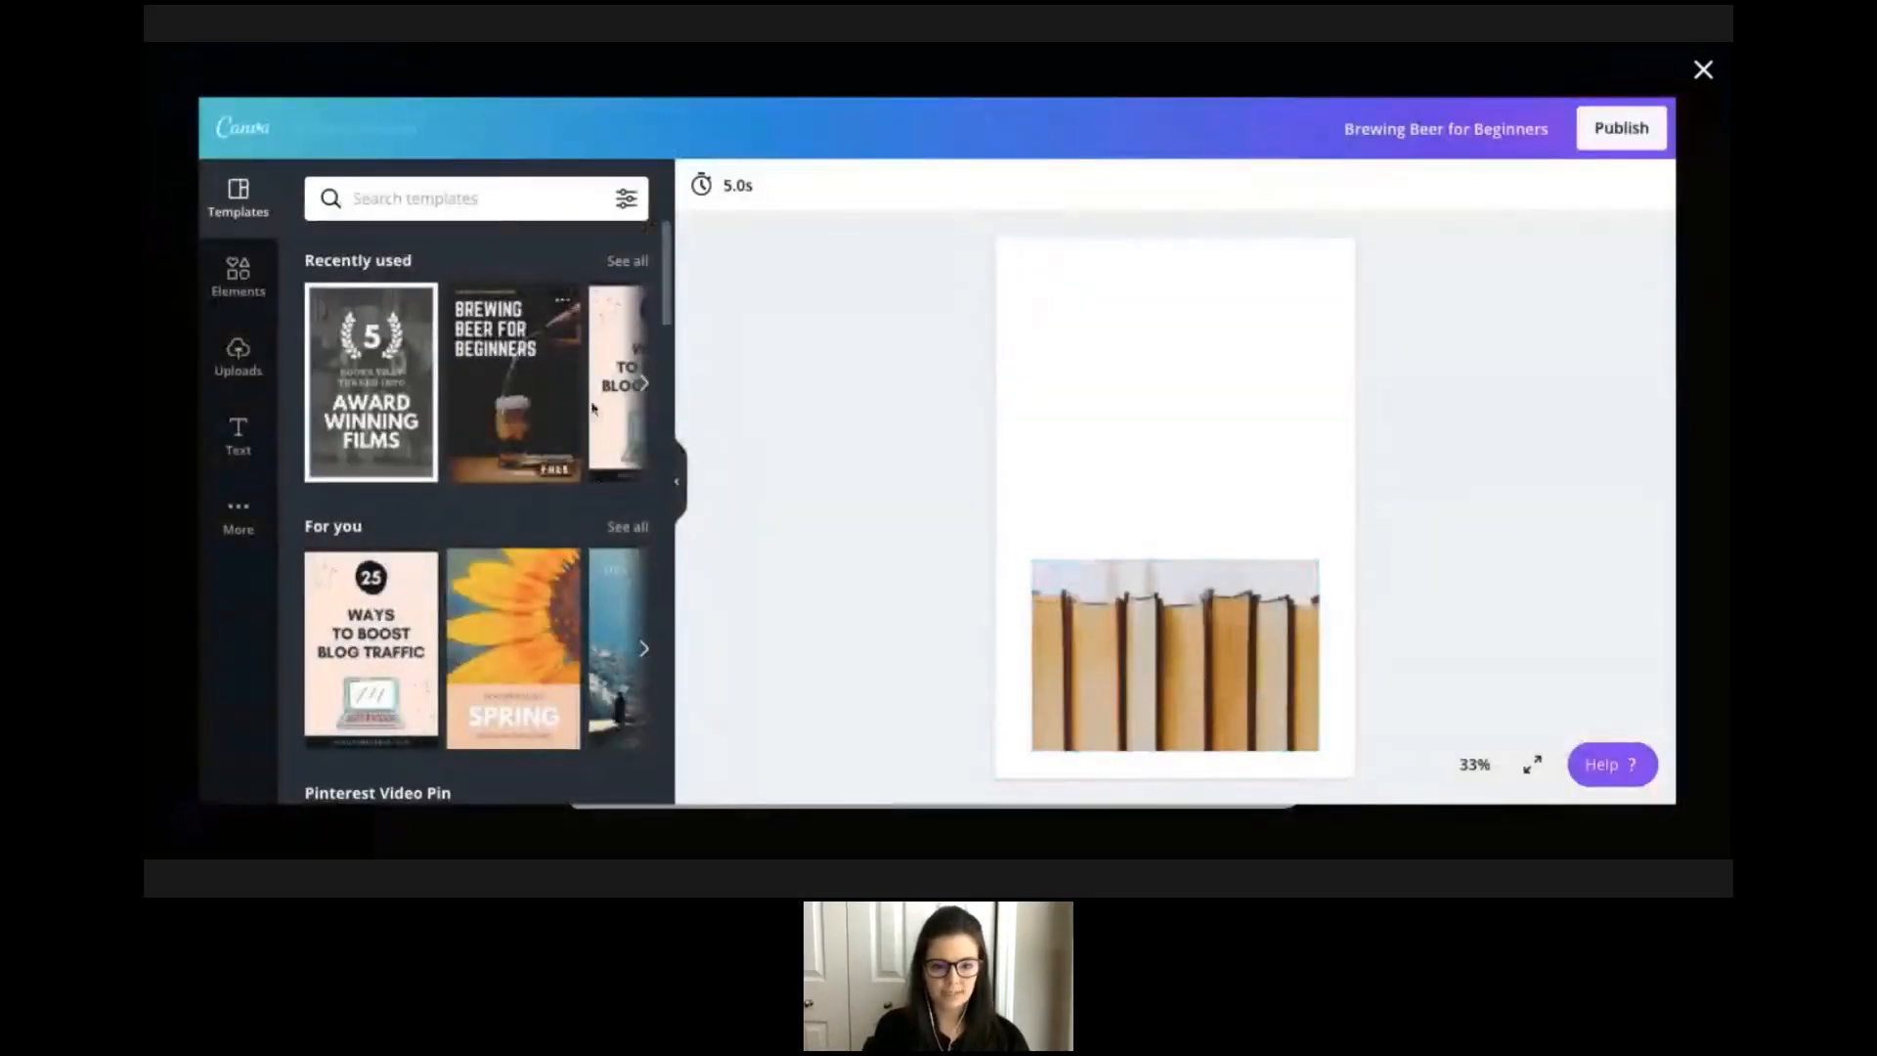
Apply the recently used Brewing Beer for Beginners template to the pin.
{"action": "left_click", "coordinate": [500, 373]}
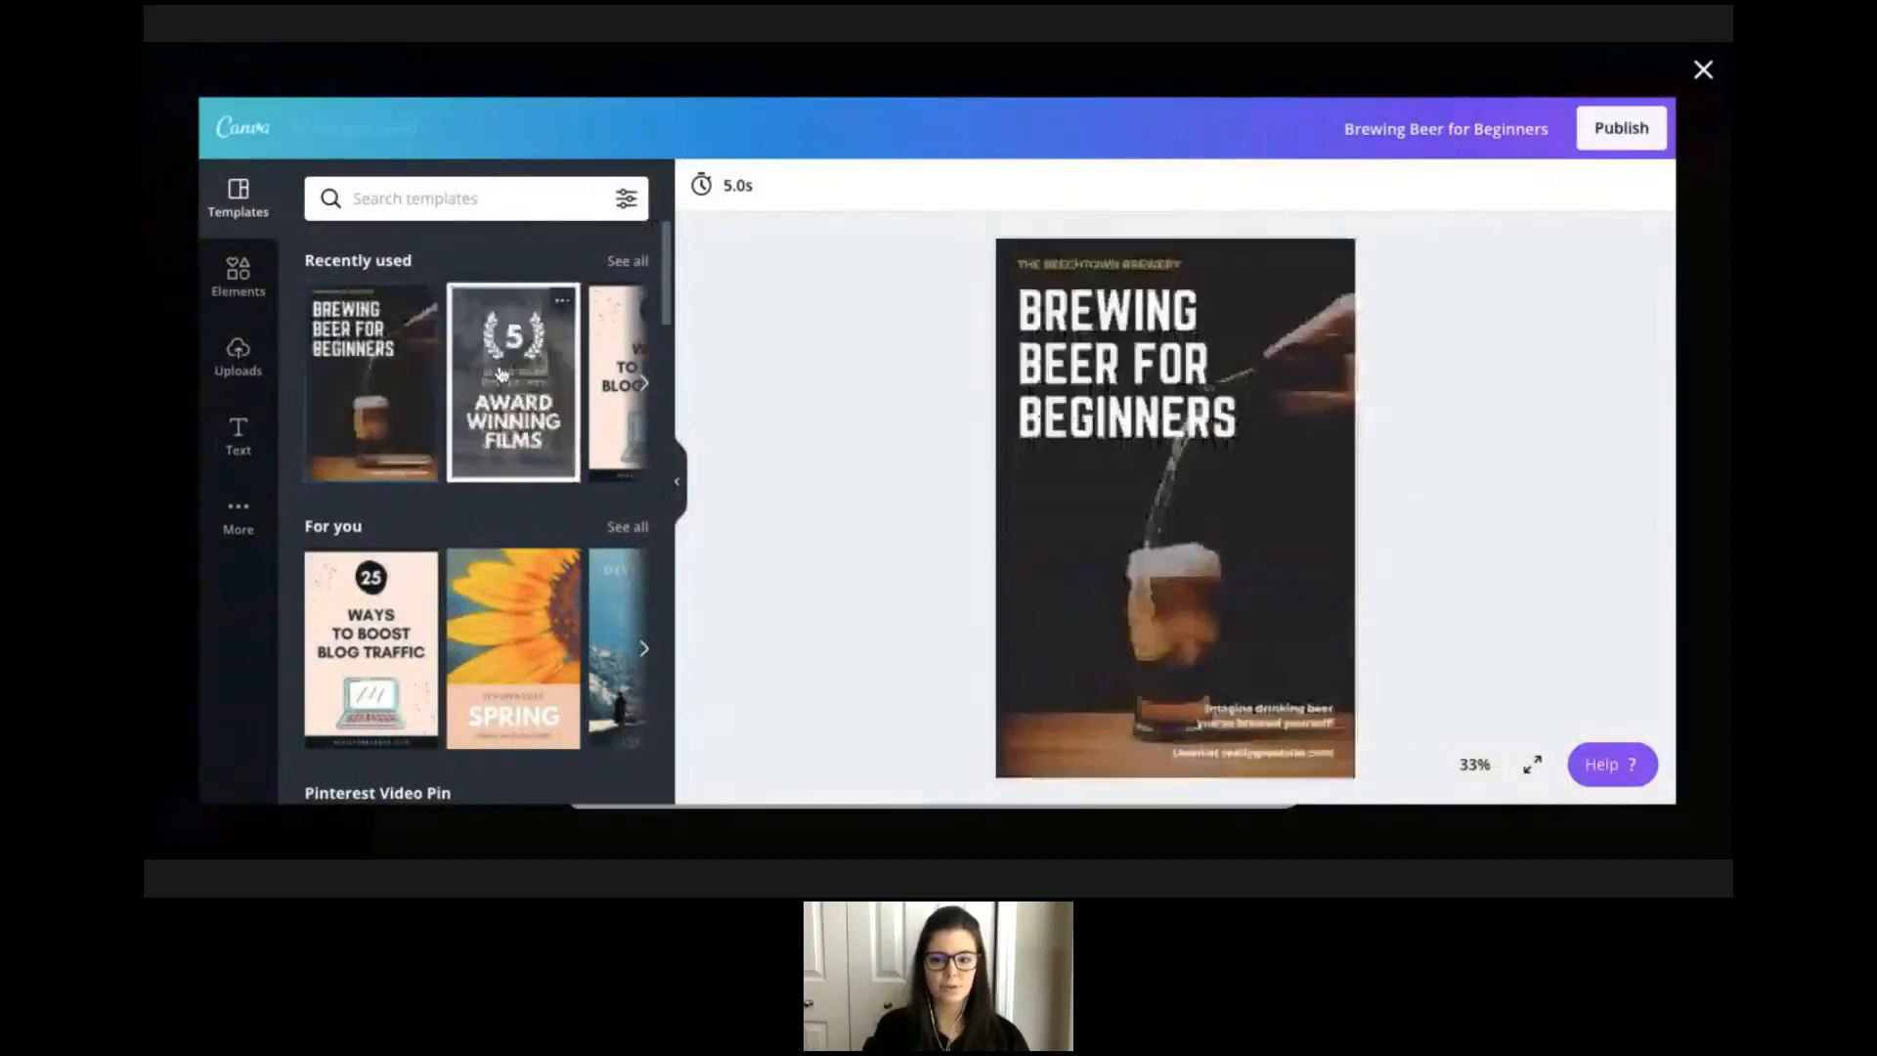
{"action": "left_click", "coordinate": [482, 200]}
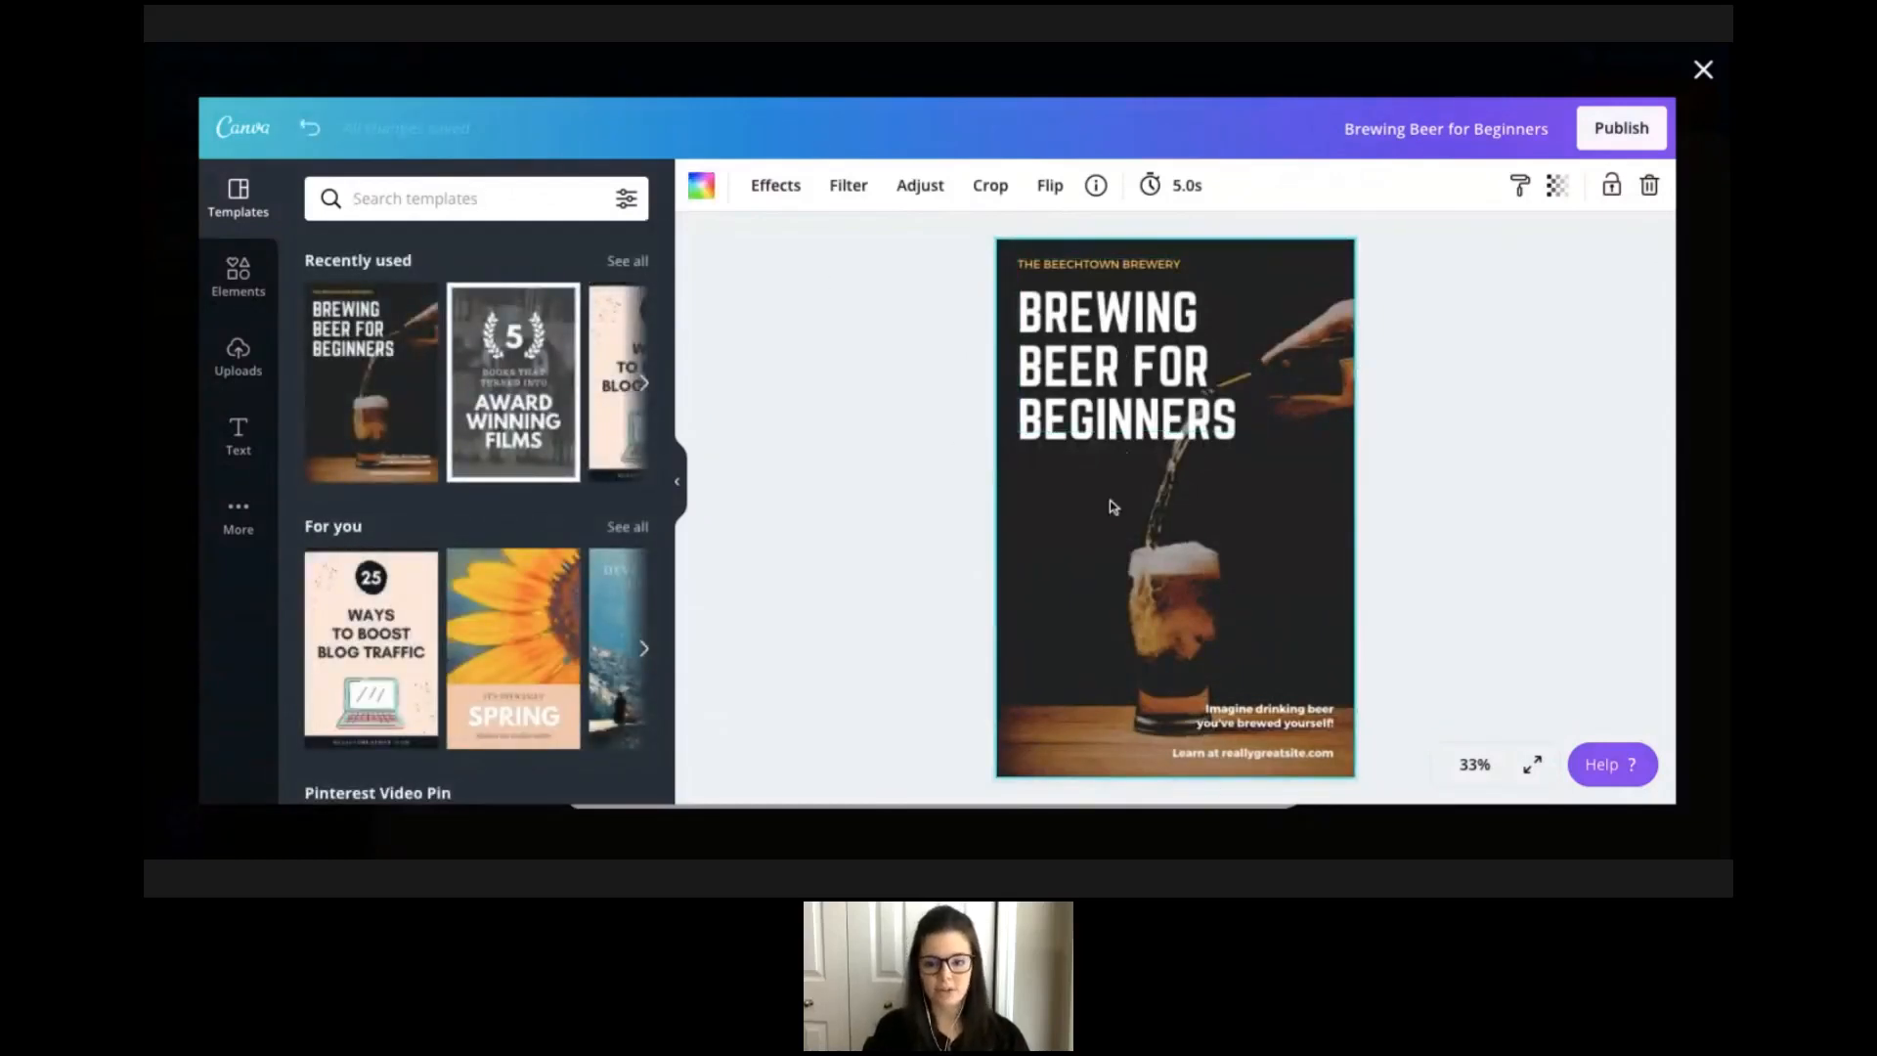
Replace the headline's last line with CLASS so it reads BREWING BEER CLASS.
{"action": "left_click", "coordinate": [1180, 412]}
{"action": "left_click", "coordinate": [1234, 379]}
{"action": "left_click", "coordinate": [1241, 422]}
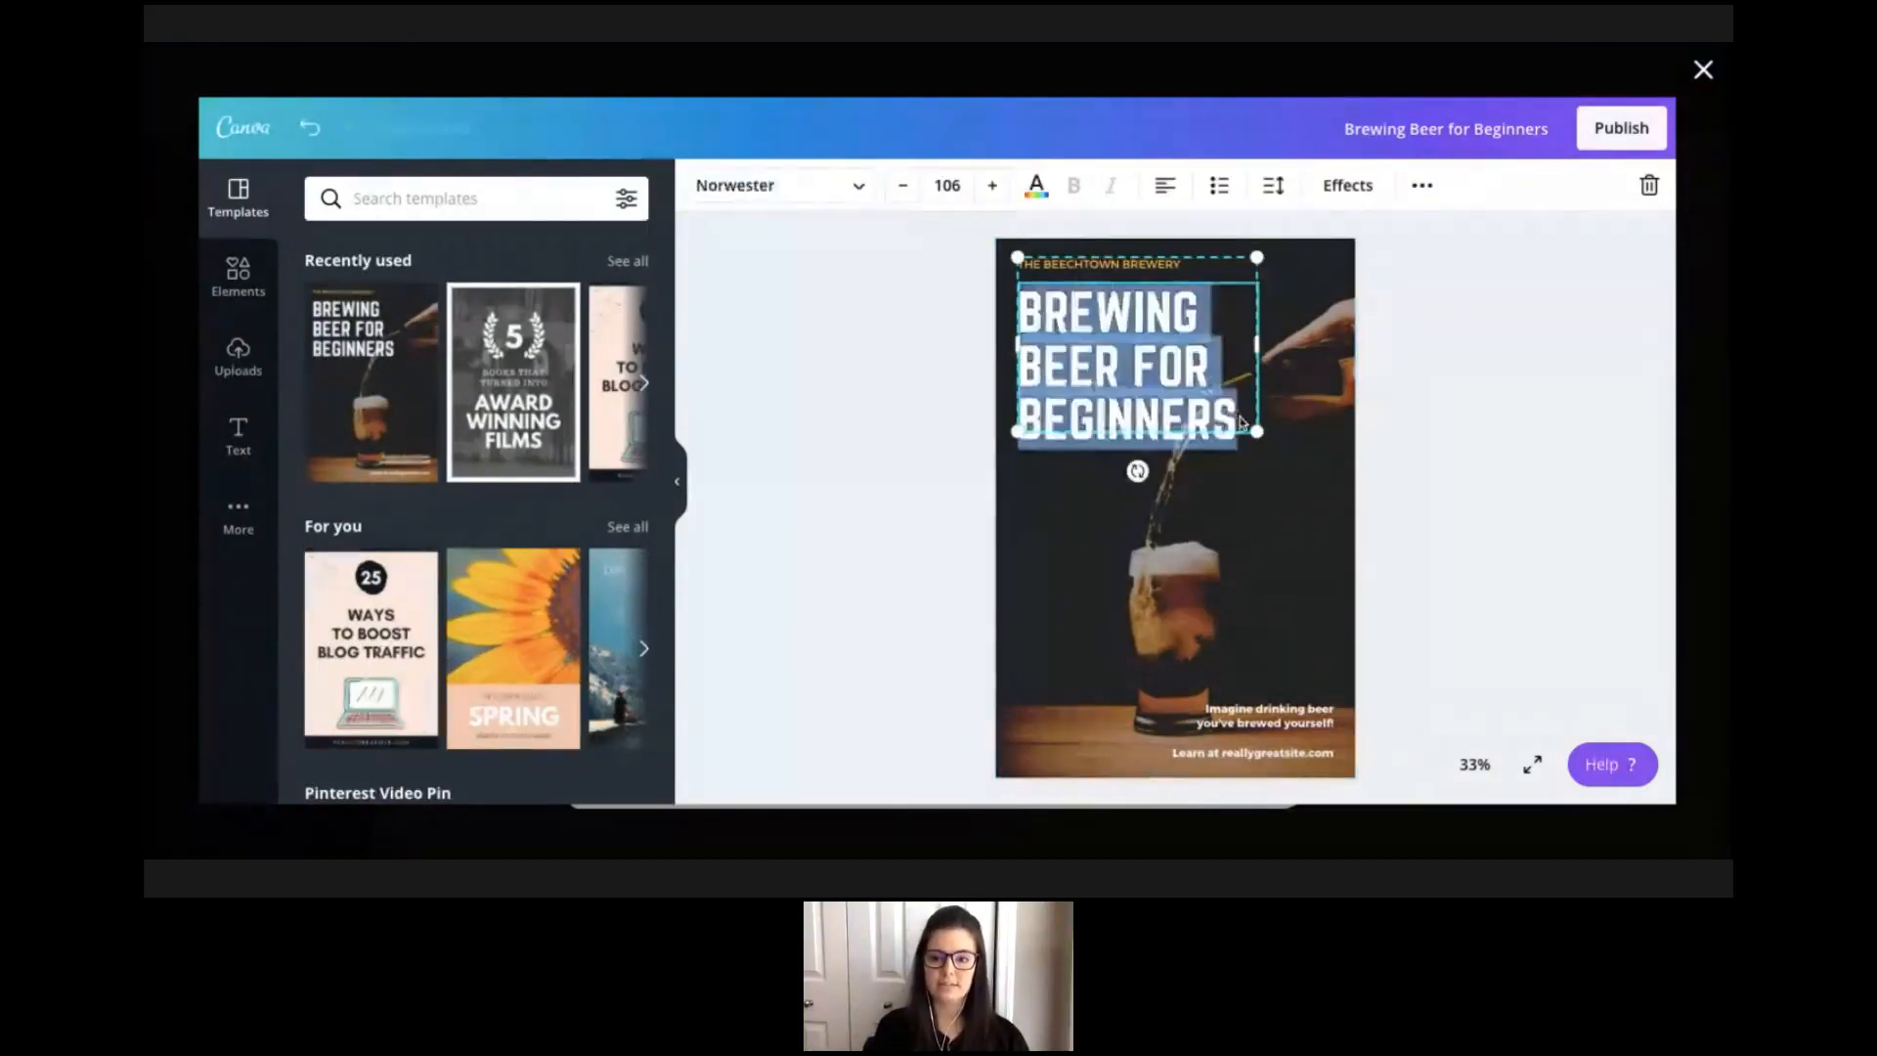
{"action": "double_click", "coordinate": [1233, 420]}
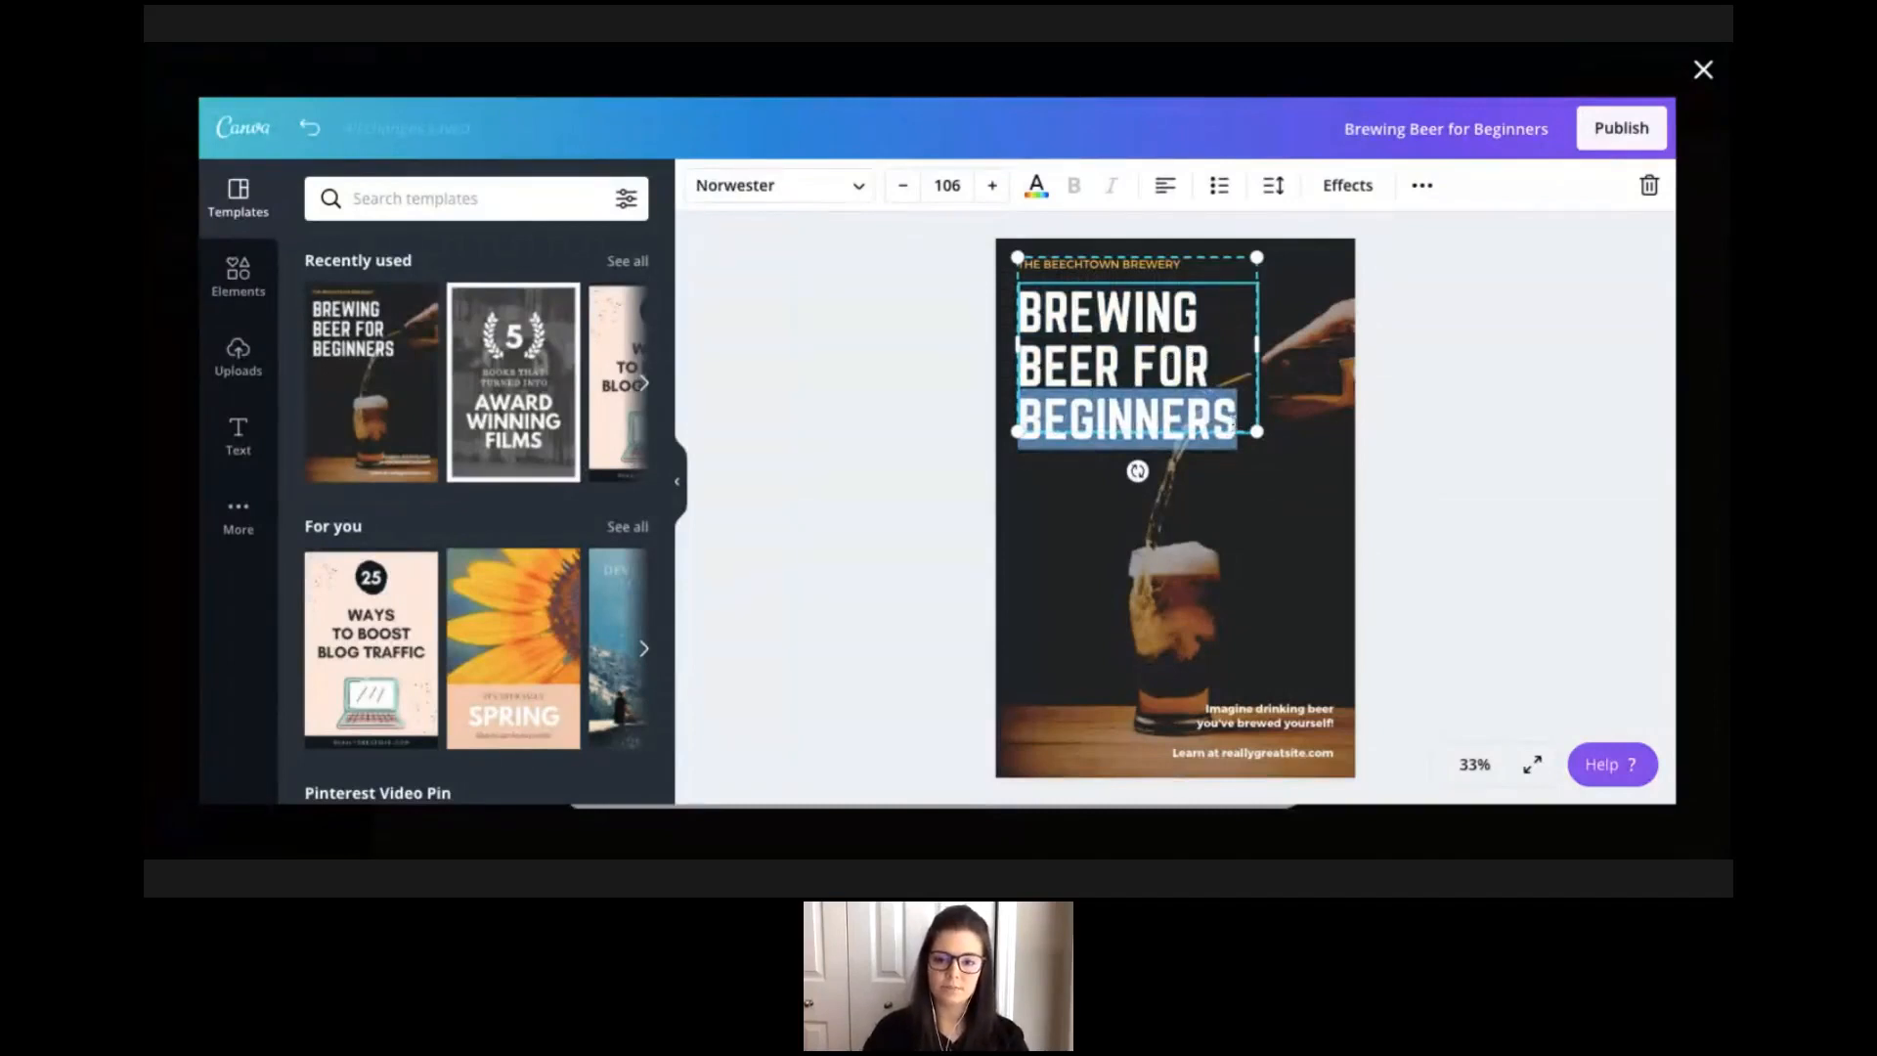
{"action": "left_click", "coordinate": [1198, 411]}
{"action": "left_click", "coordinate": [1238, 413], "text": "shift"}
{"action": "mouse_move", "coordinate": [1238, 414]}
{"action": "left_mouse_down"}
{"action": "mouse_move", "coordinate": [1021, 413]}
{"action": "mouse_move", "coordinate": [1159, 368]}
{"action": "left_mouse_up"}
{"action": "key", "text": "BackSpace"}
{"action": "key", "text": "BackSpace"}
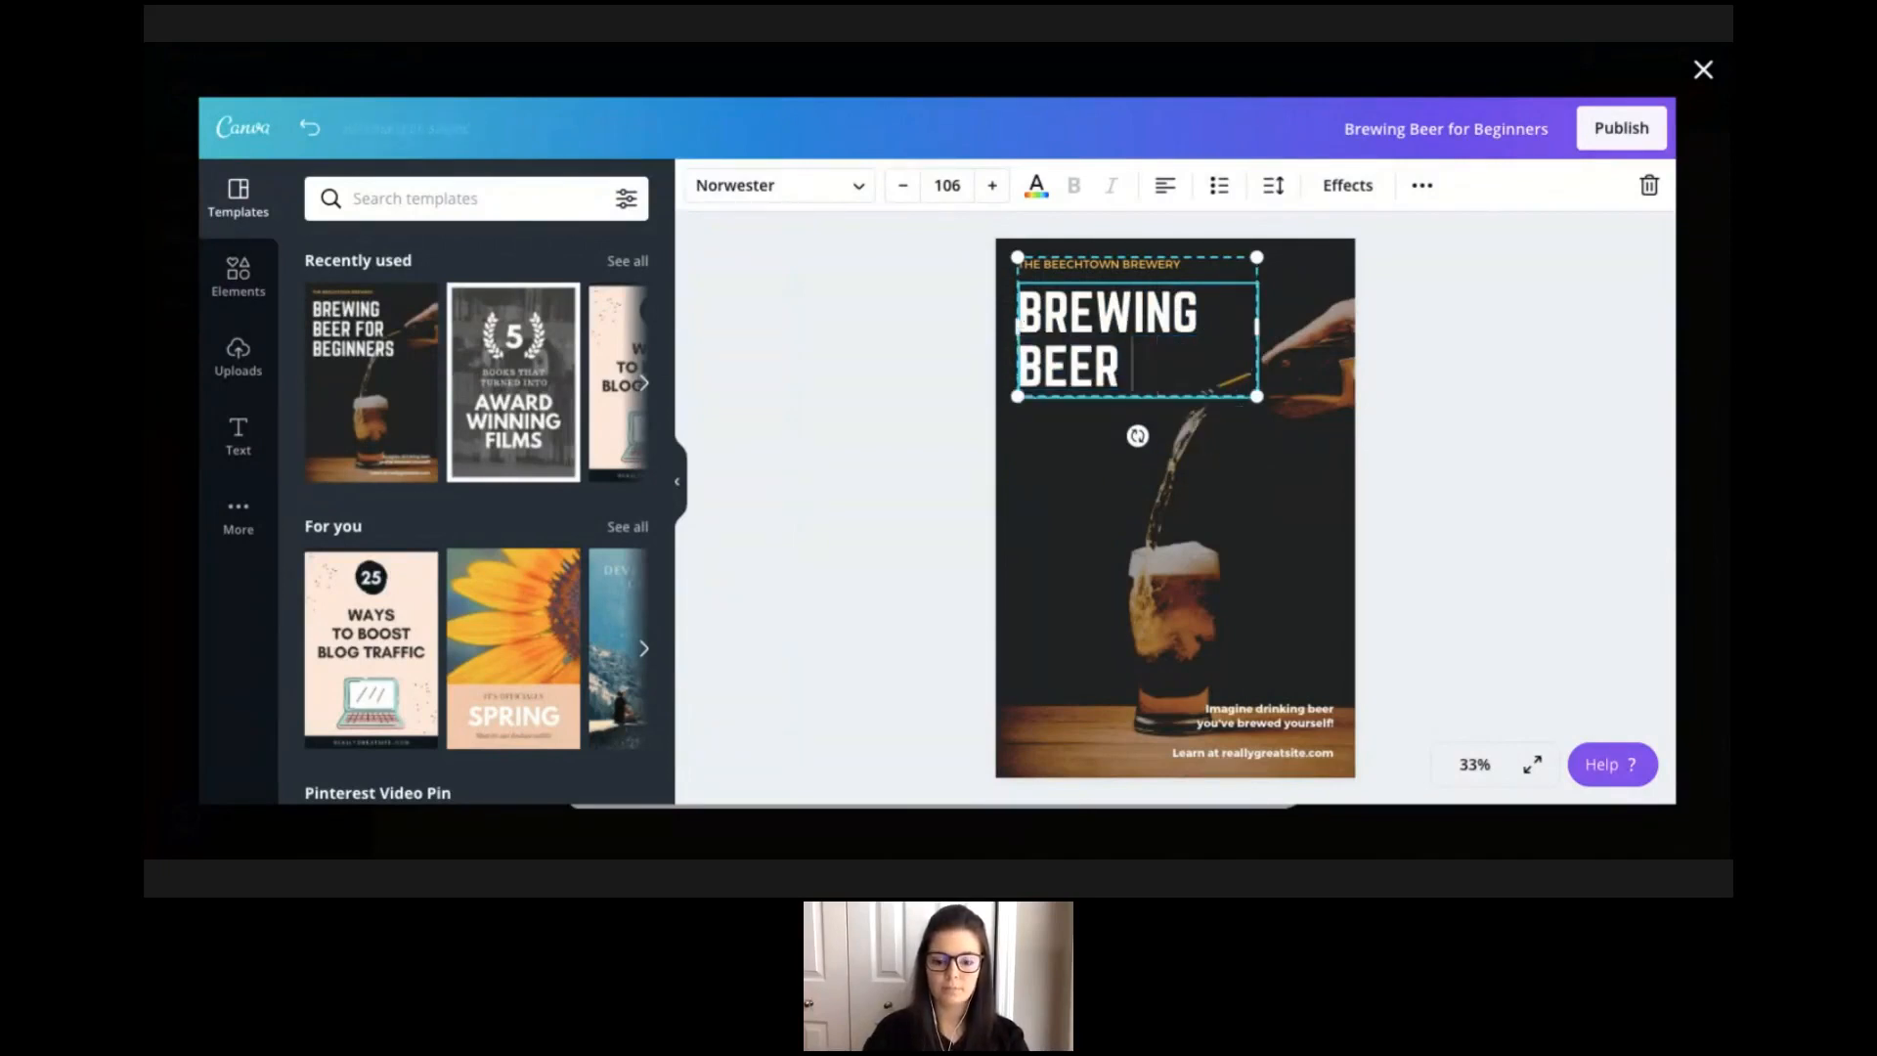
{"action": "type", "text": "CLASS"}
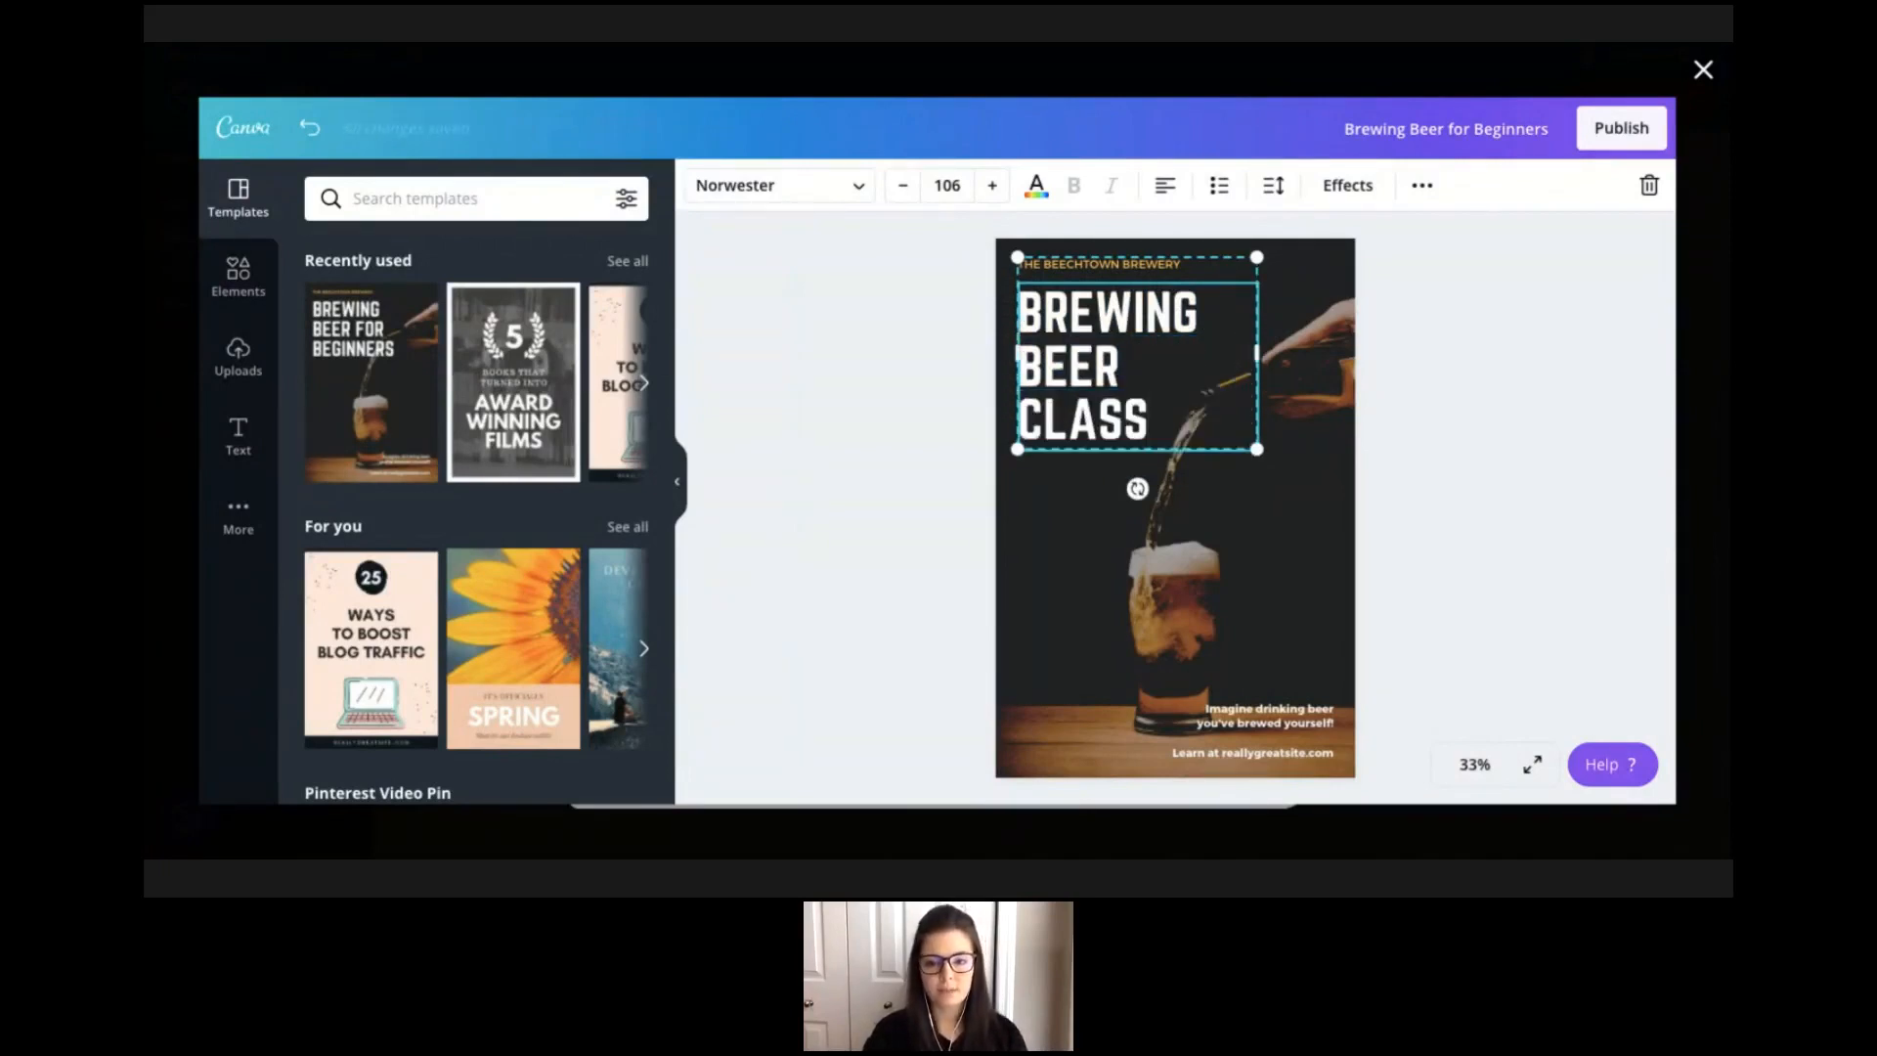
{"action": "left_click", "coordinate": [1264, 510]}
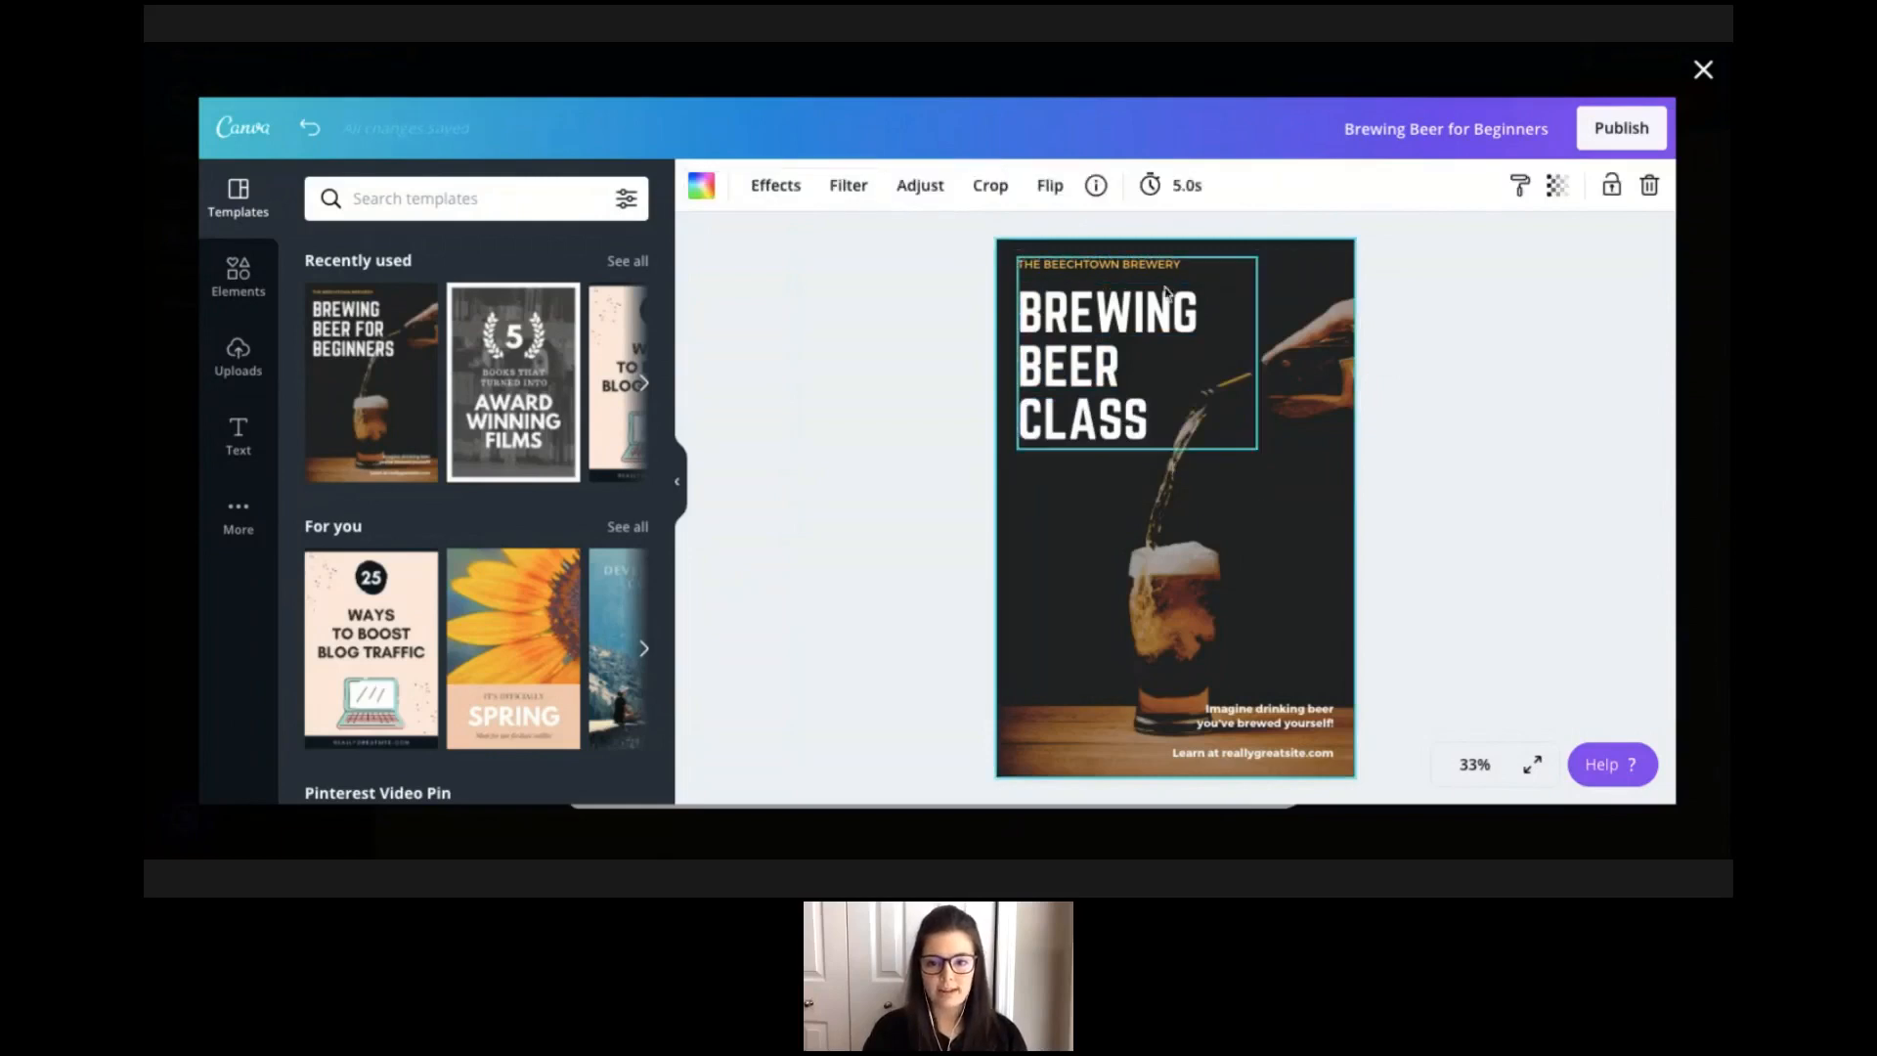
Change the small brewery name above the headline to BOOKS AND BREW.
{"action": "left_click", "coordinate": [1179, 267]}
{"action": "left_click", "coordinate": [1180, 267]}
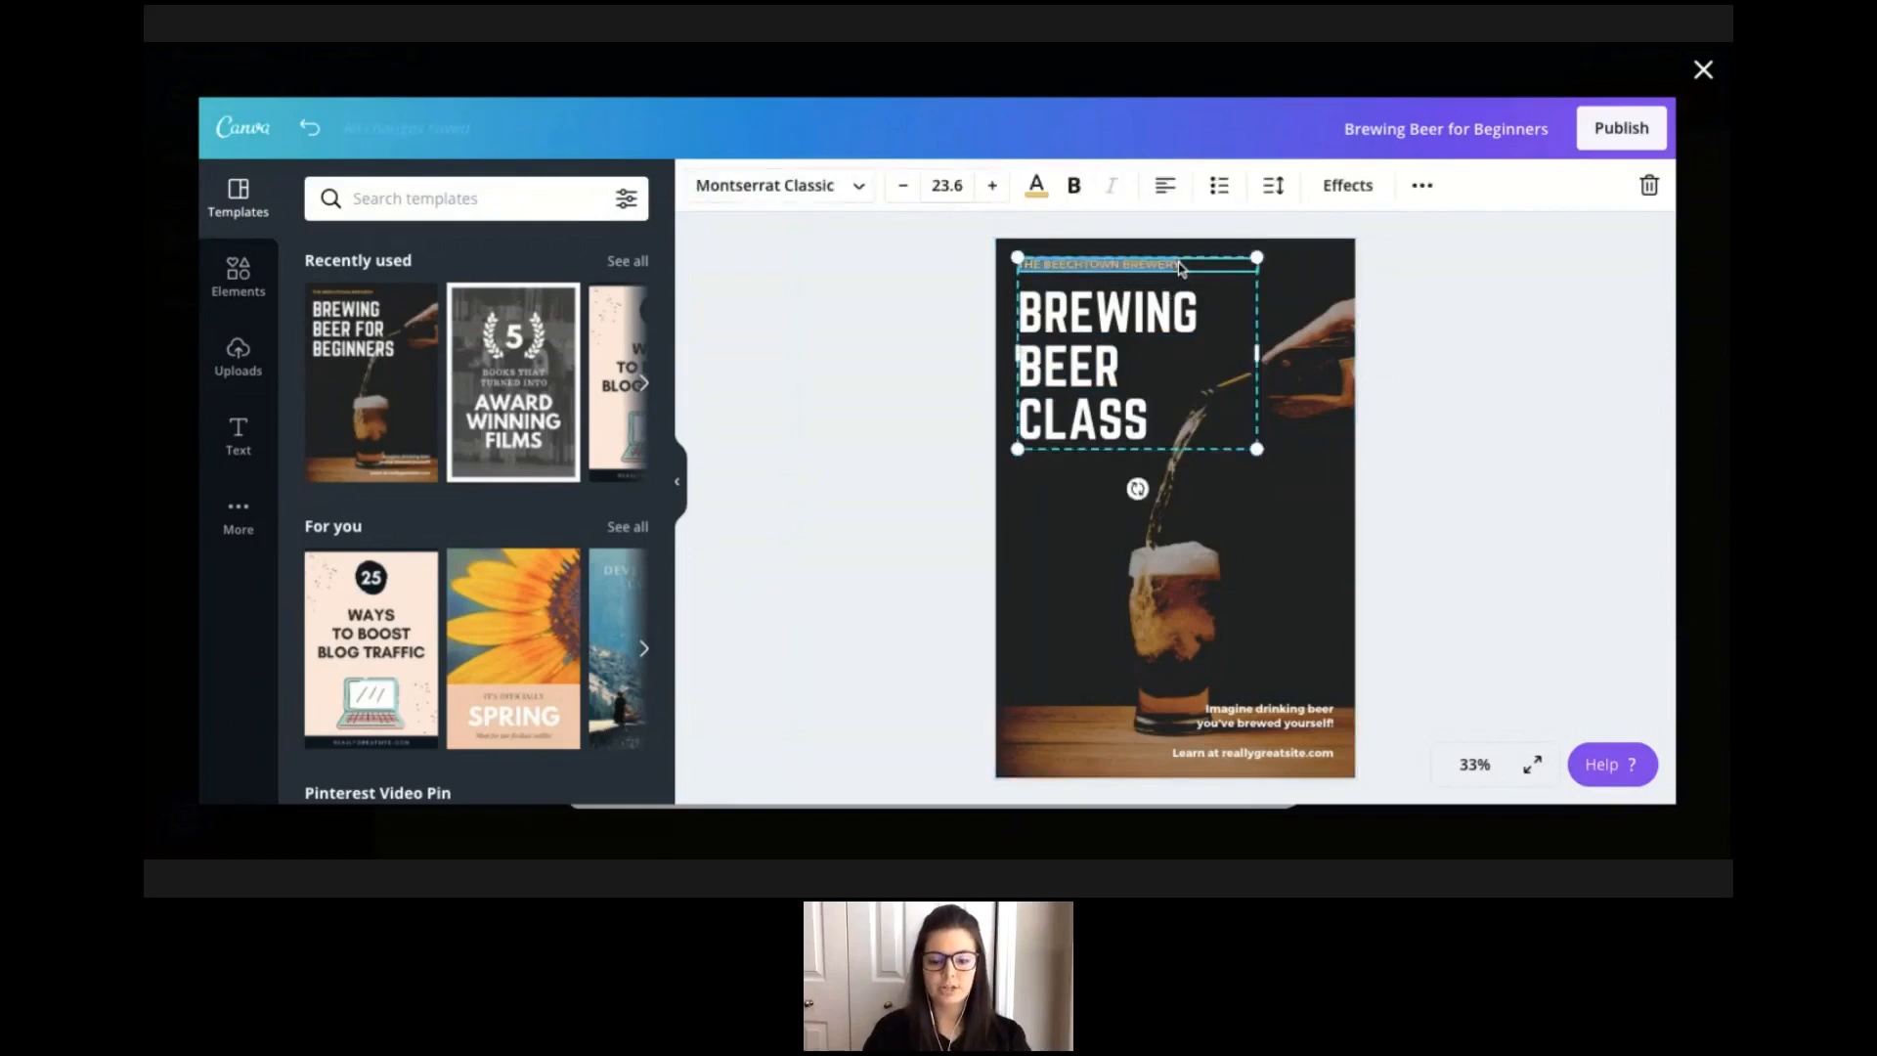
{"action": "type", "text": "BOOKS AND BREN"}
{"action": "key", "text": "BackSpace"}
{"action": "type", "text": "W"}
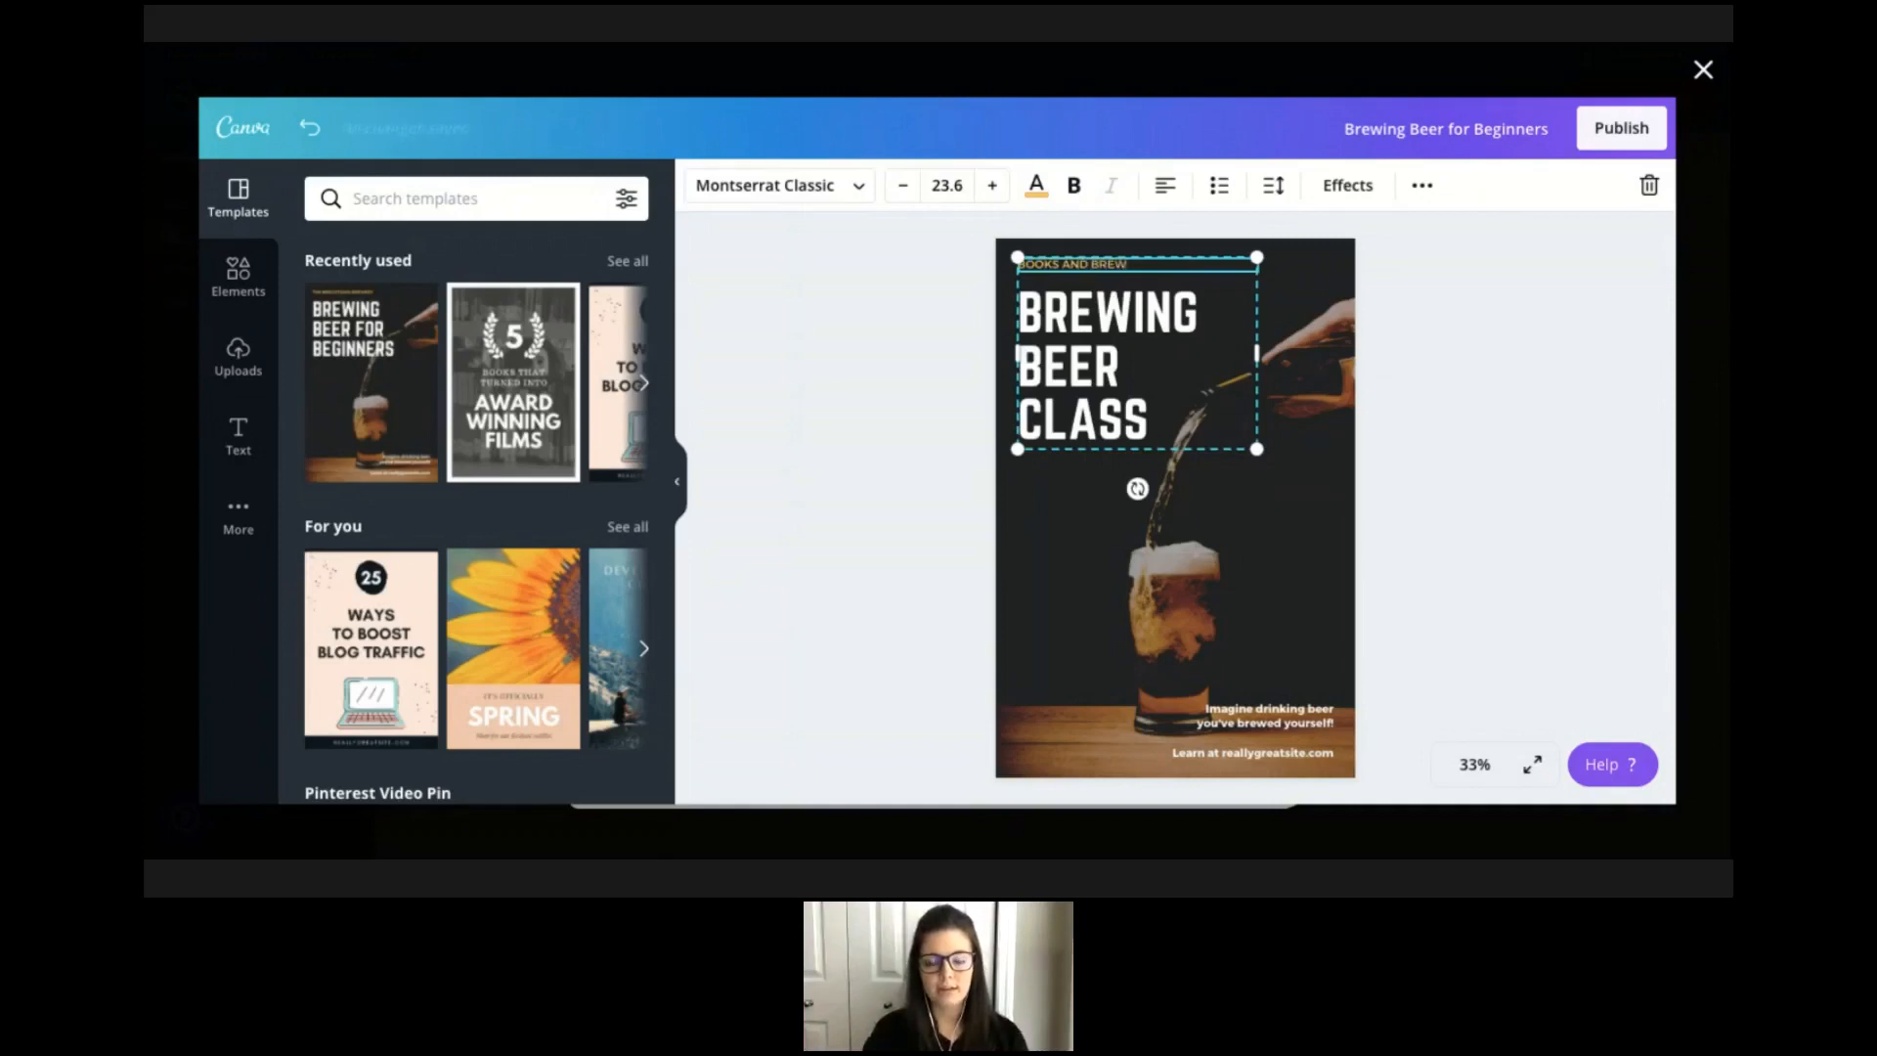
{"action": "left_click", "coordinate": [1331, 321]}
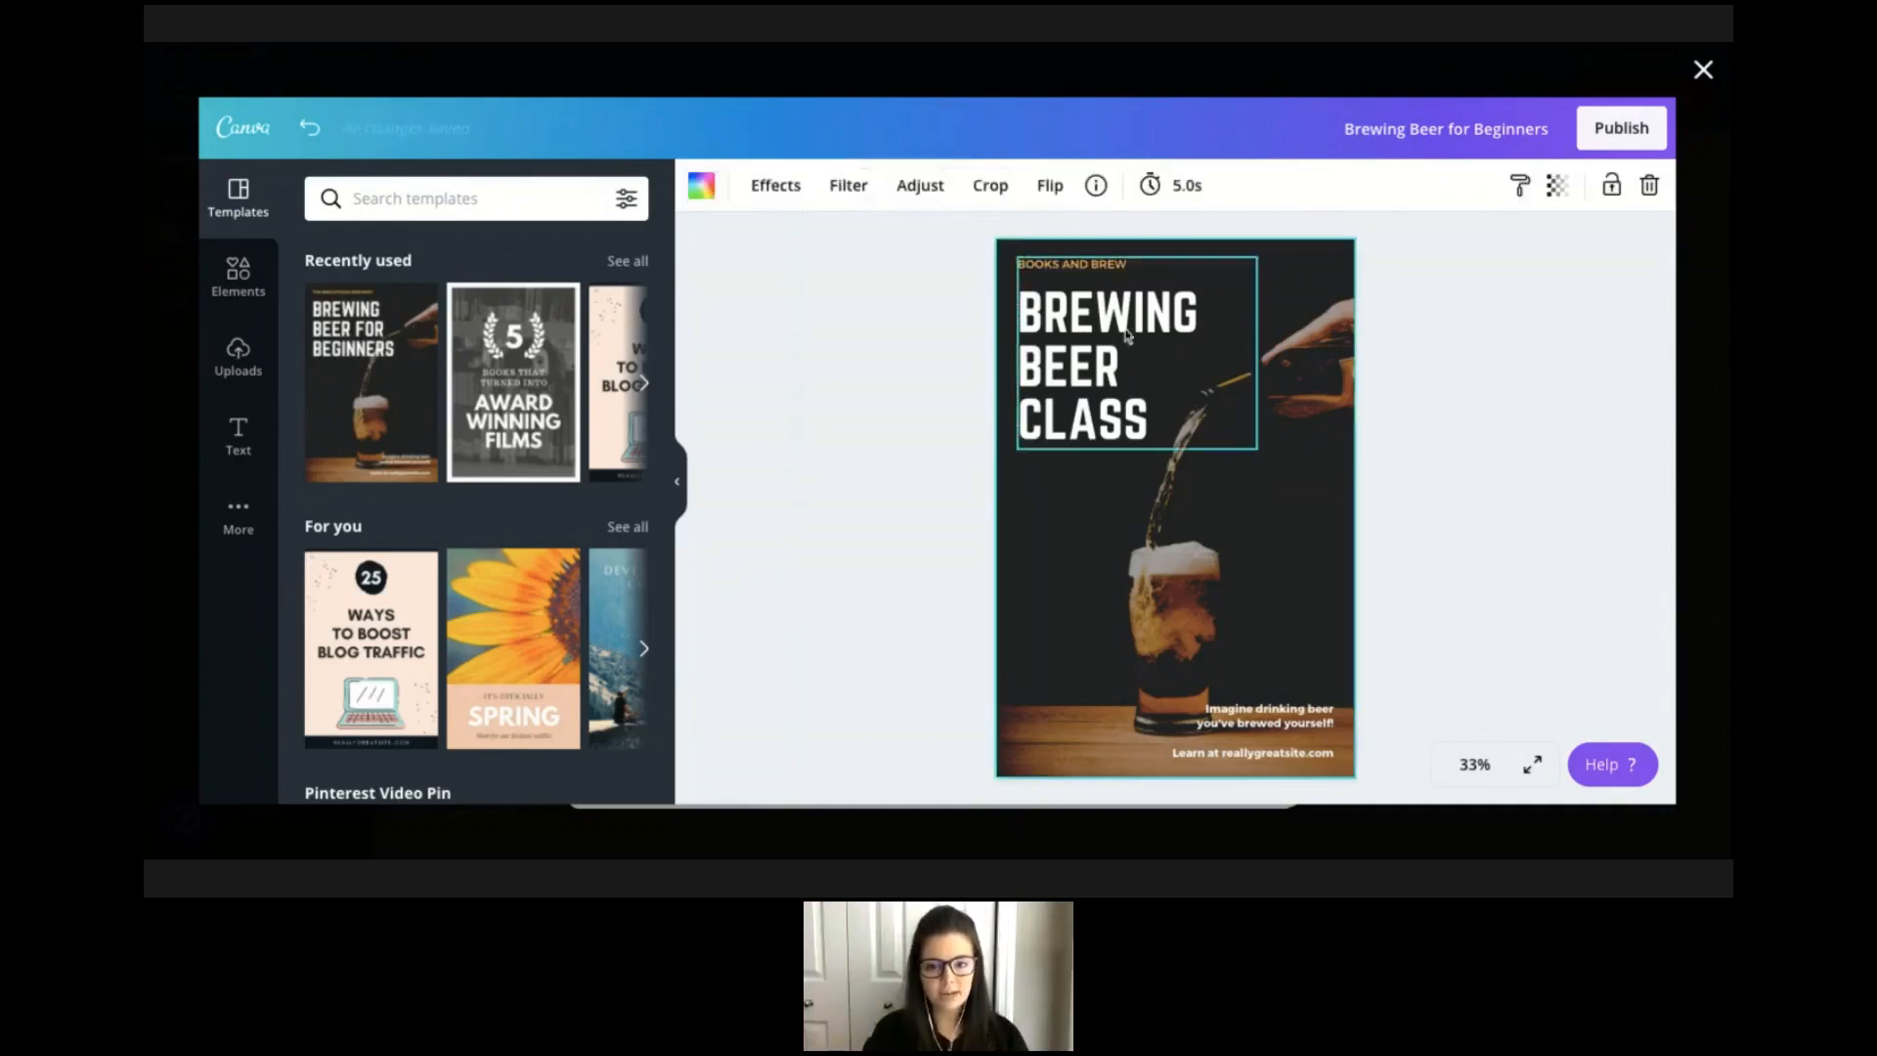
{"action": "left_click", "coordinate": [1254, 719]}
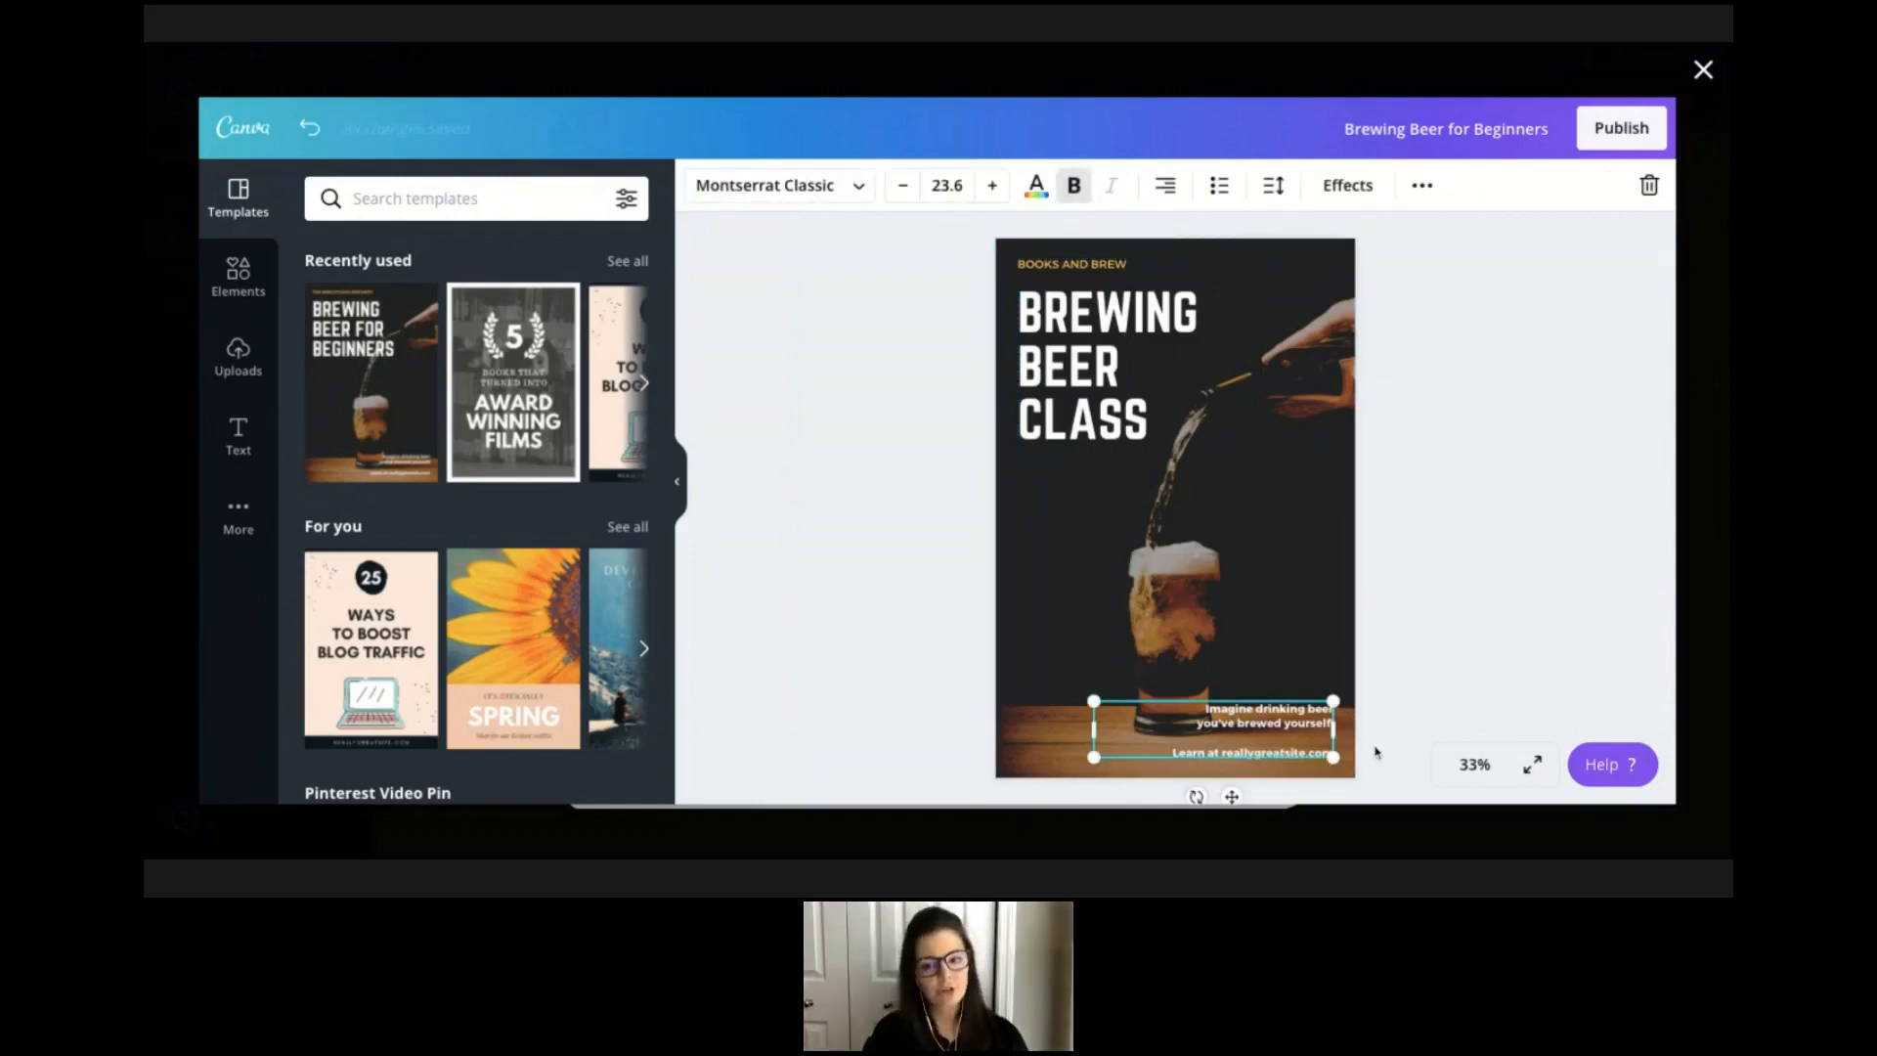
{"action": "double_click", "coordinate": [1281, 760]}
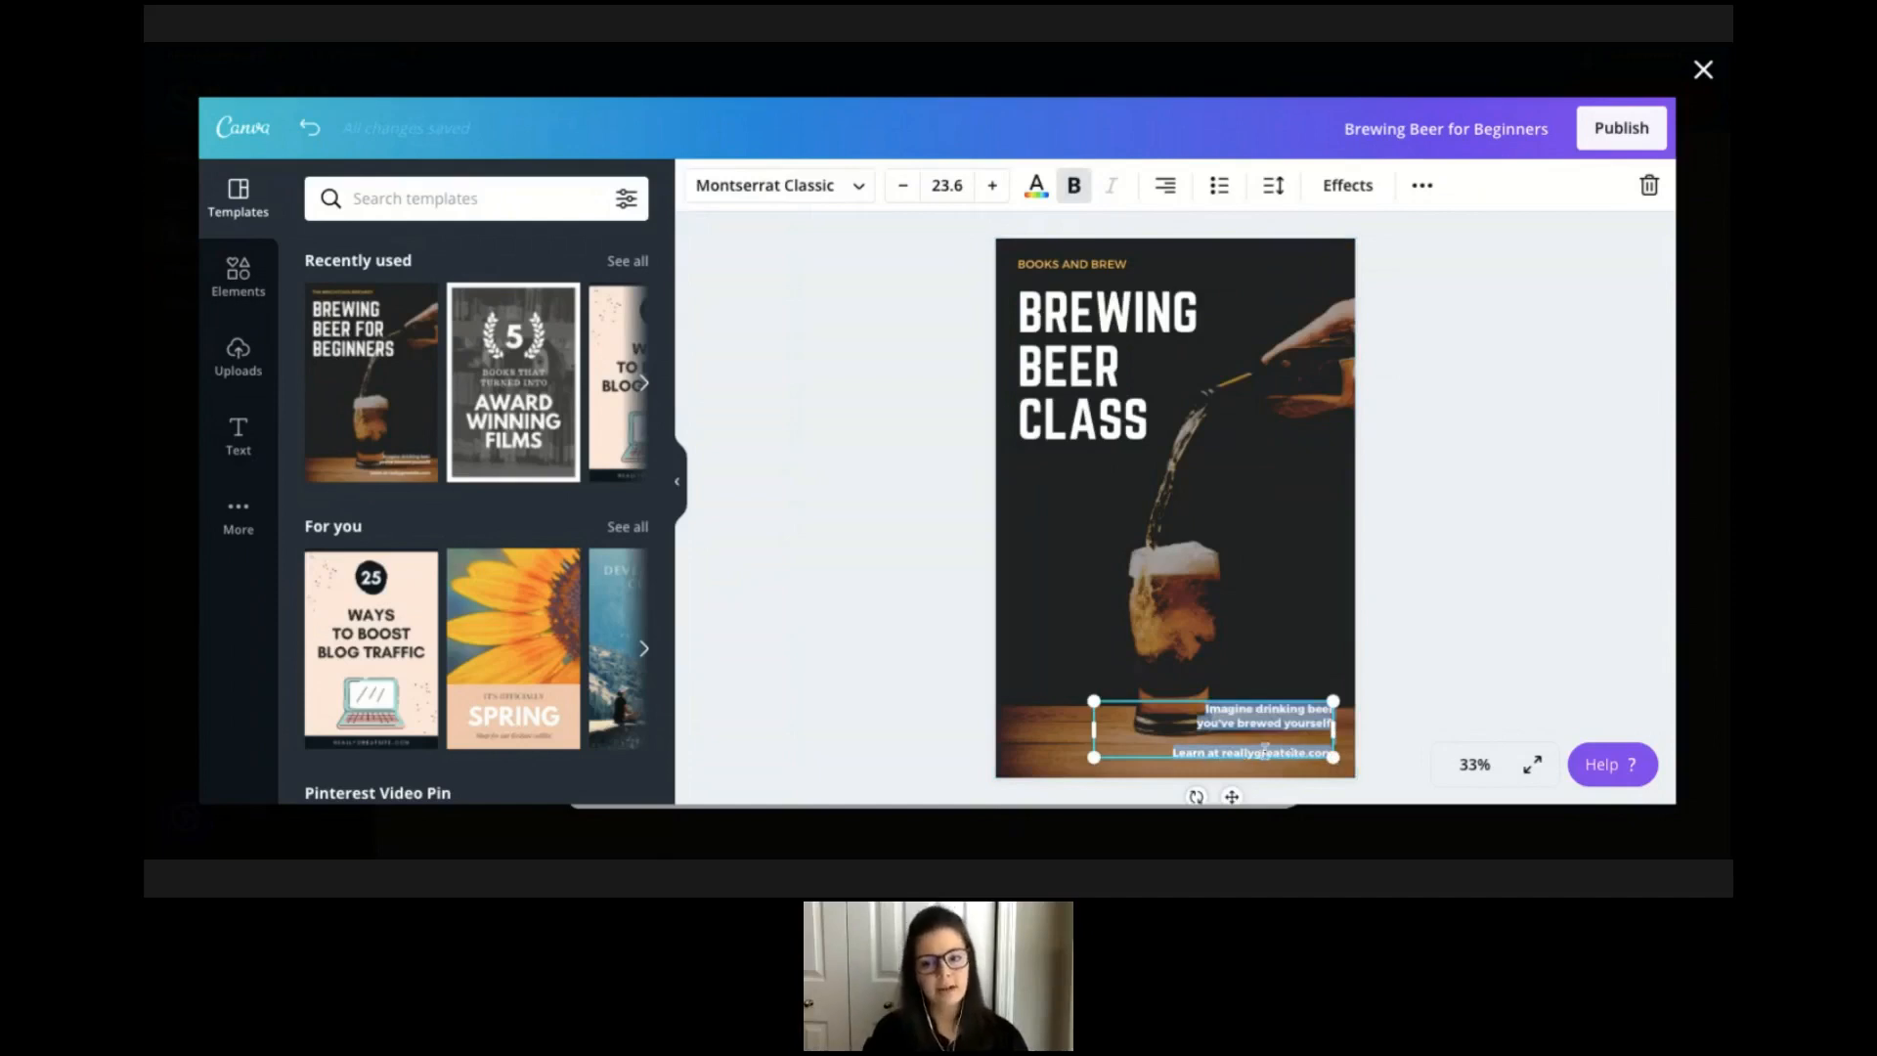
{"action": "left_click", "coordinate": [1382, 588]}
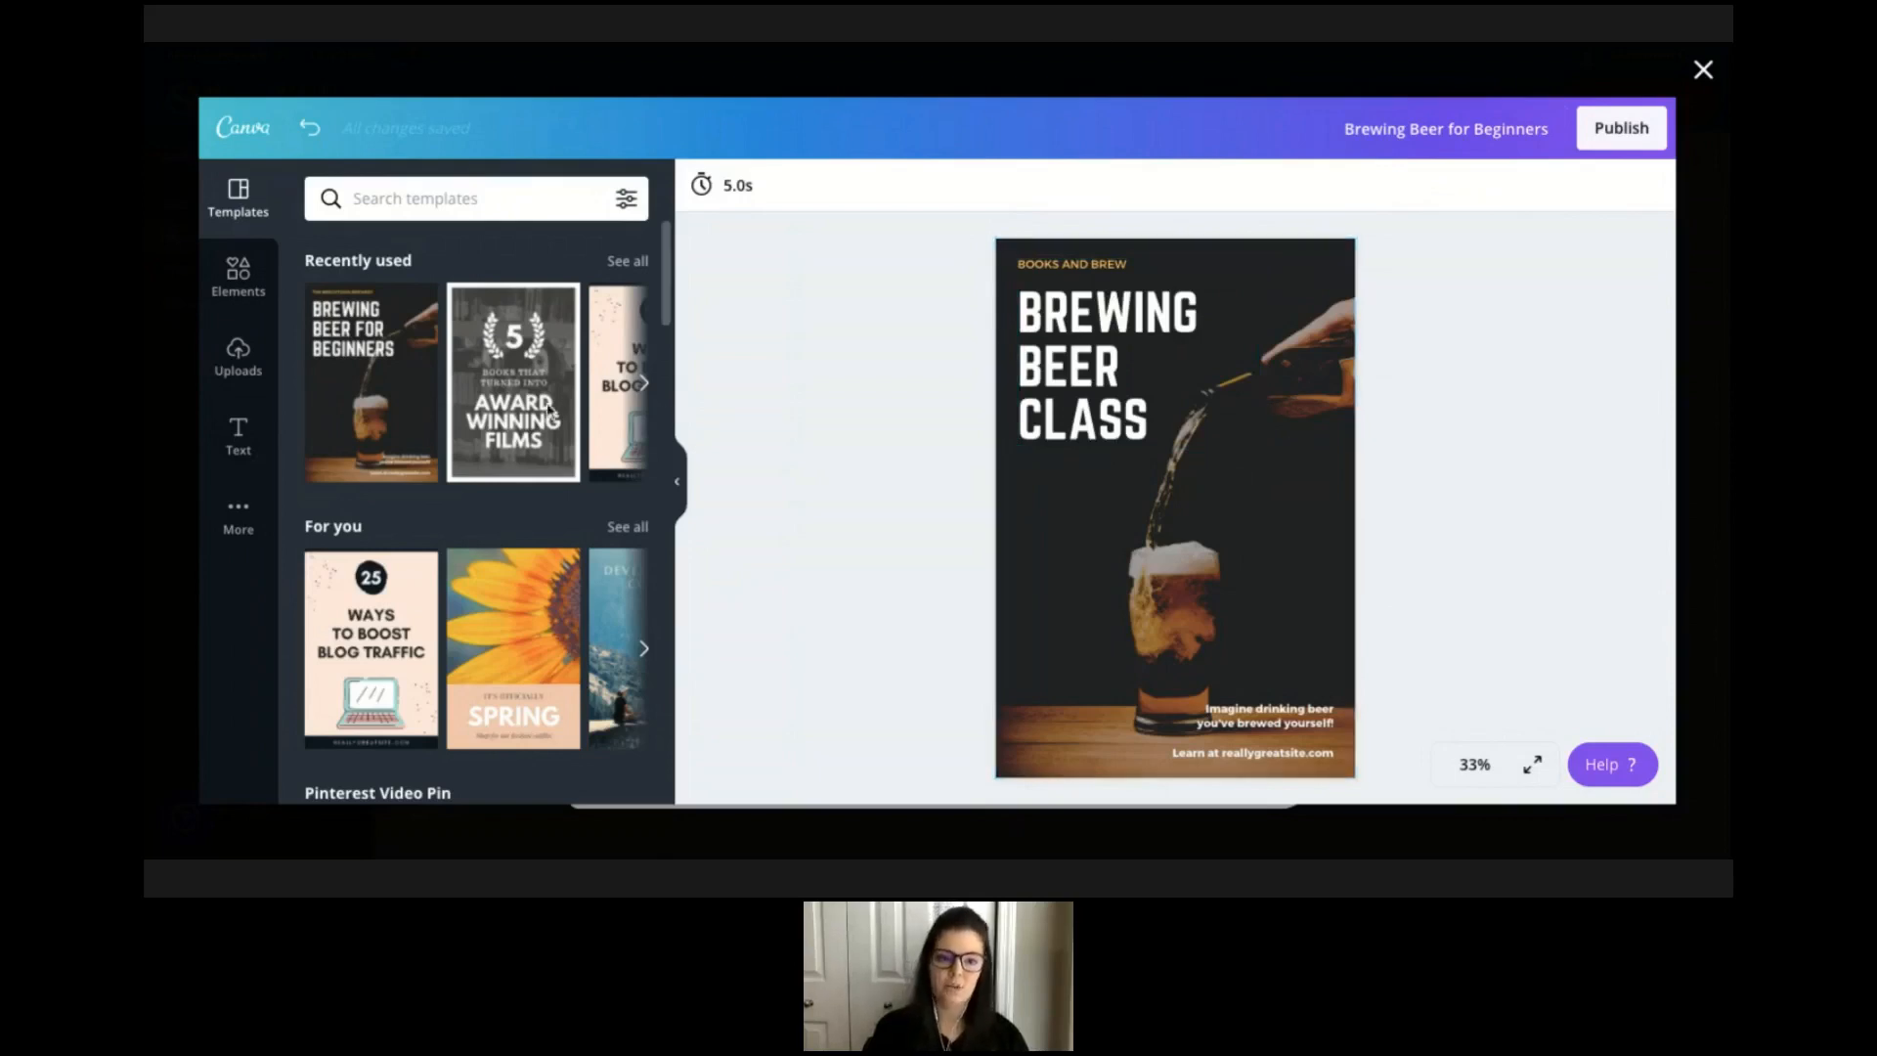
Search the elements library for books graphics.
{"action": "left_click", "coordinate": [245, 278]}
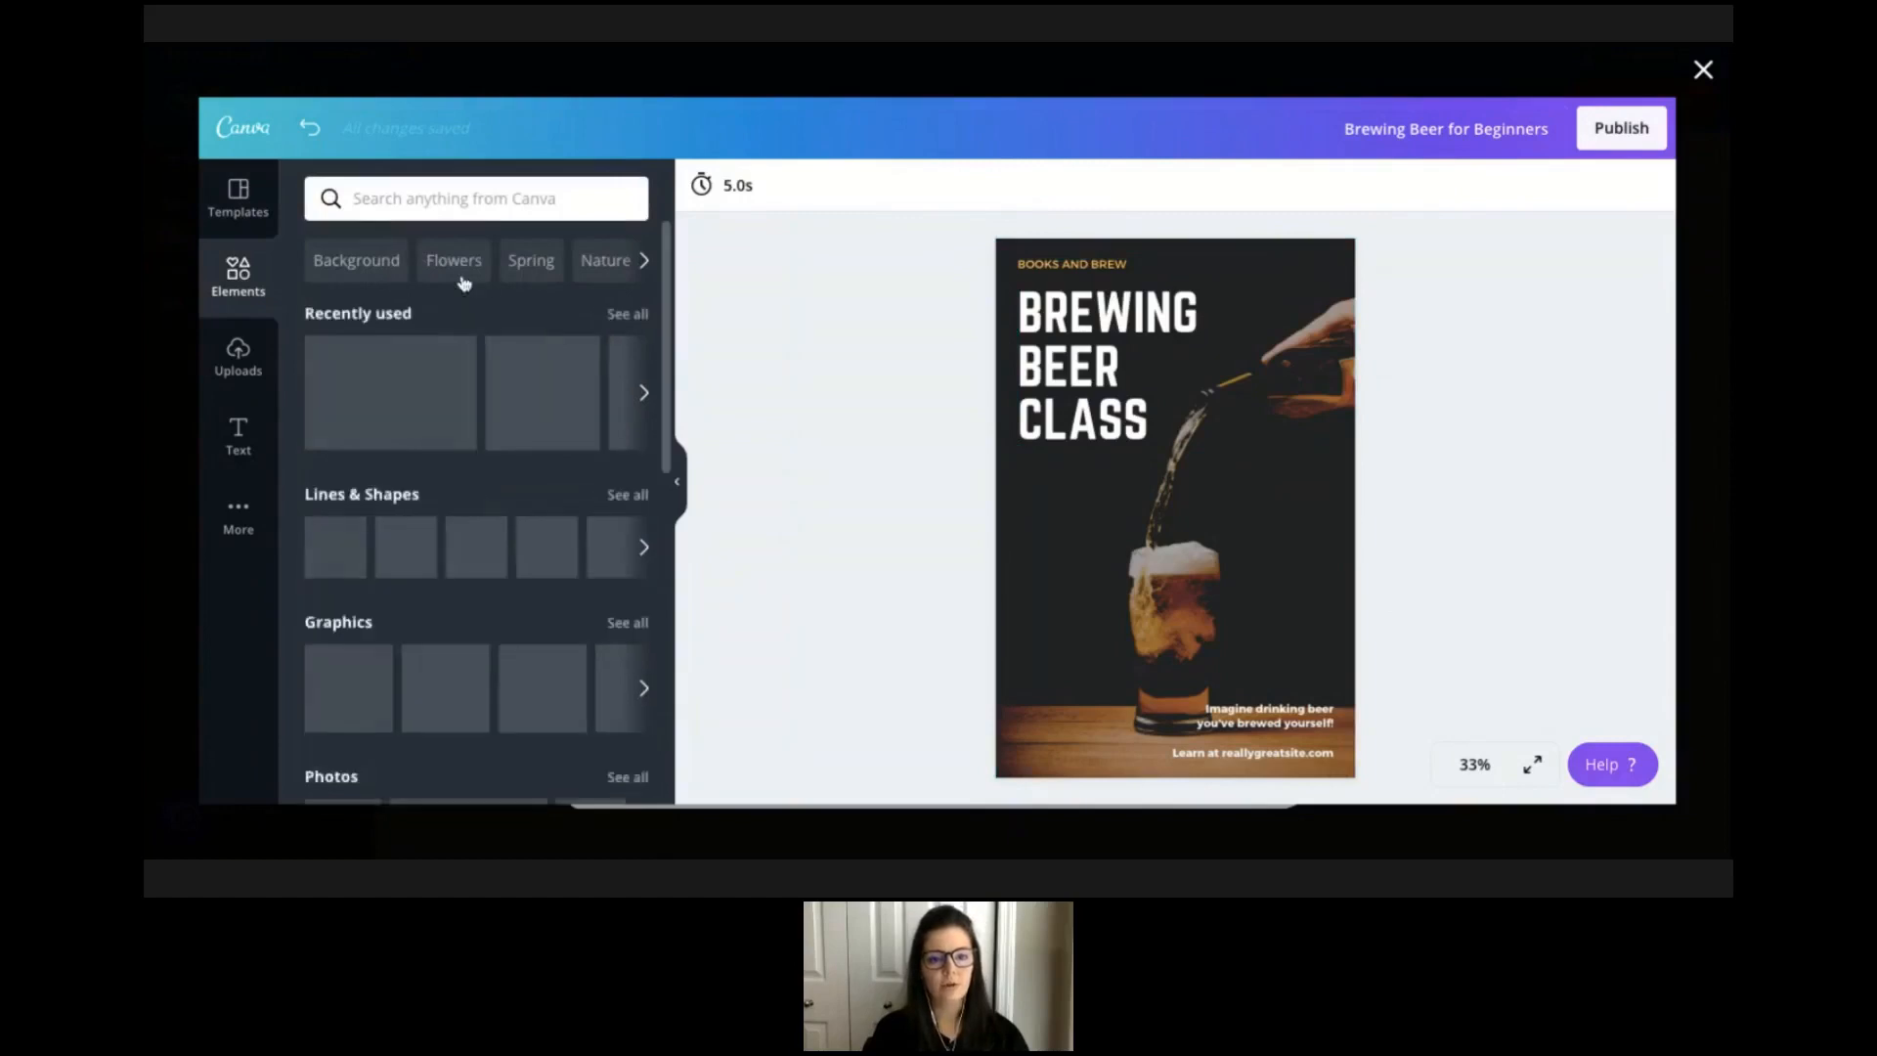
{"action": "left_click", "coordinate": [437, 197]}
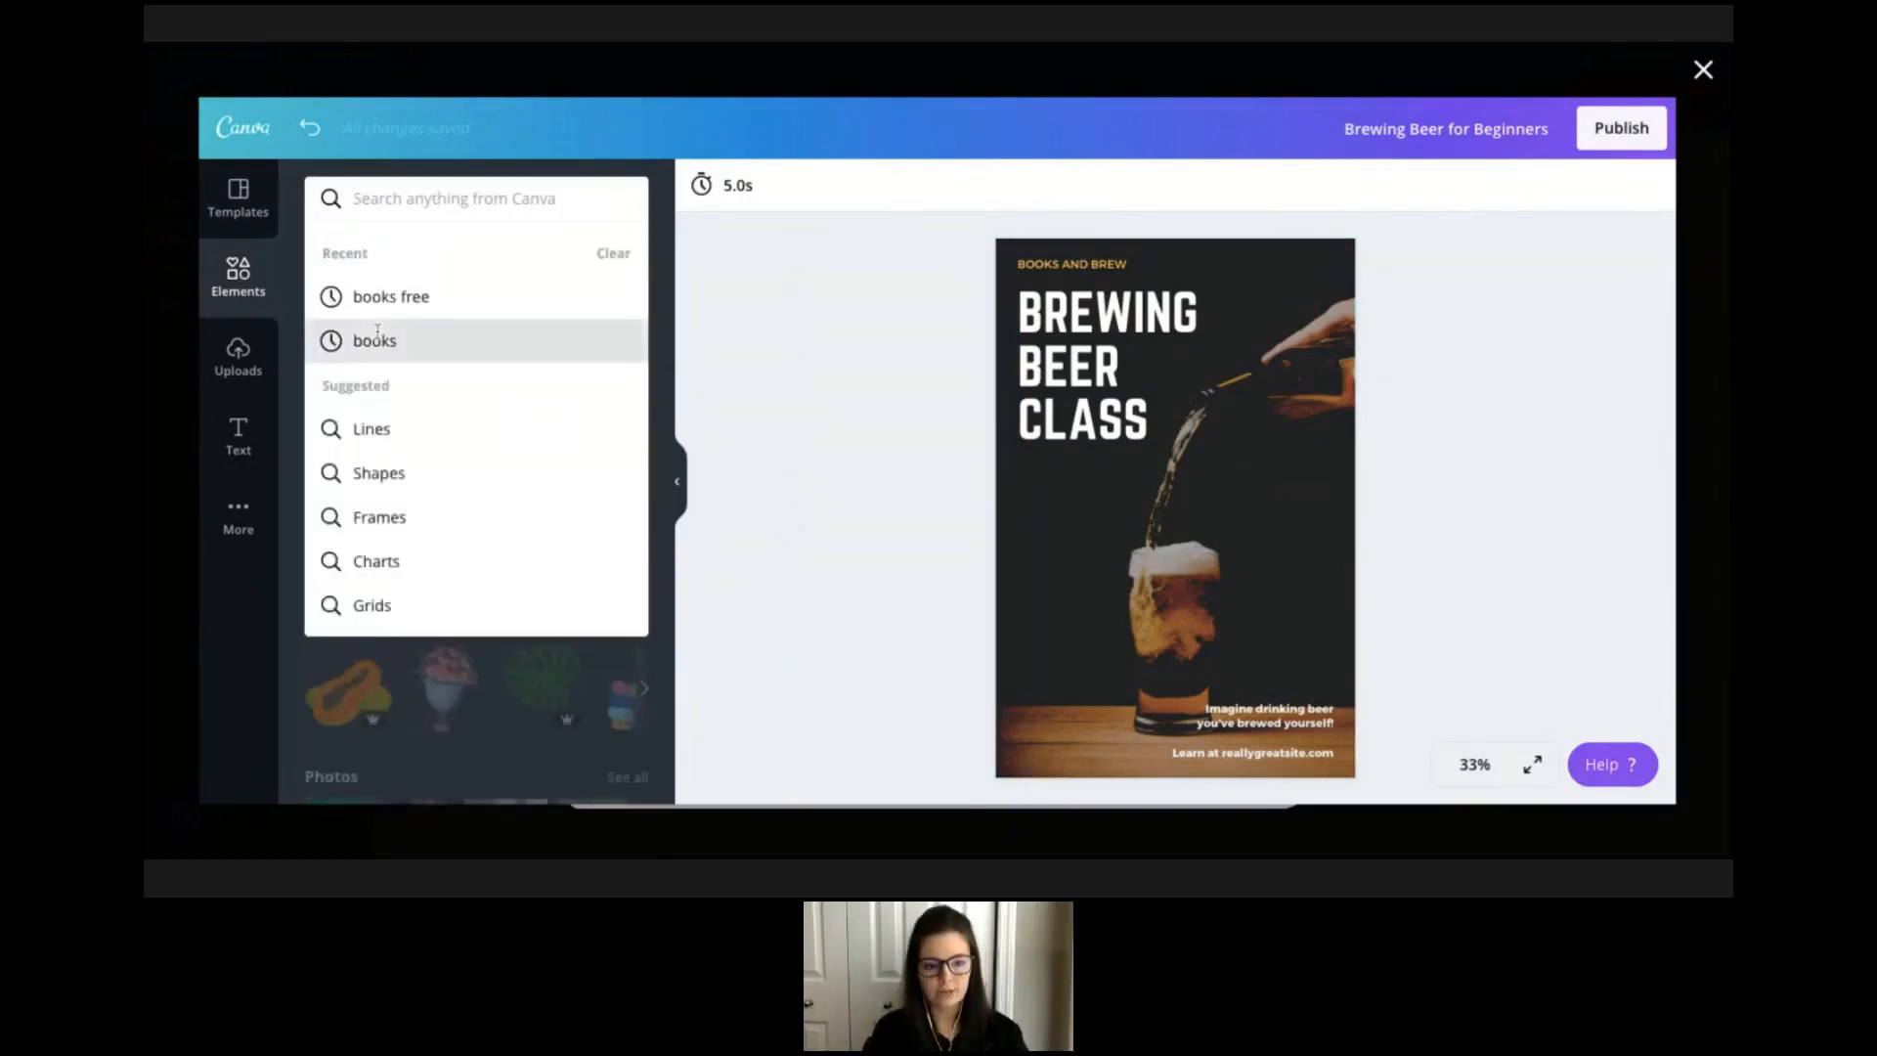
{"action": "left_click", "coordinate": [378, 332]}
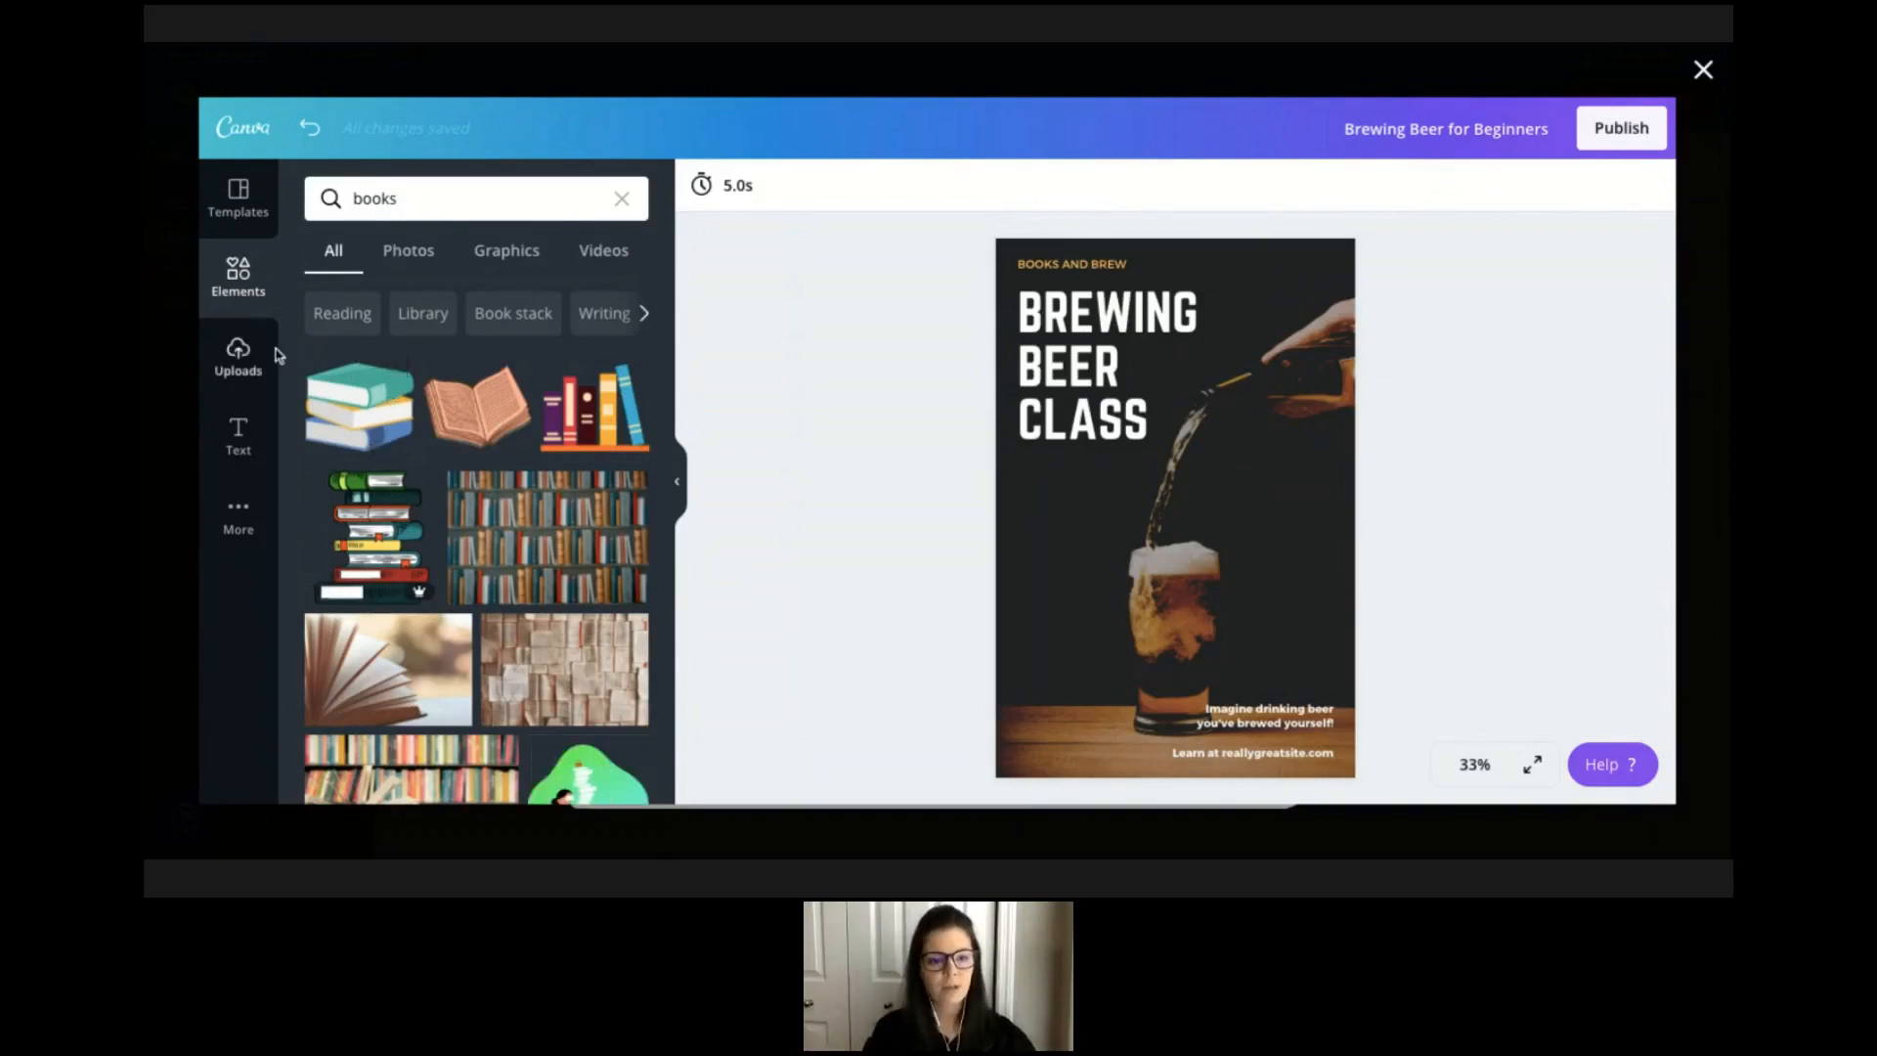
Delete the small tagline text block near the bottom of the pin.
{"action": "left_click", "coordinate": [241, 442]}
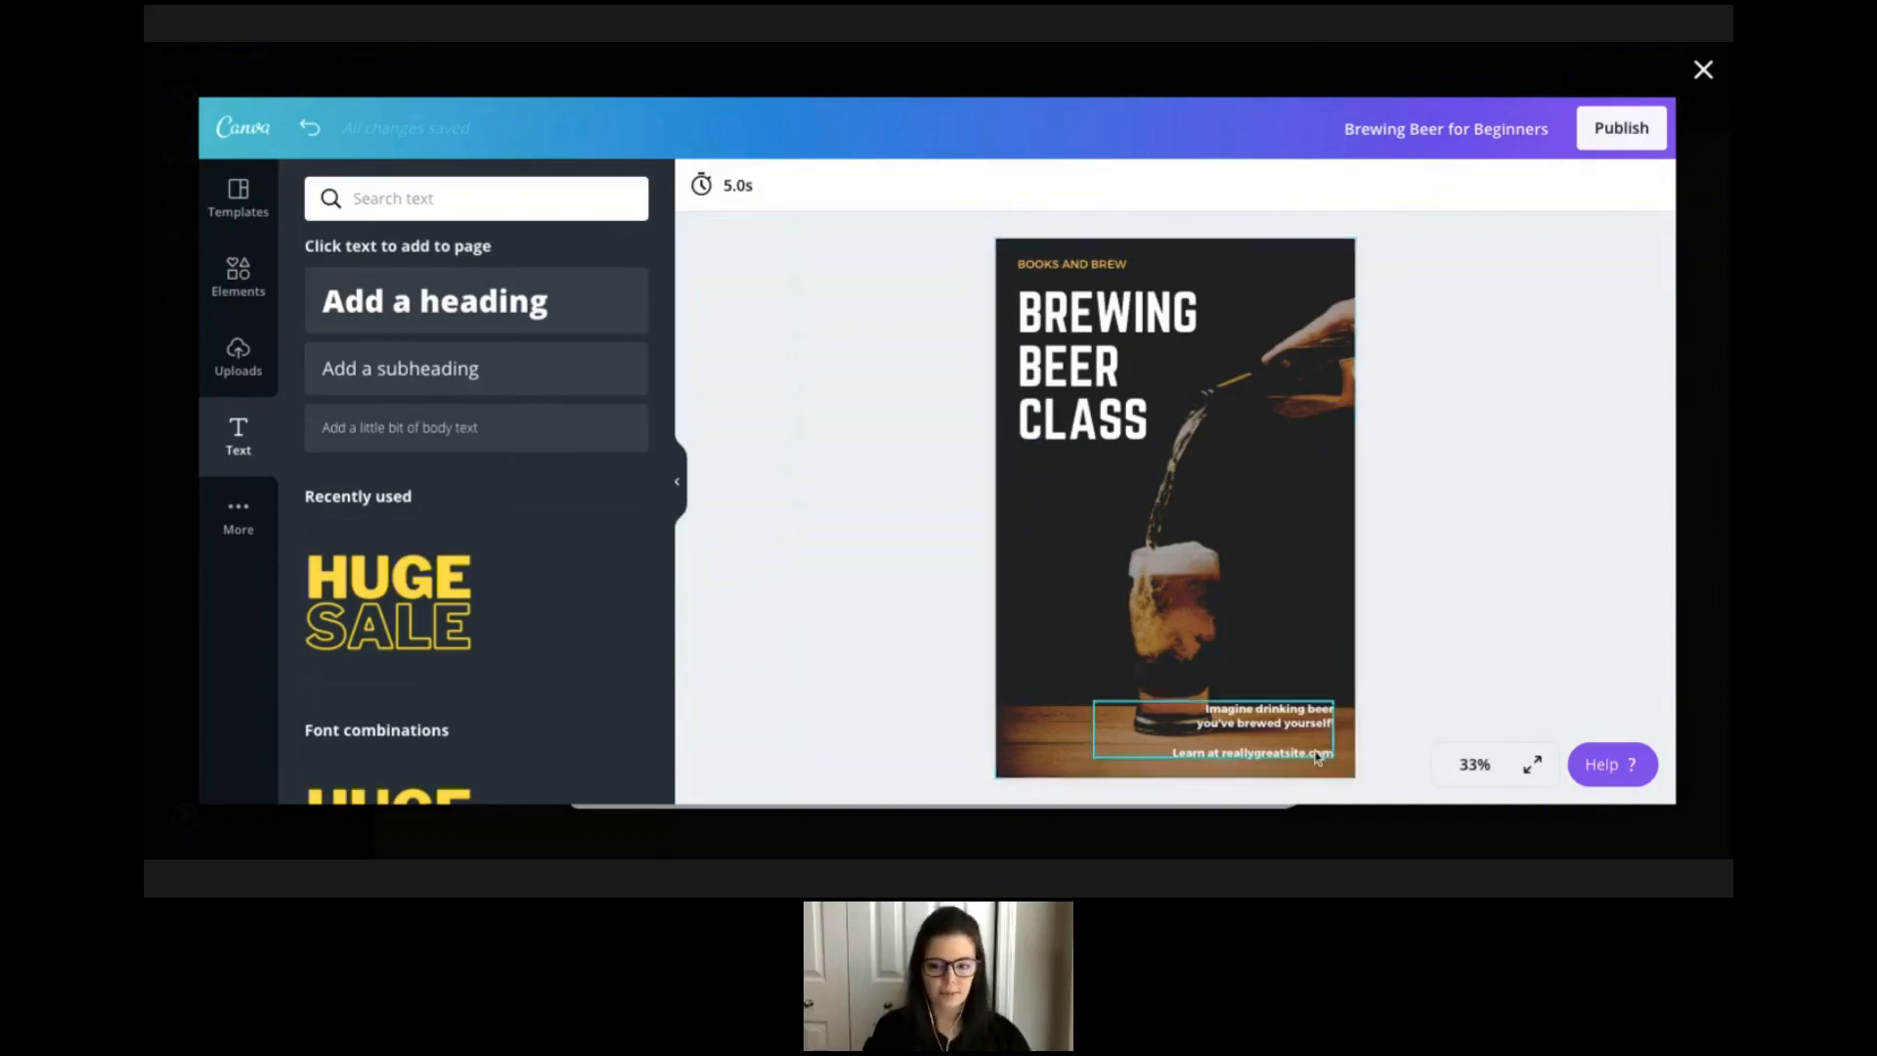
{"action": "left_click", "coordinate": [1309, 728]}
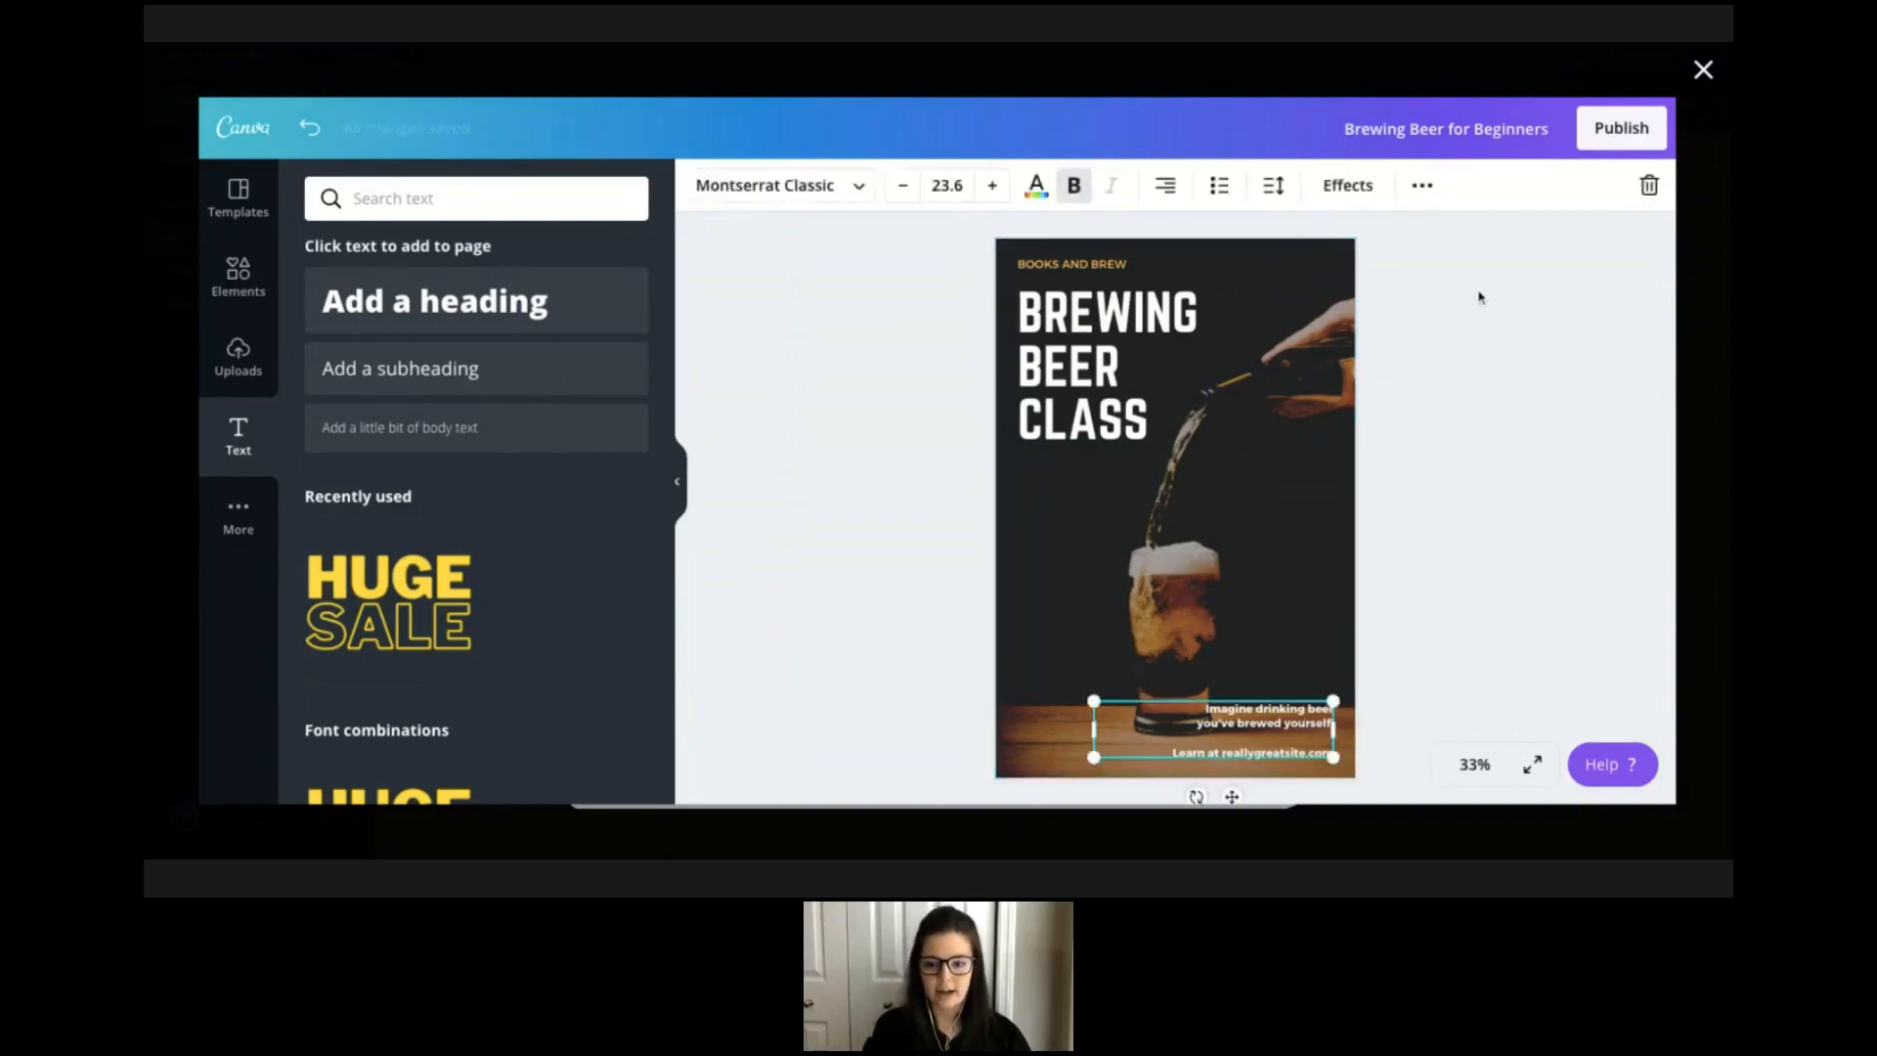
{"action": "double_click", "coordinate": [1327, 728]}
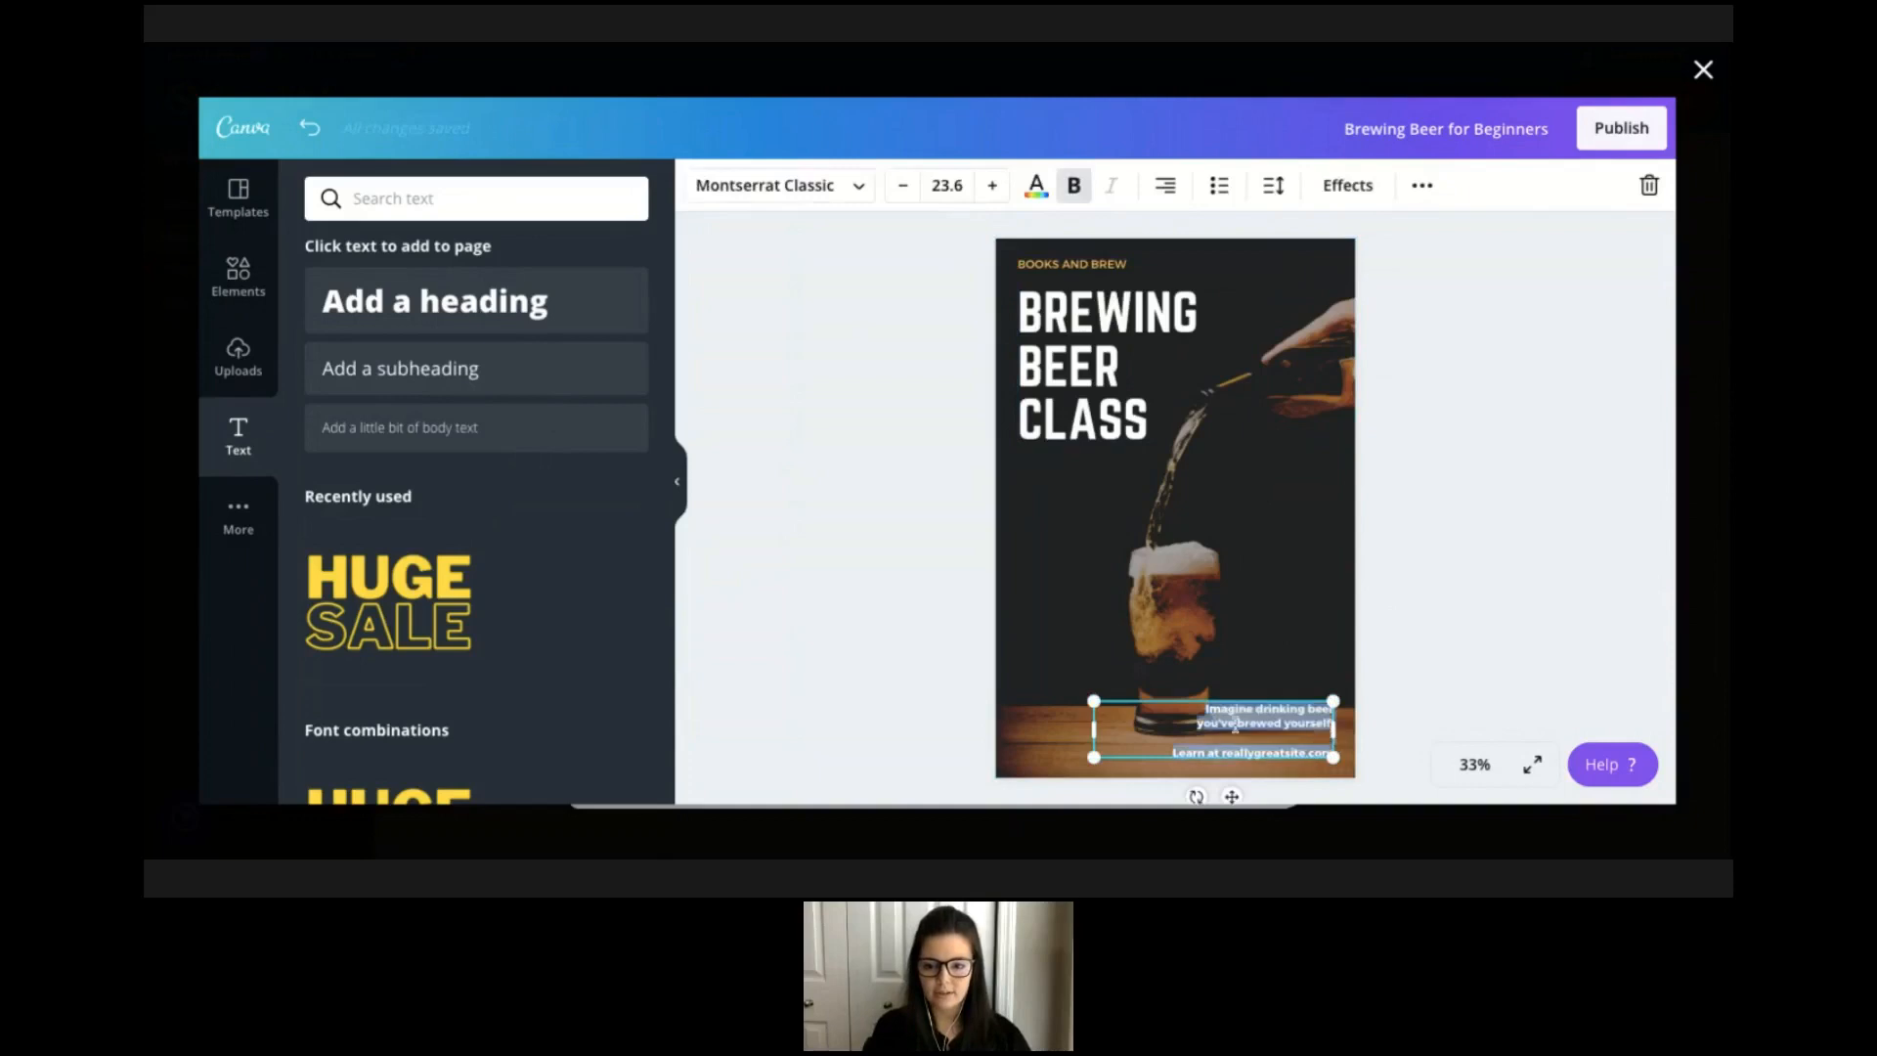
{"action": "key", "text": "Delete"}
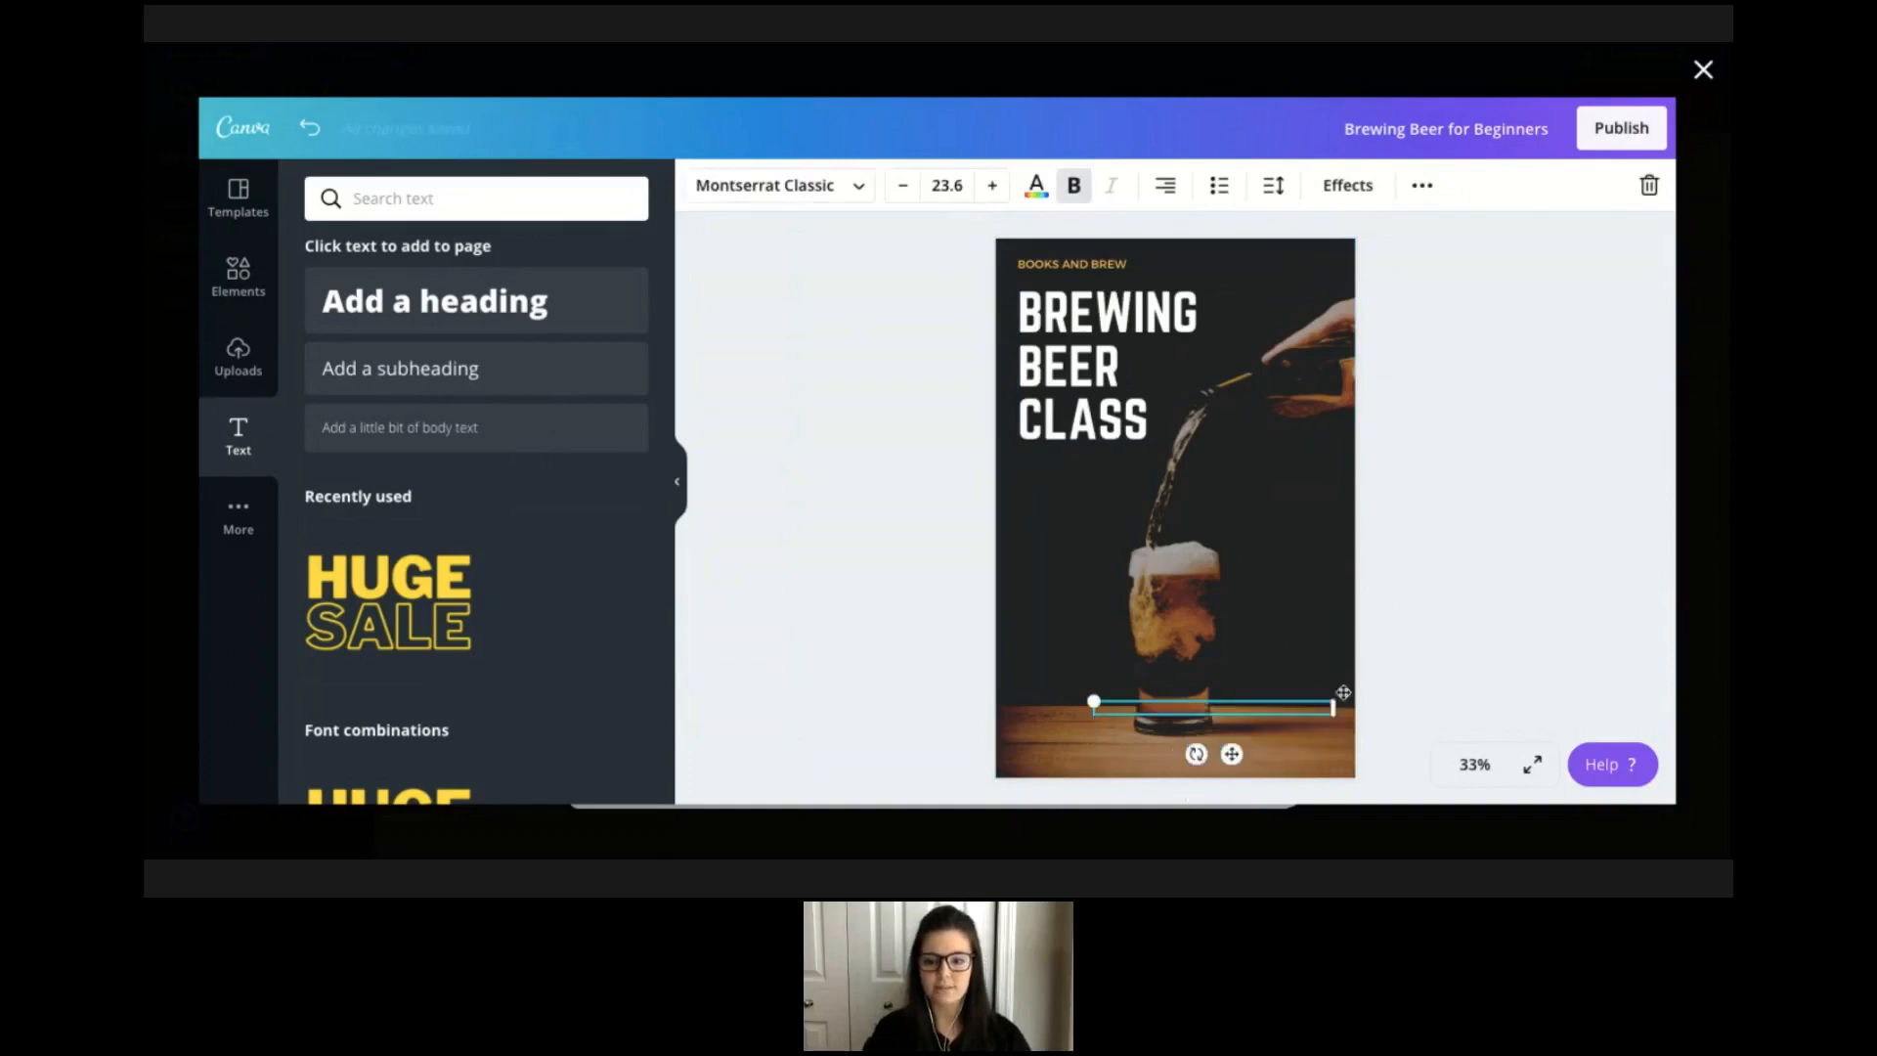
{"action": "left_click", "coordinate": [1405, 668]}
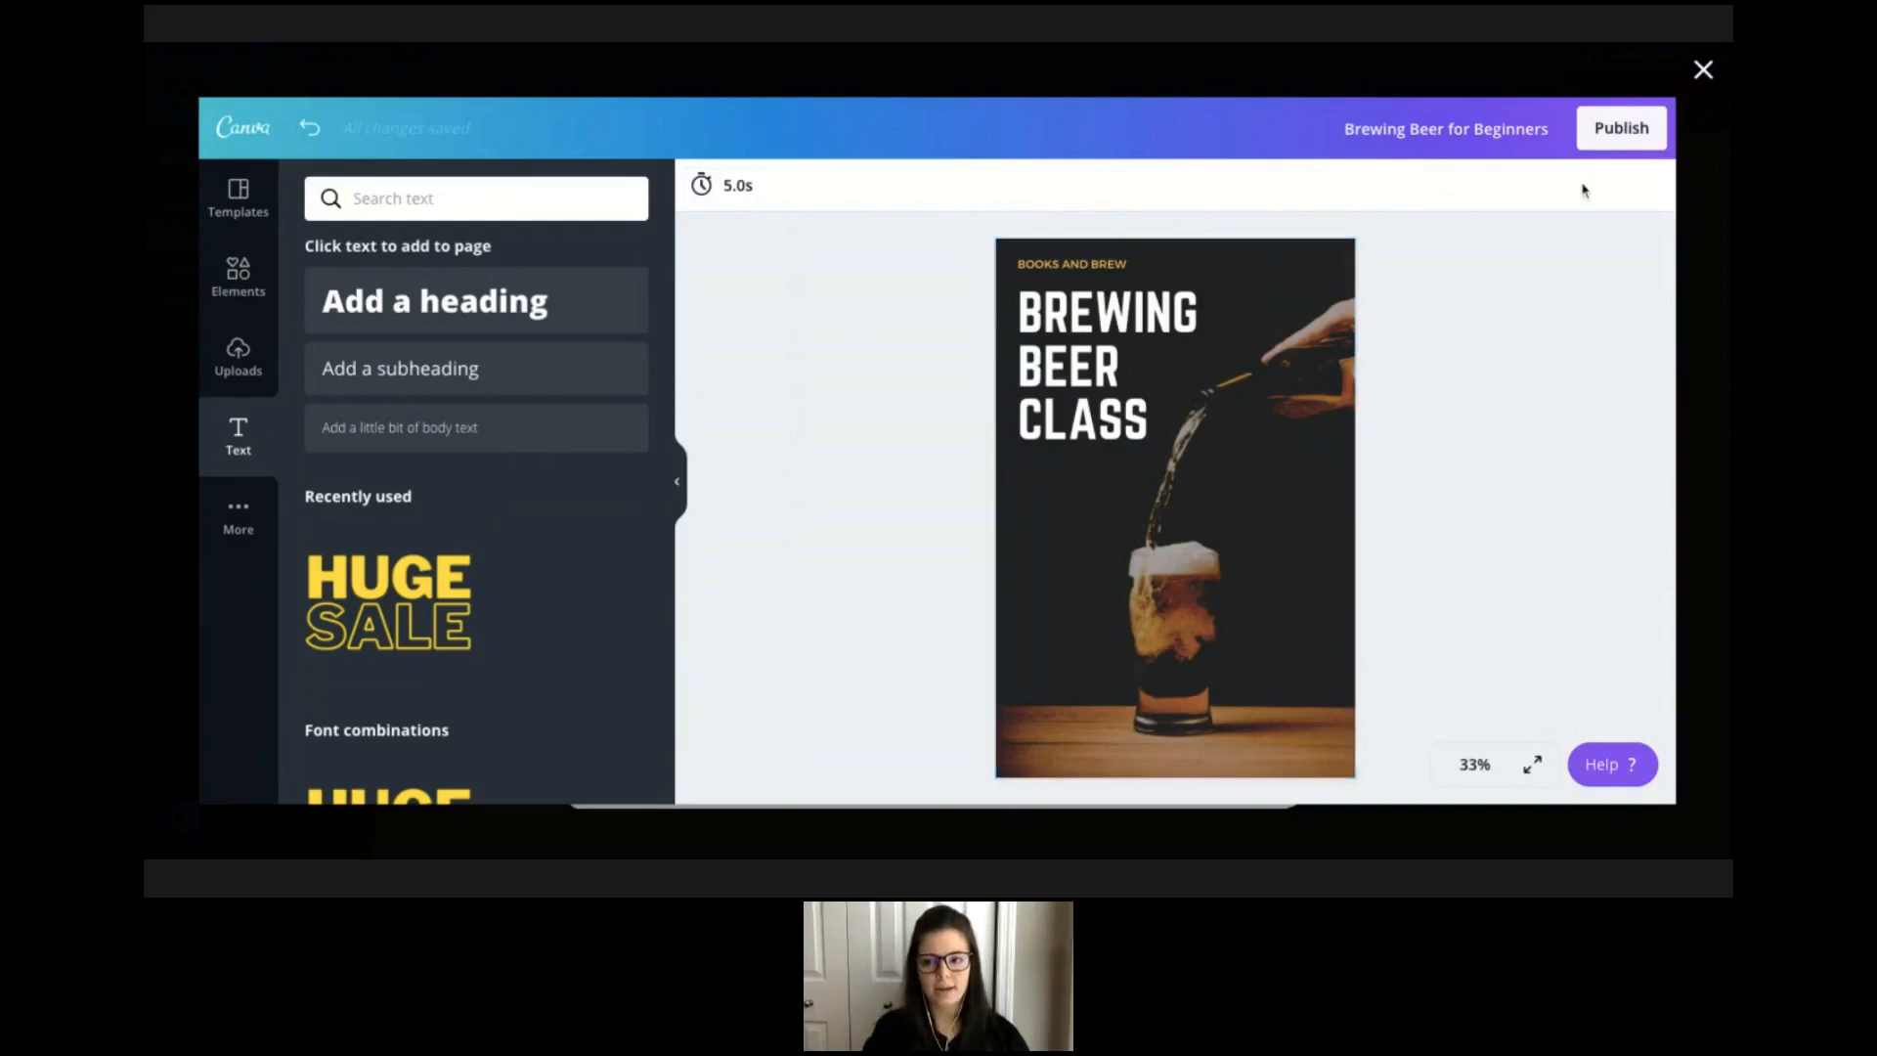
Add a body text box reading Click to learn more.
{"action": "left_click", "coordinate": [1291, 765]}
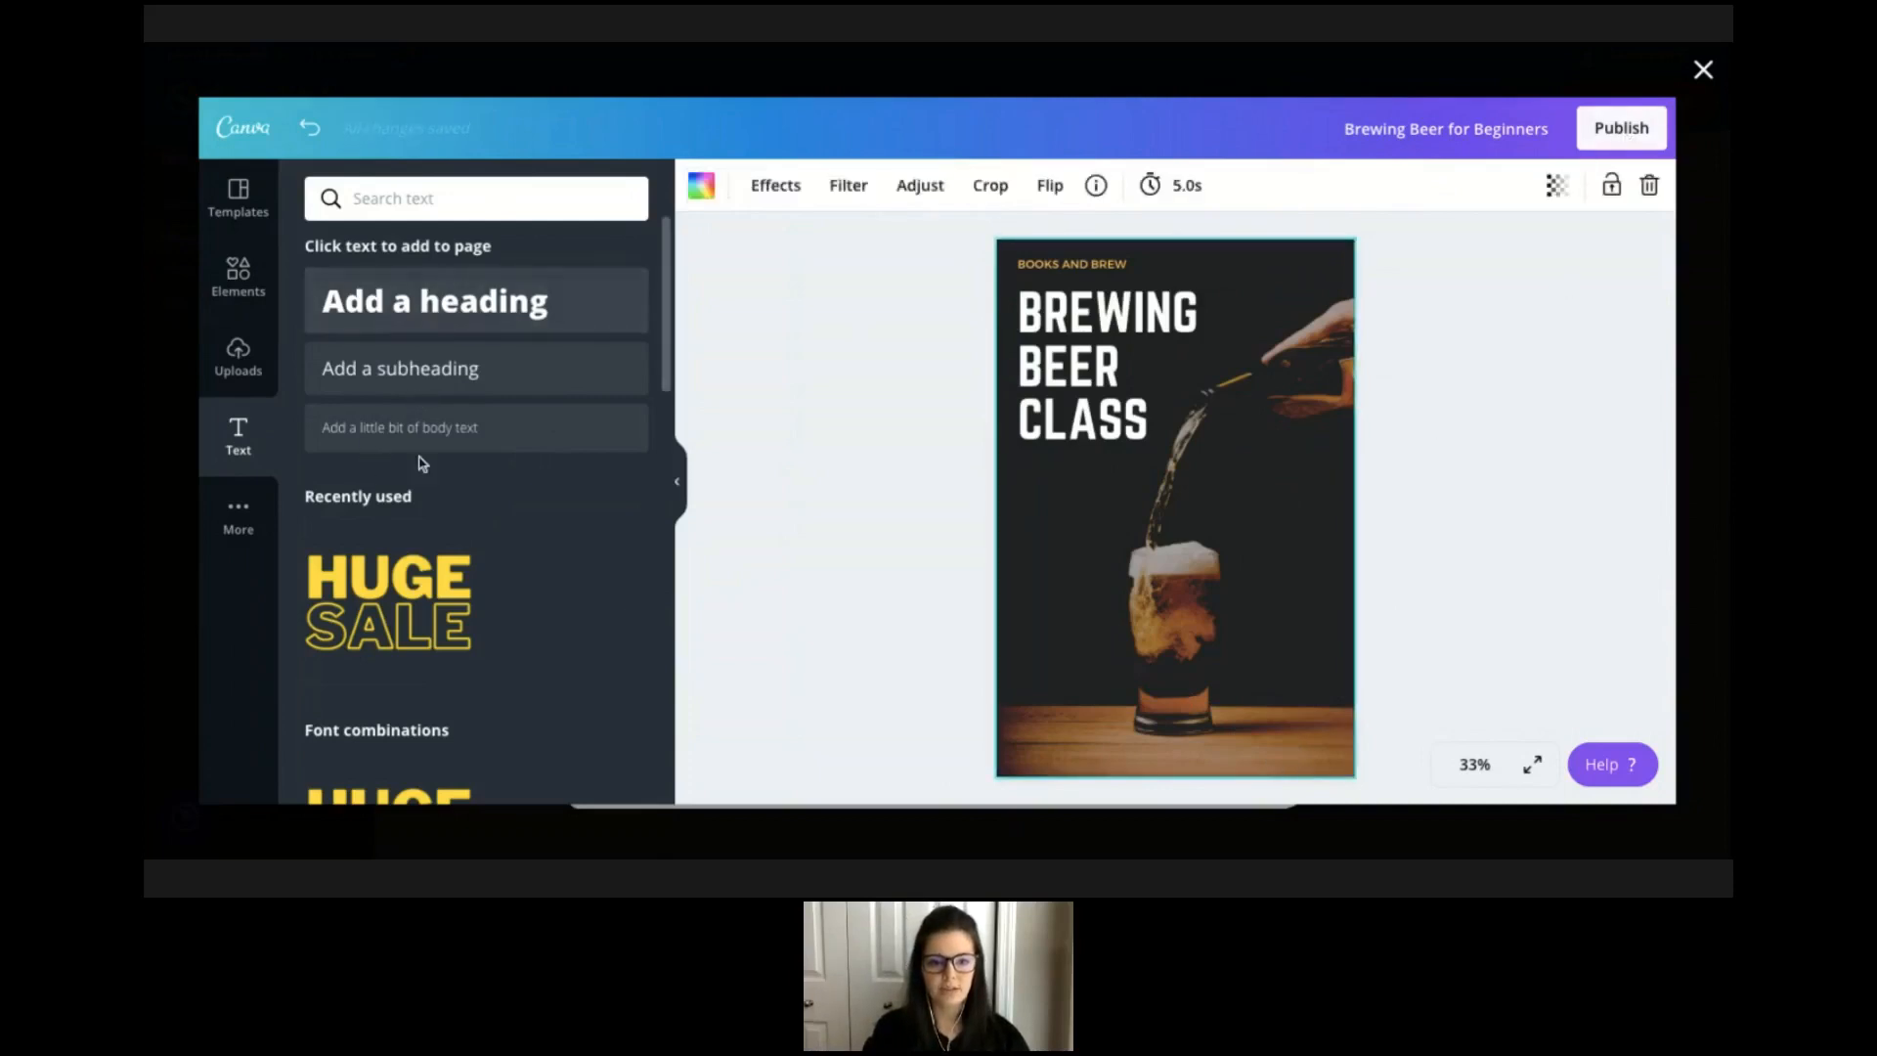
{"action": "left_click", "coordinate": [414, 424]}
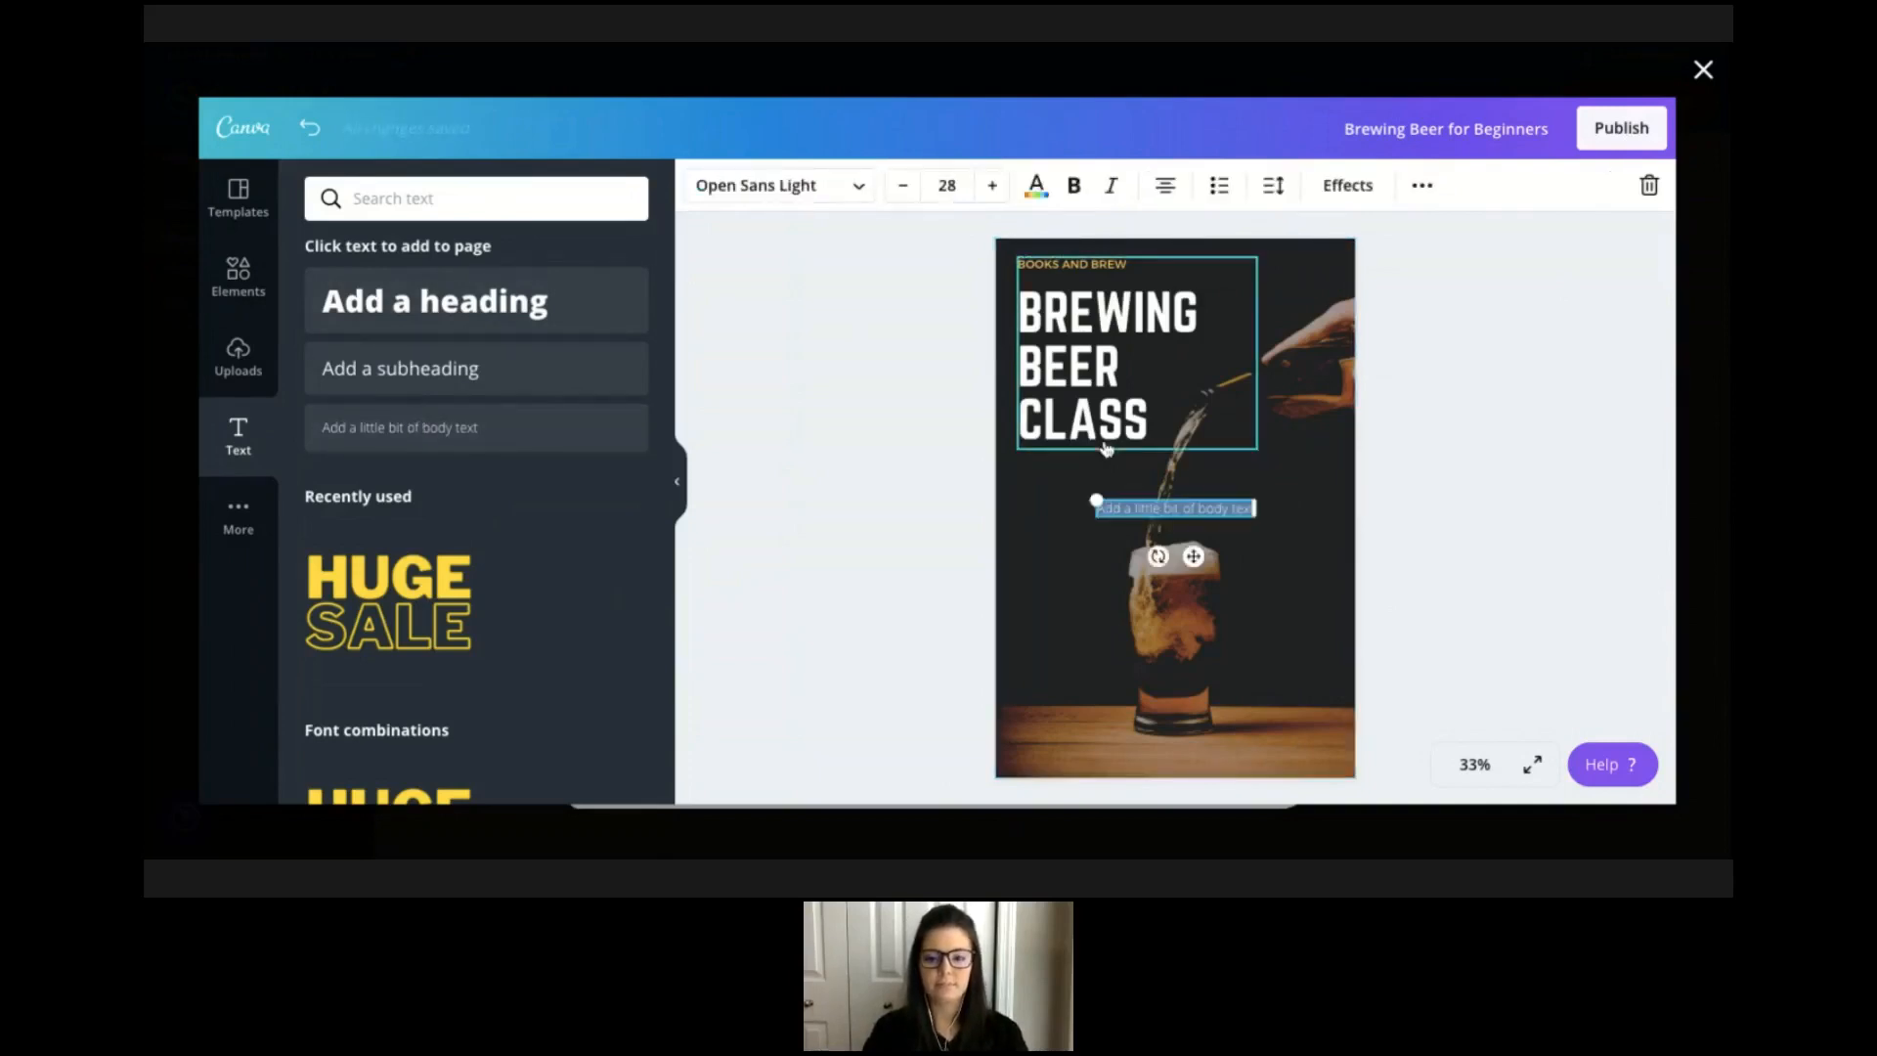
{"action": "type", "text": "Click to learn more"}
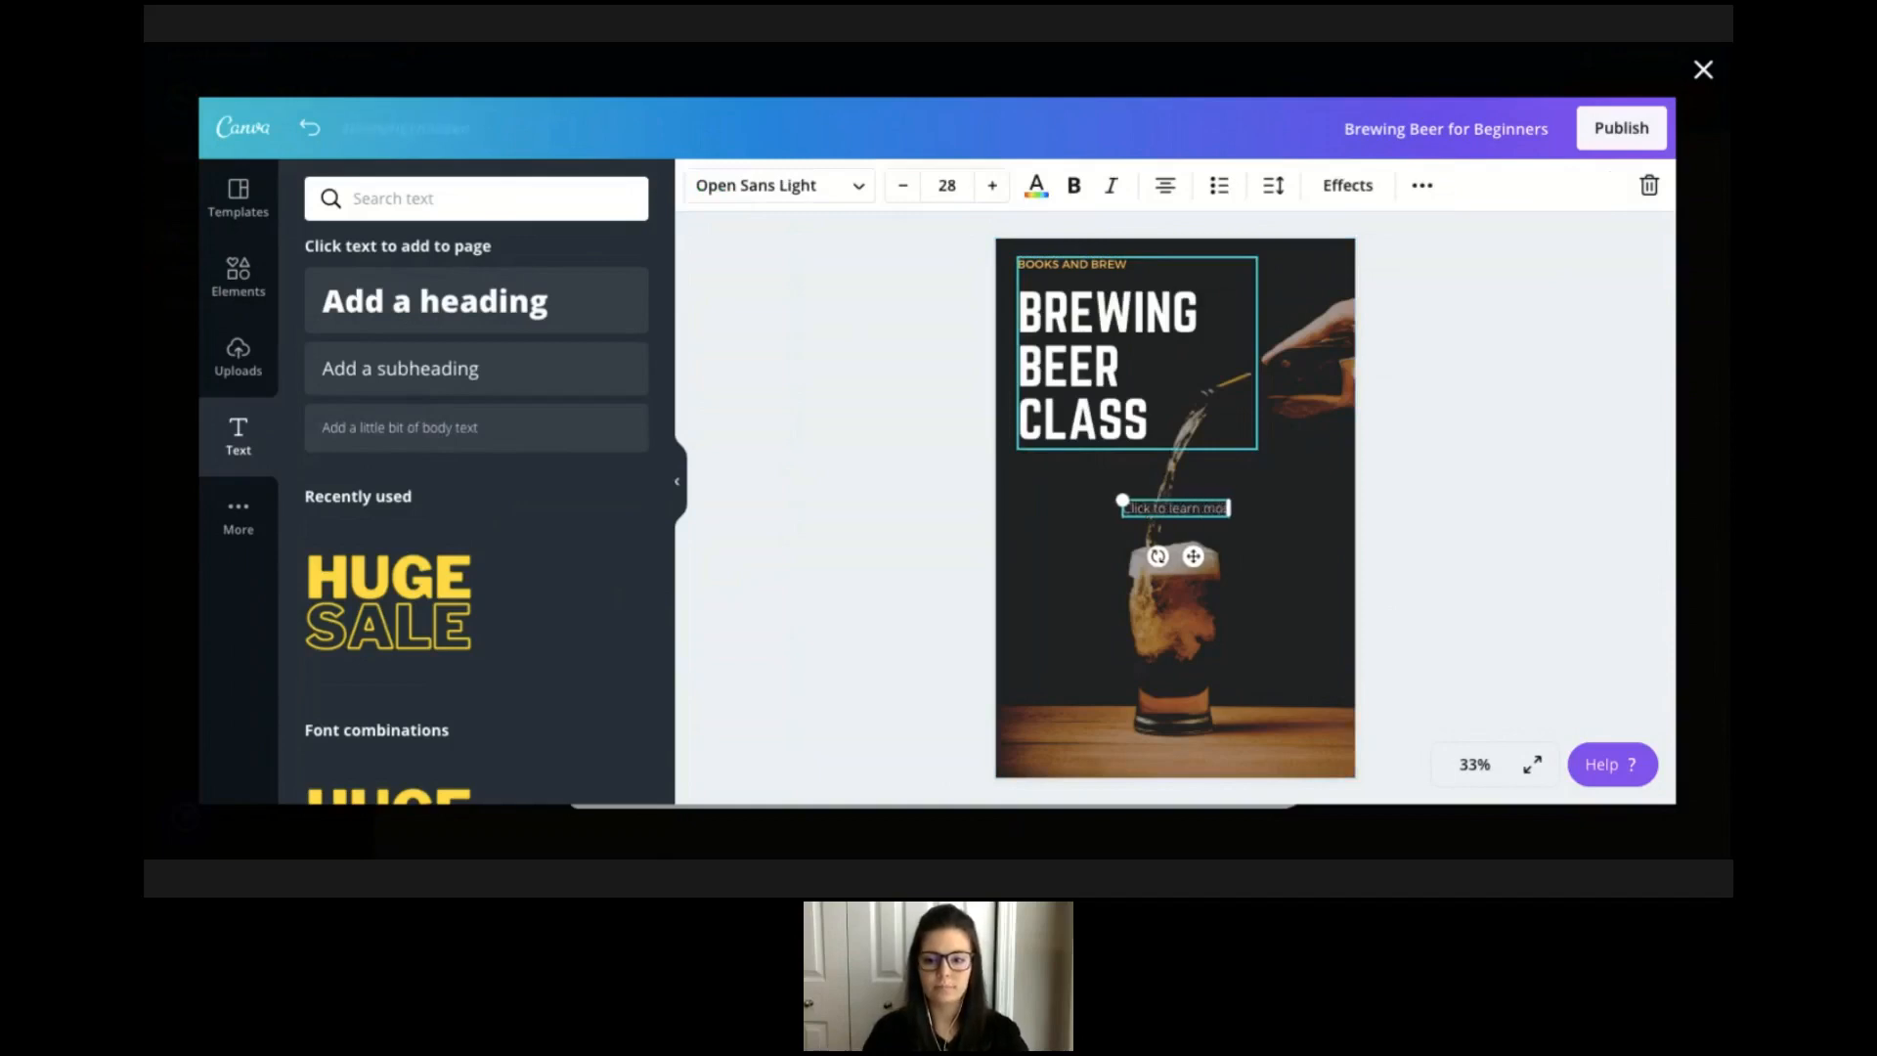
Make the Click to learn more text bold and enlarge it to size 36.
{"action": "double_click", "coordinate": [1221, 506]}
{"action": "left_click", "coordinate": [1224, 506]}
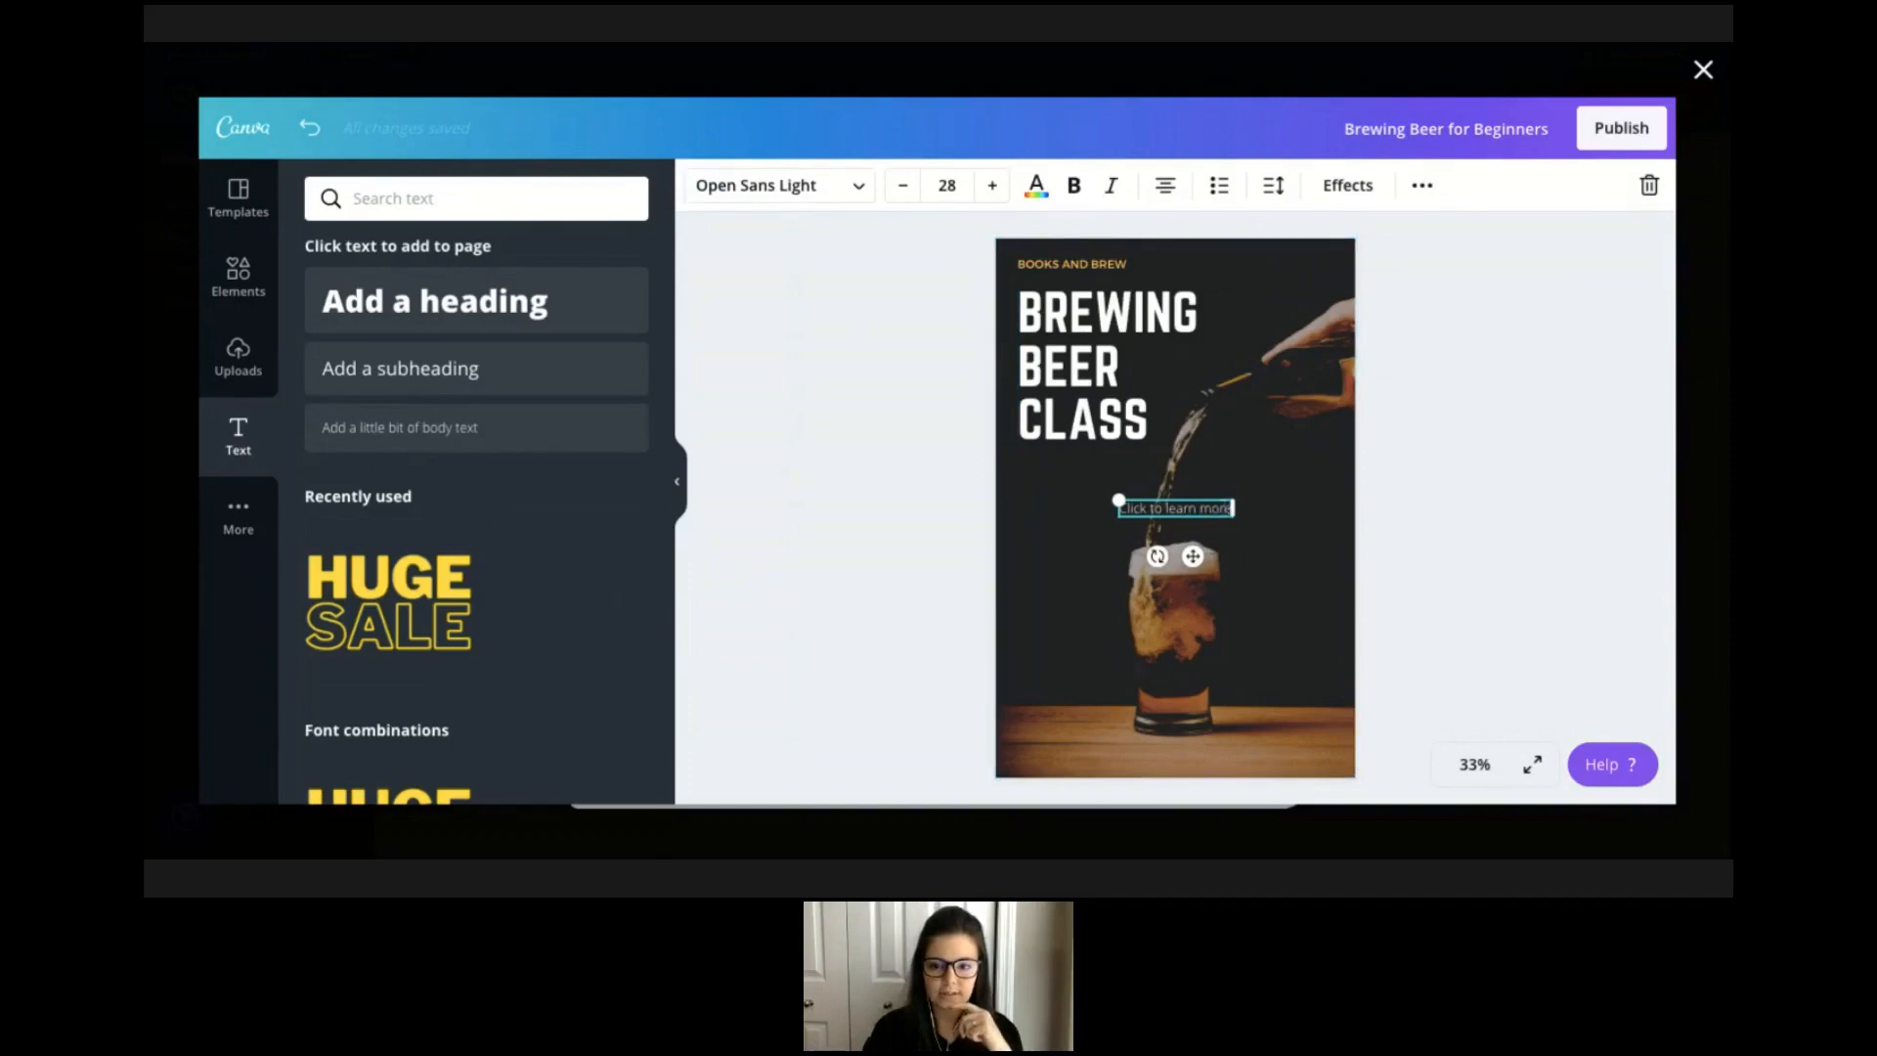
{"action": "left_click_drag", "start_coordinate": [1232, 509], "coordinate": [1246, 509]}
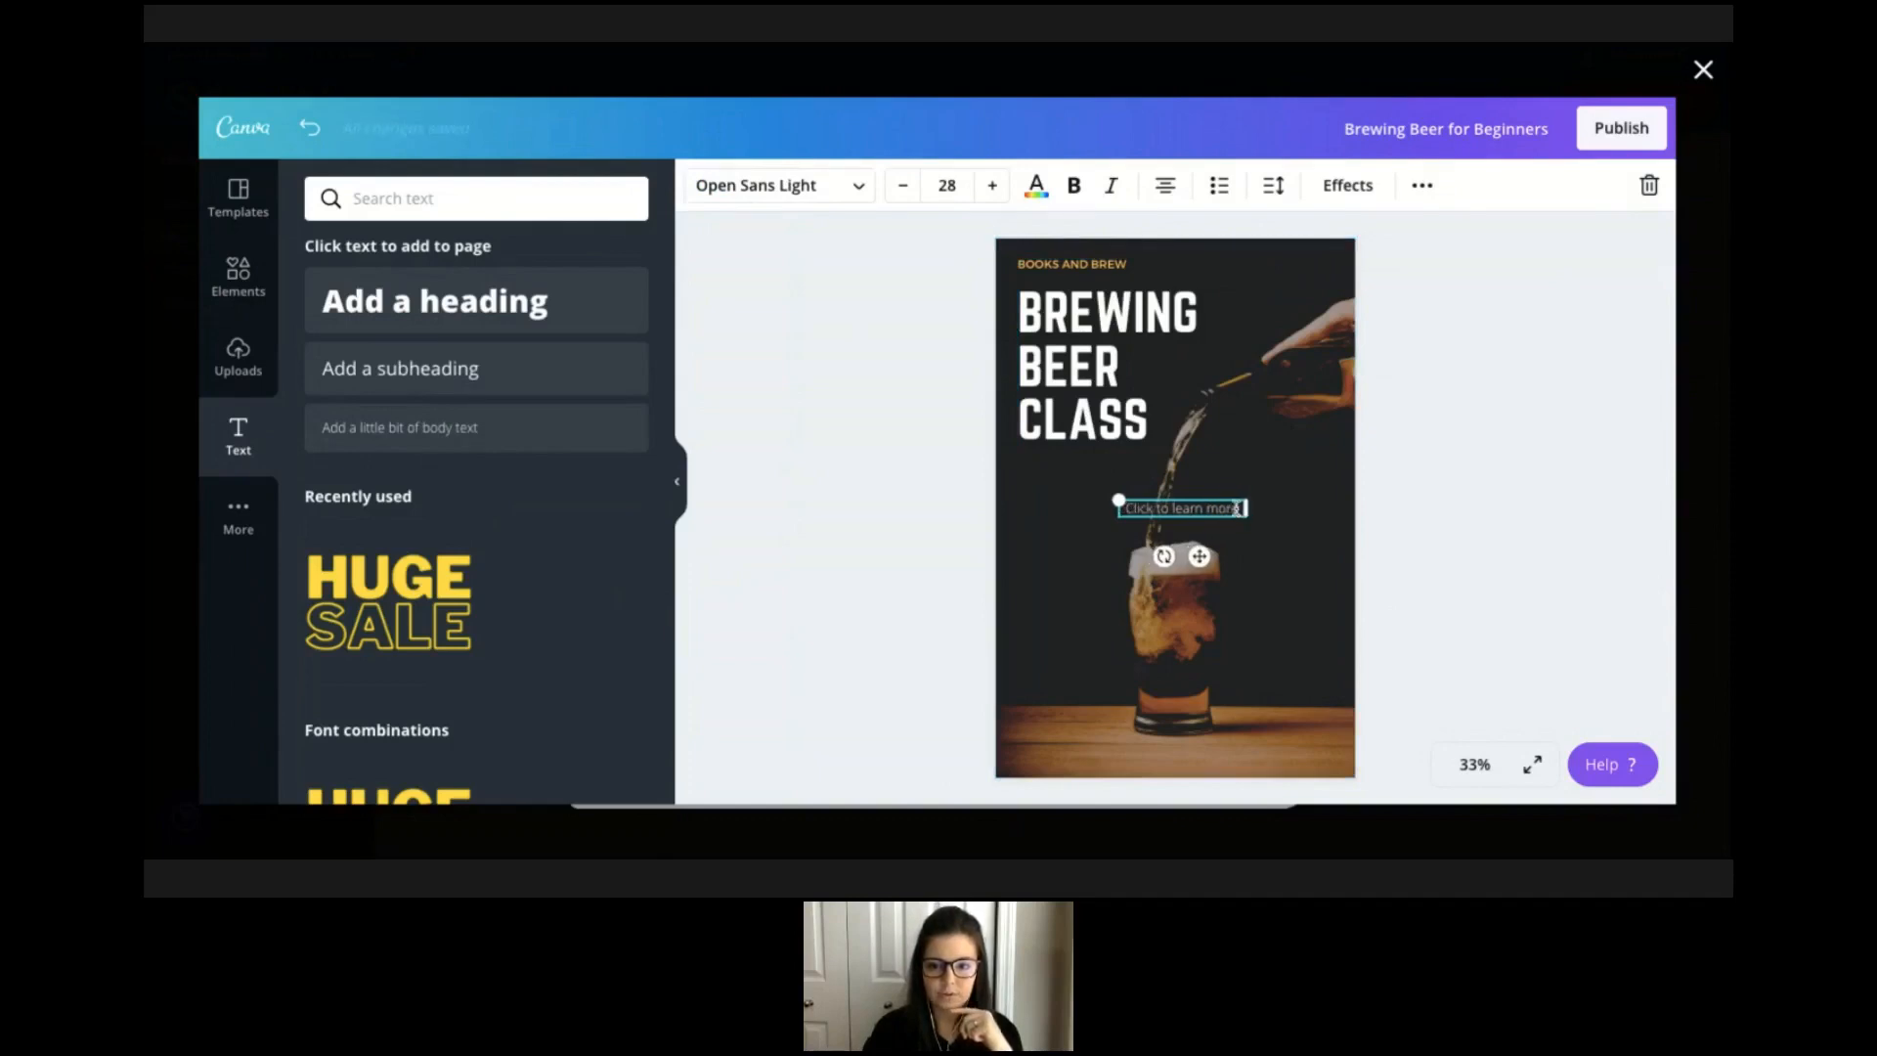
{"action": "triple_click", "coordinate": [1238, 508]}
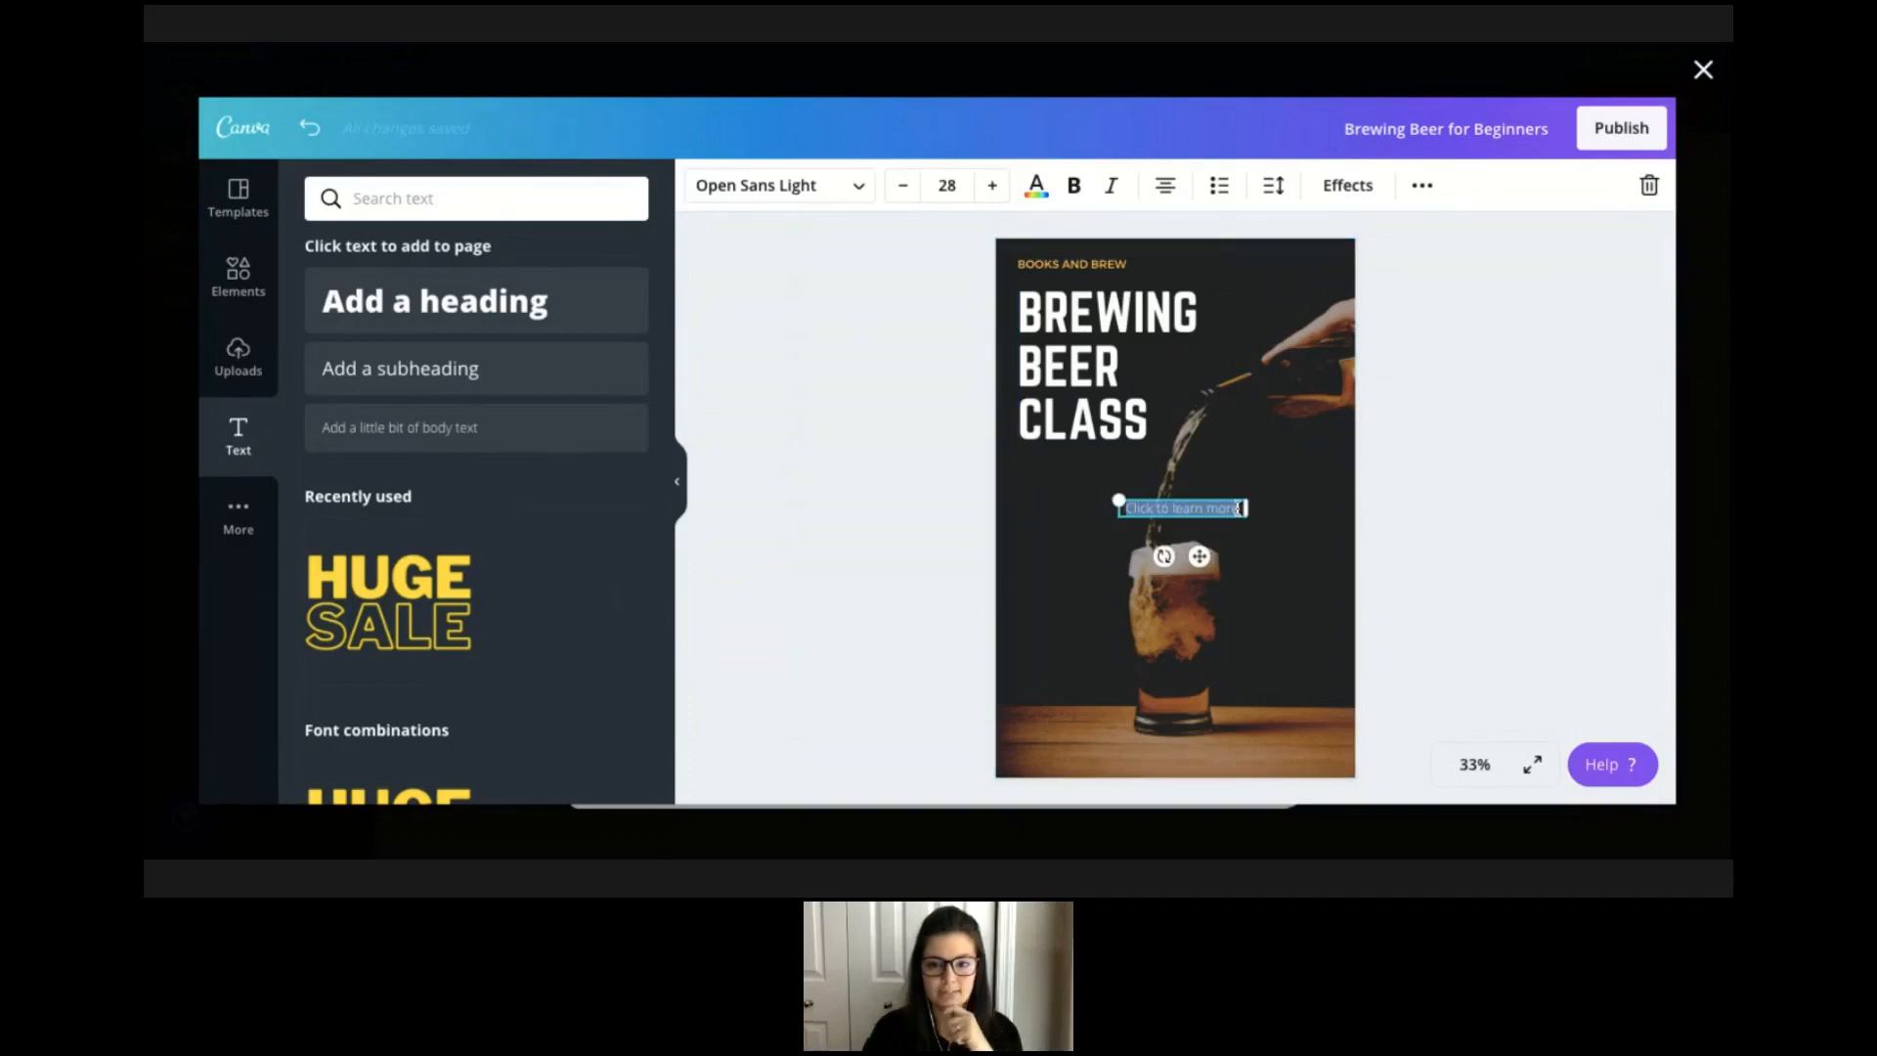
{"action": "left_click", "coordinate": [1076, 185]}
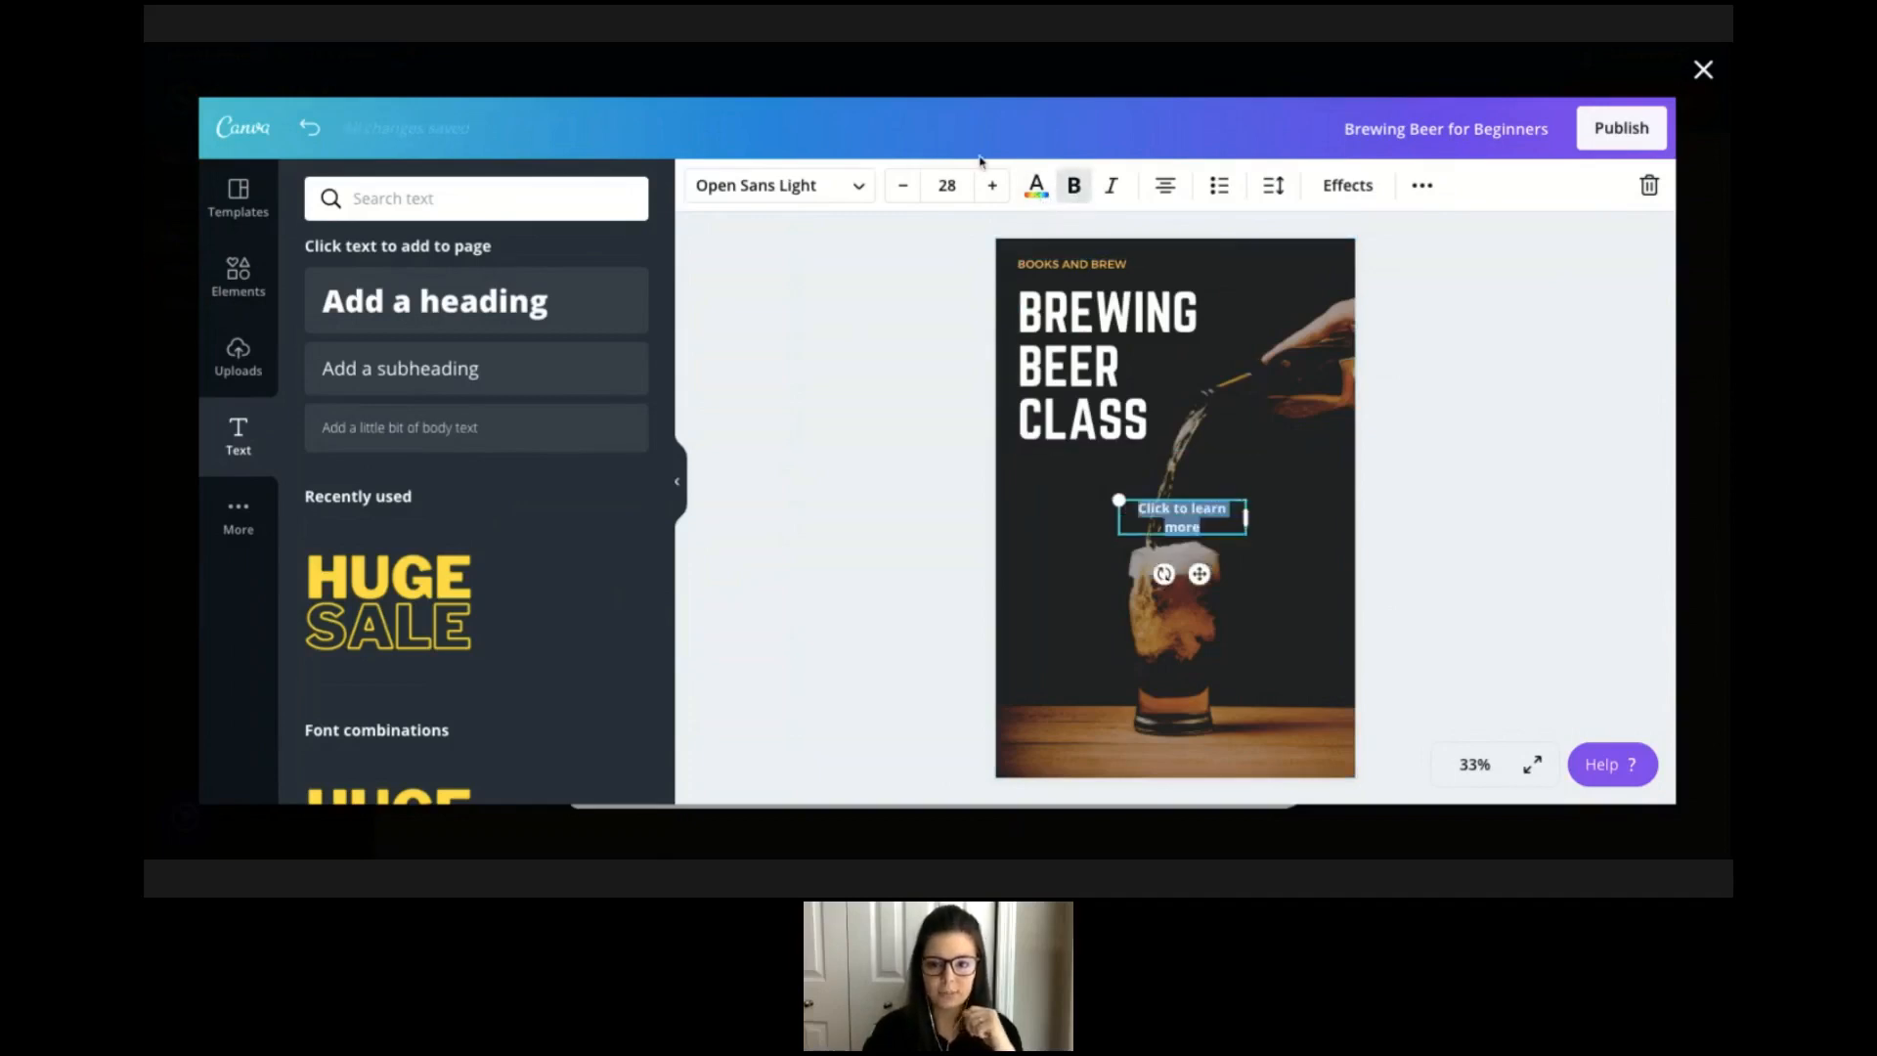
{"action": "left_click", "coordinate": [992, 185]}
{"action": "left_click", "coordinate": [992, 185]}
{"action": "left_click", "coordinate": [992, 186]}
{"action": "left_click", "coordinate": [992, 186]}
{"action": "left_click", "coordinate": [992, 186]}
{"action": "left_click", "coordinate": [992, 186]}
{"action": "left_click", "coordinate": [993, 185]}
{"action": "left_click", "coordinate": [993, 185]}
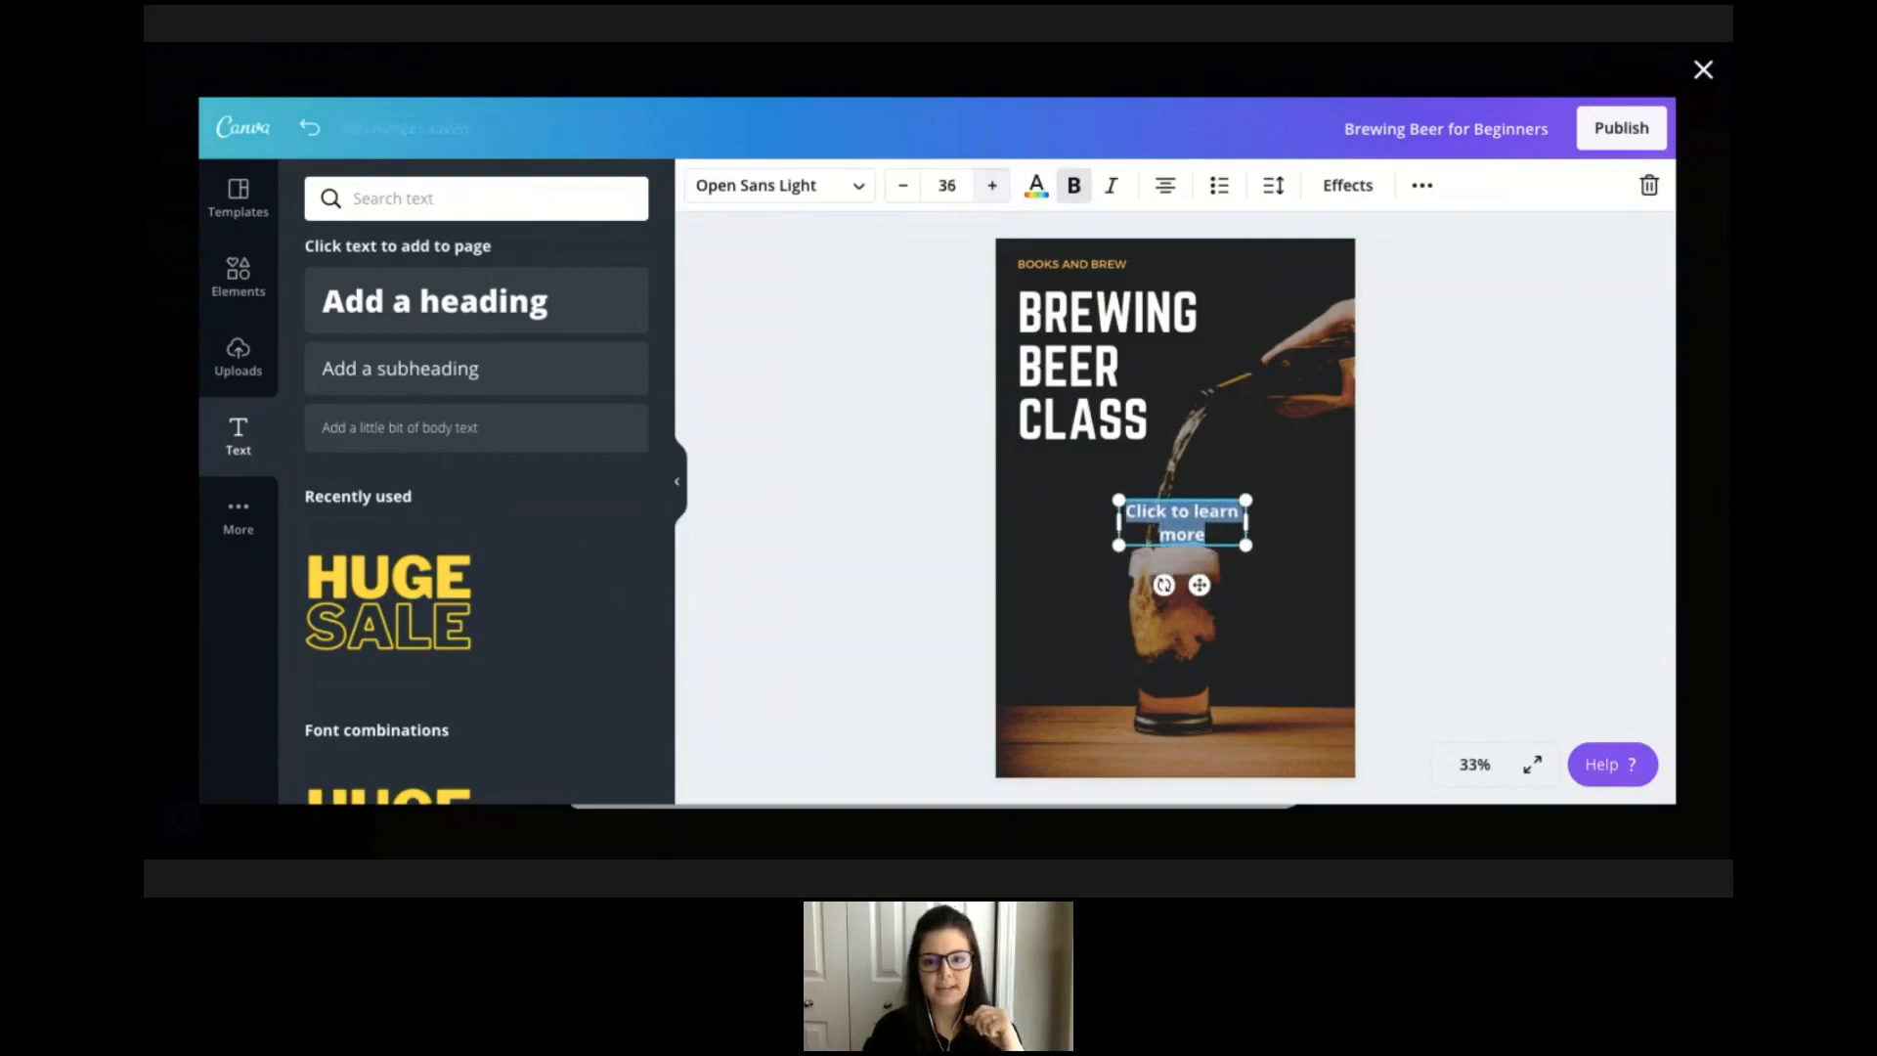
Move the Click to learn more text to the lower right of the pin, just above the table.
{"action": "left_click", "coordinate": [1290, 537]}
{"action": "left_click", "coordinate": [1206, 519]}
{"action": "left_click_drag", "start_coordinate": [1206, 519], "coordinate": [1302, 673]}
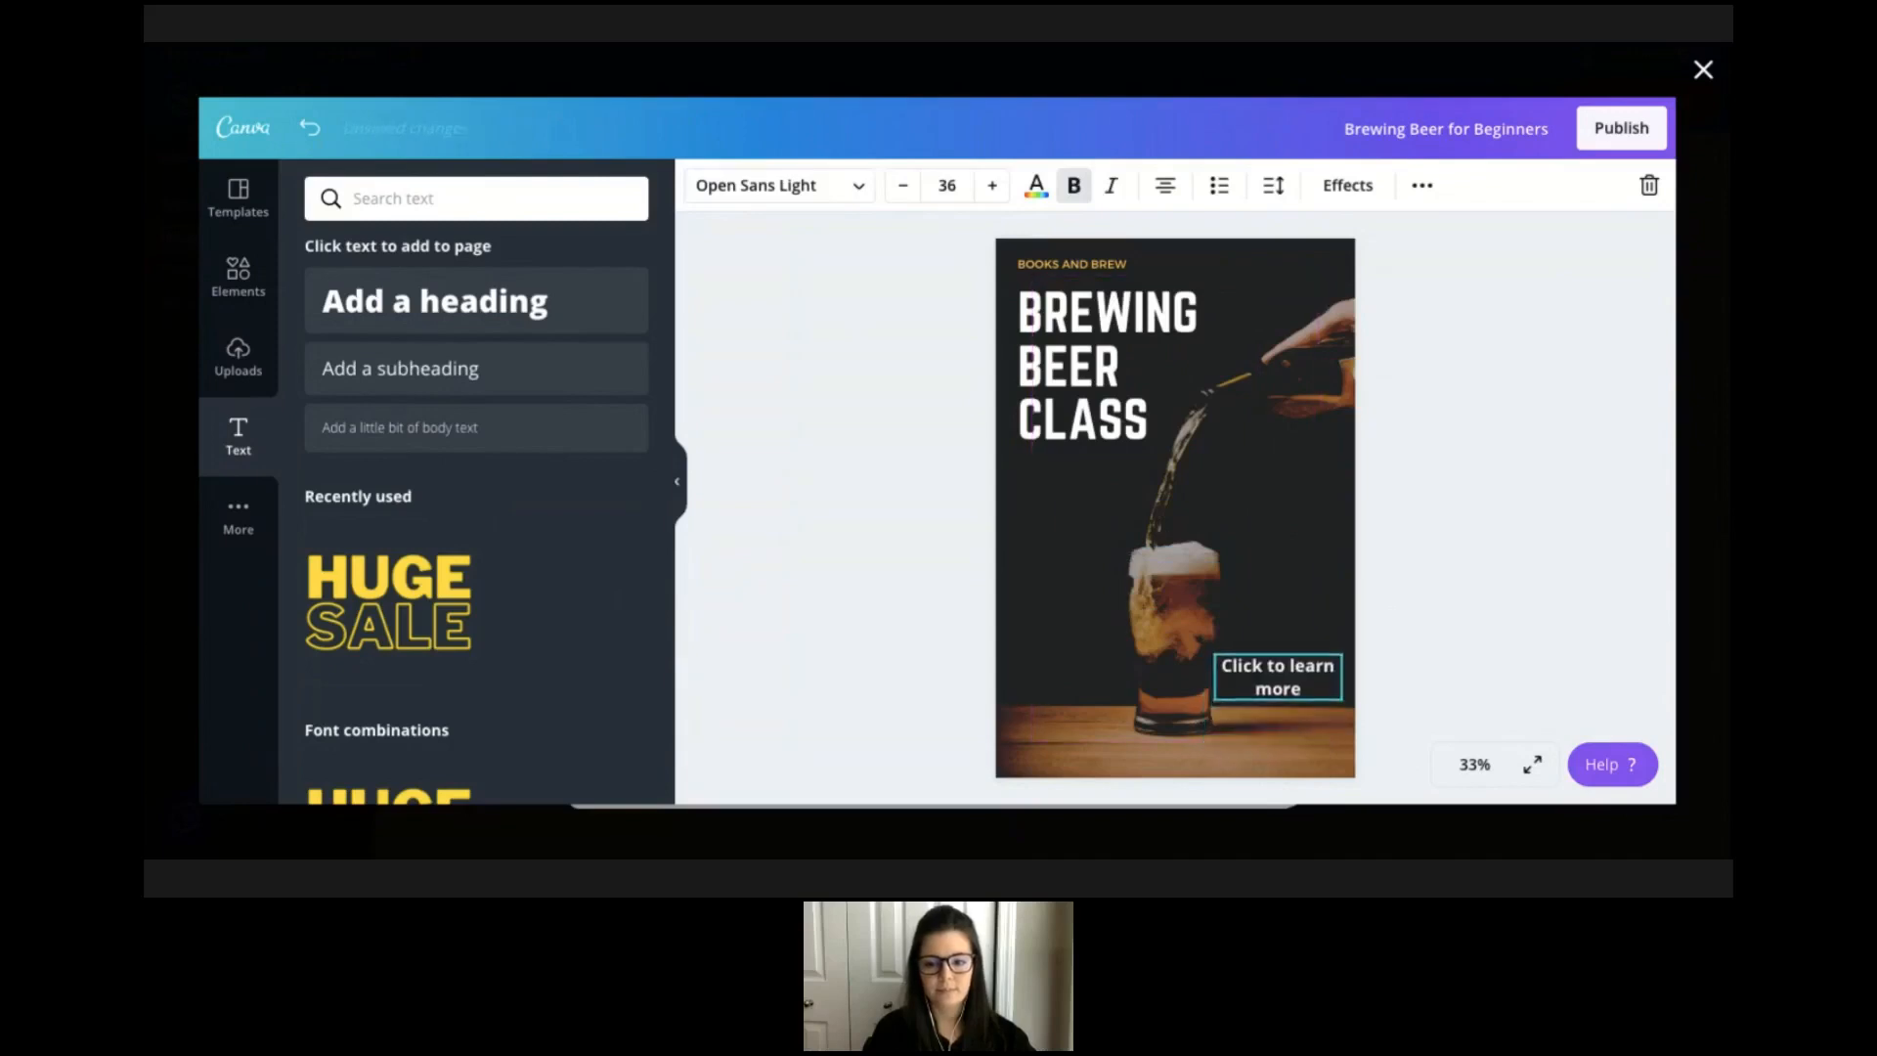
{"action": "left_click", "coordinate": [1414, 669]}
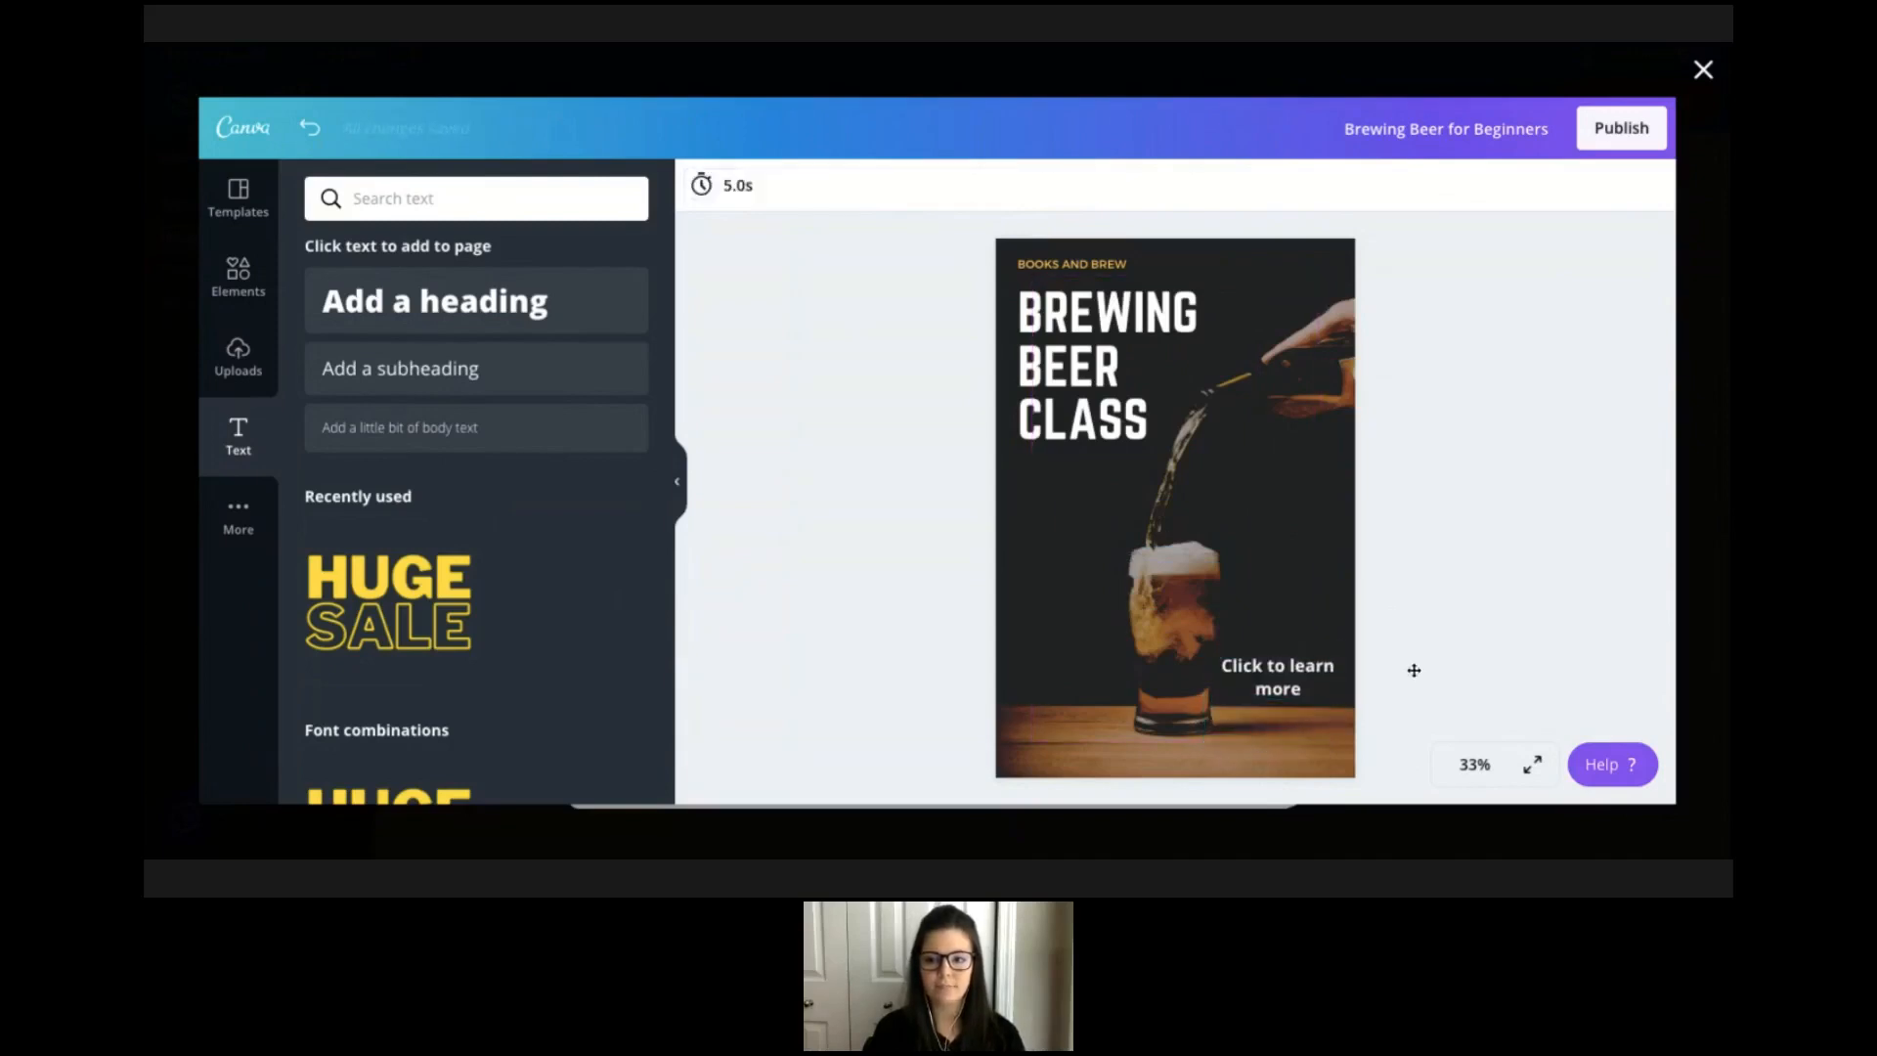
Publish the finished design and continue back to the post.
{"action": "left_click", "coordinate": [1617, 144]}
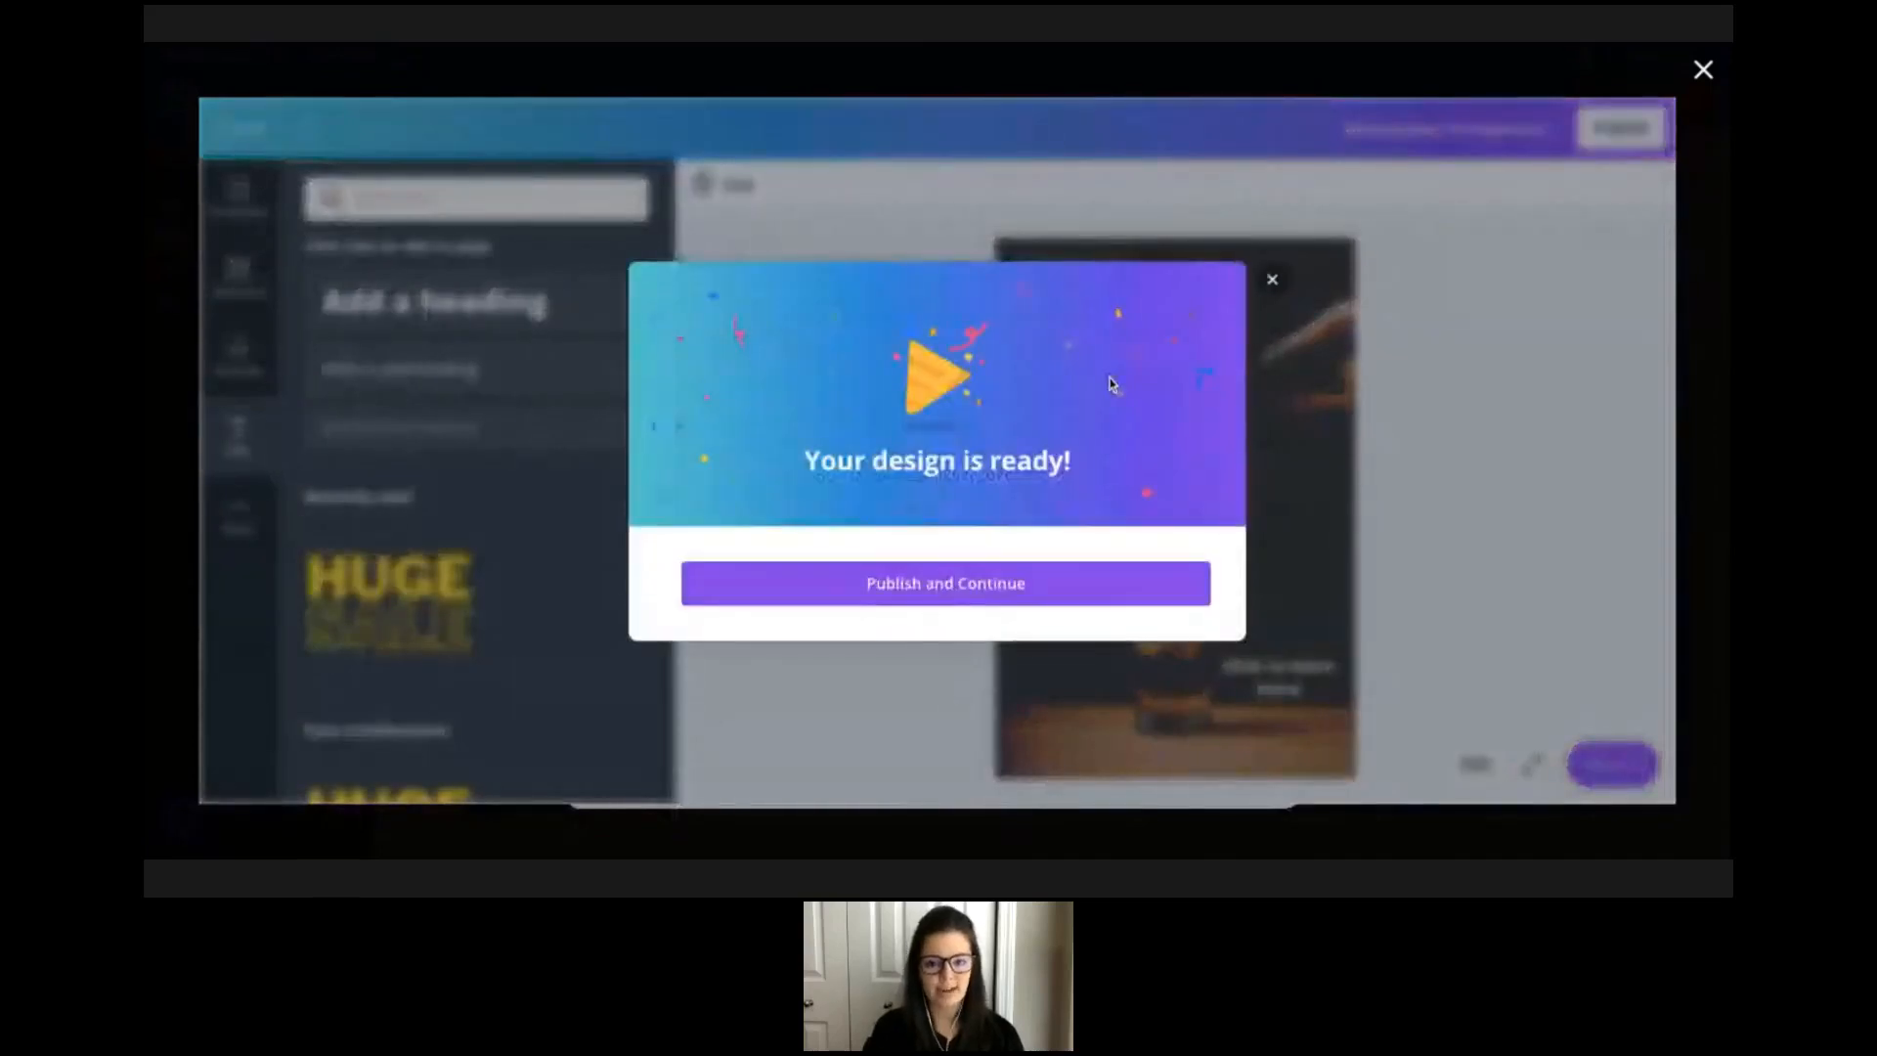
{"action": "left_click", "coordinate": [958, 577]}
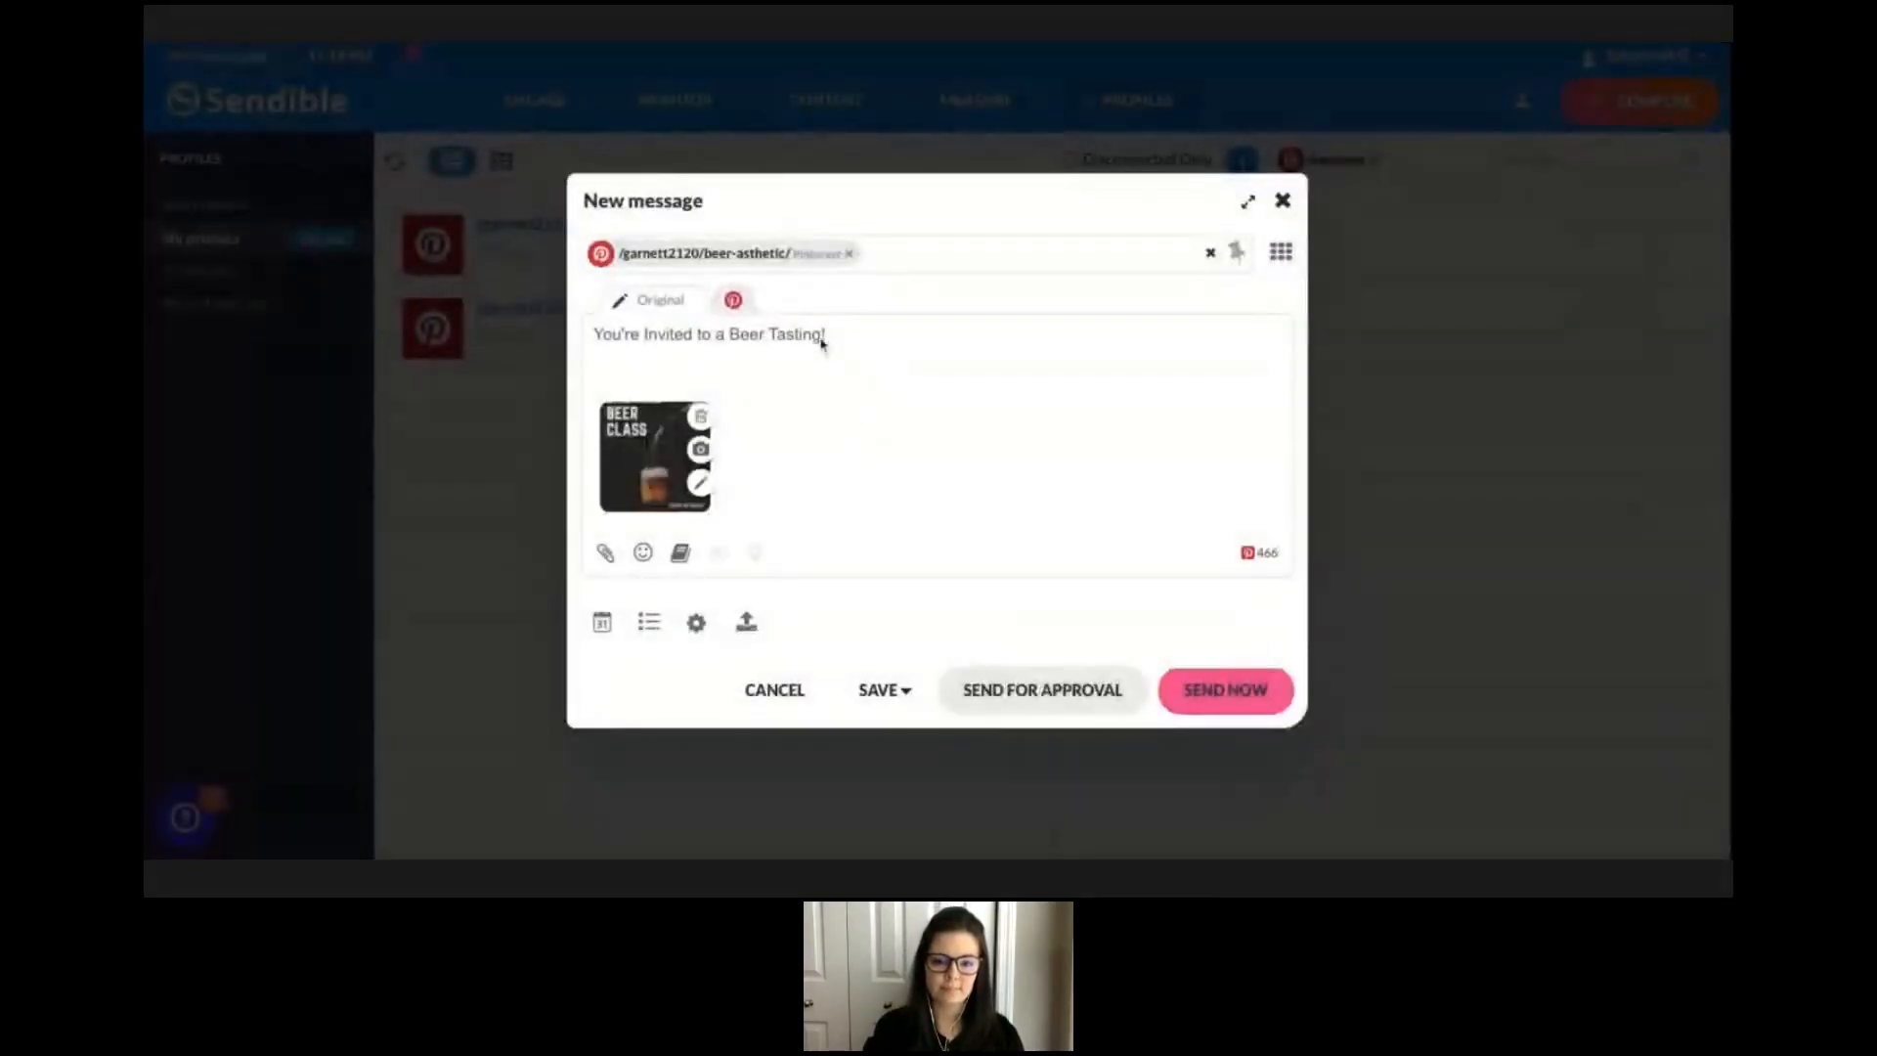
{"action": "double_click", "coordinate": [823, 336]}
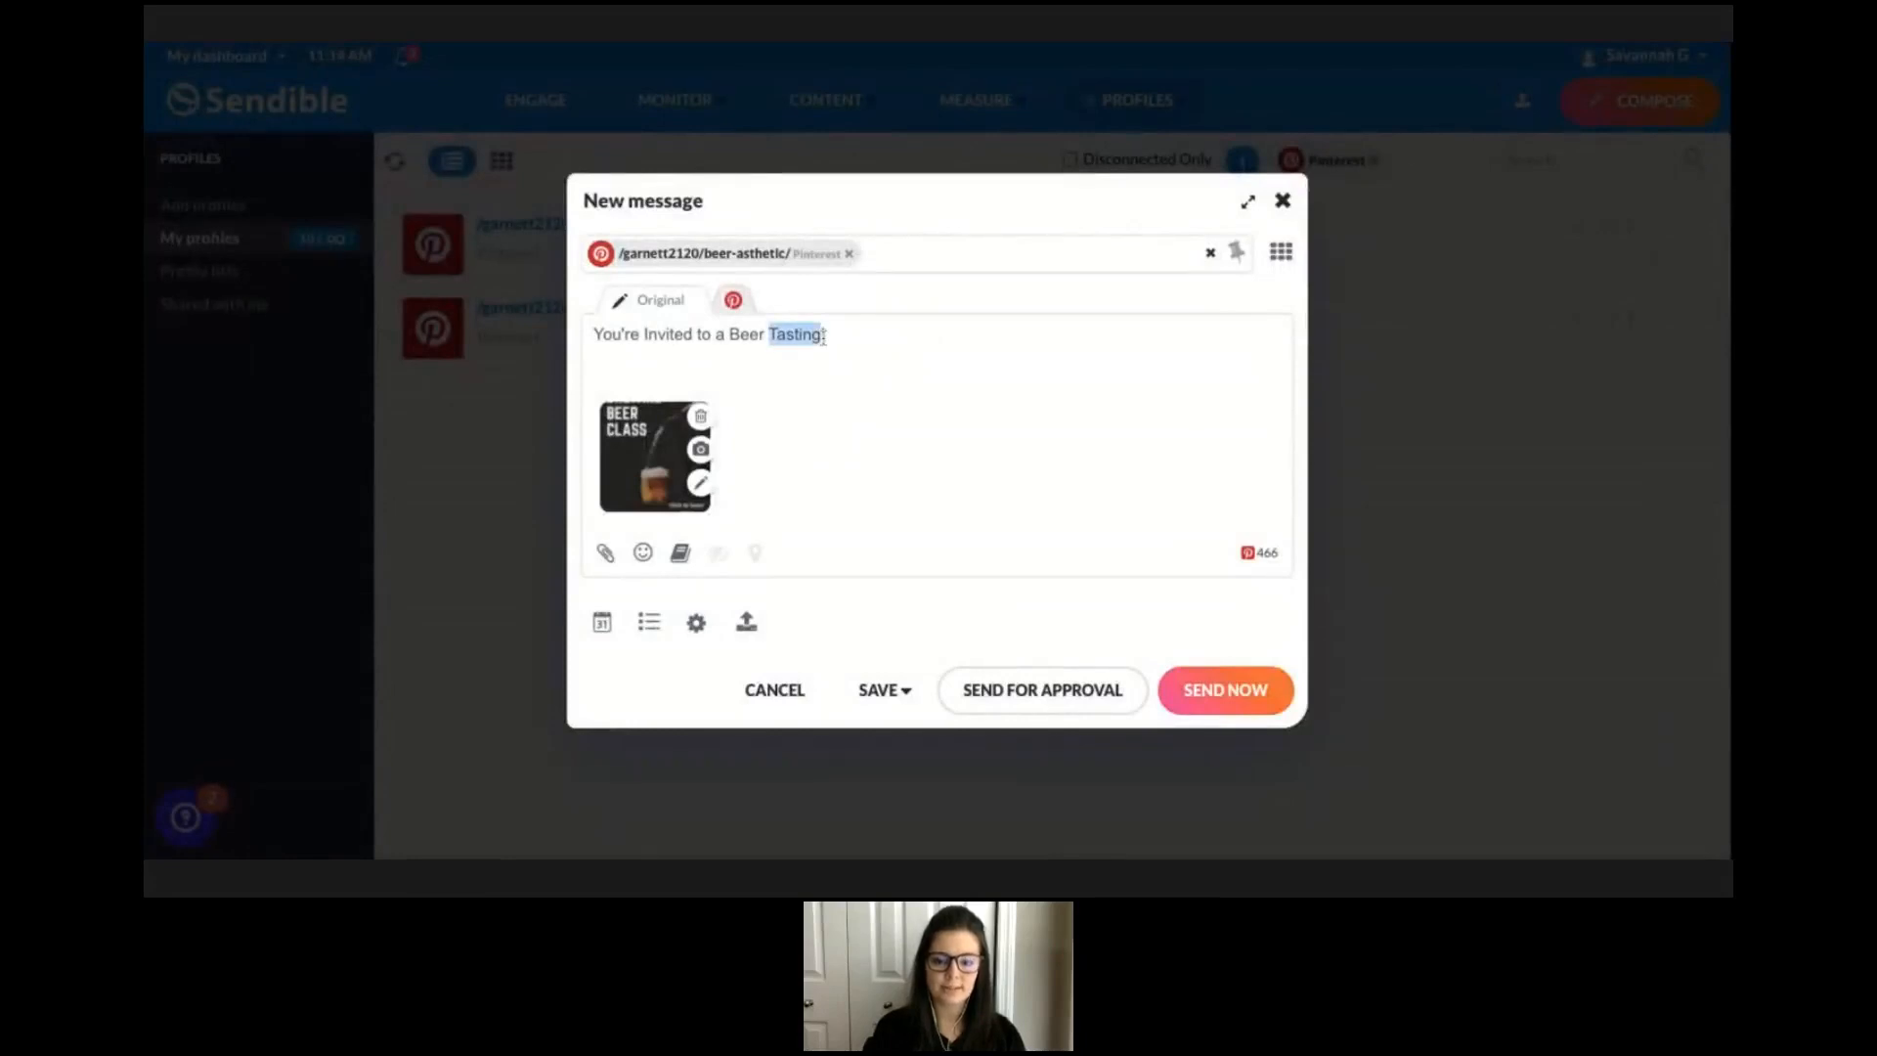
{"action": "key", "text": "BackSpace"}
{"action": "type", "text": "C"}
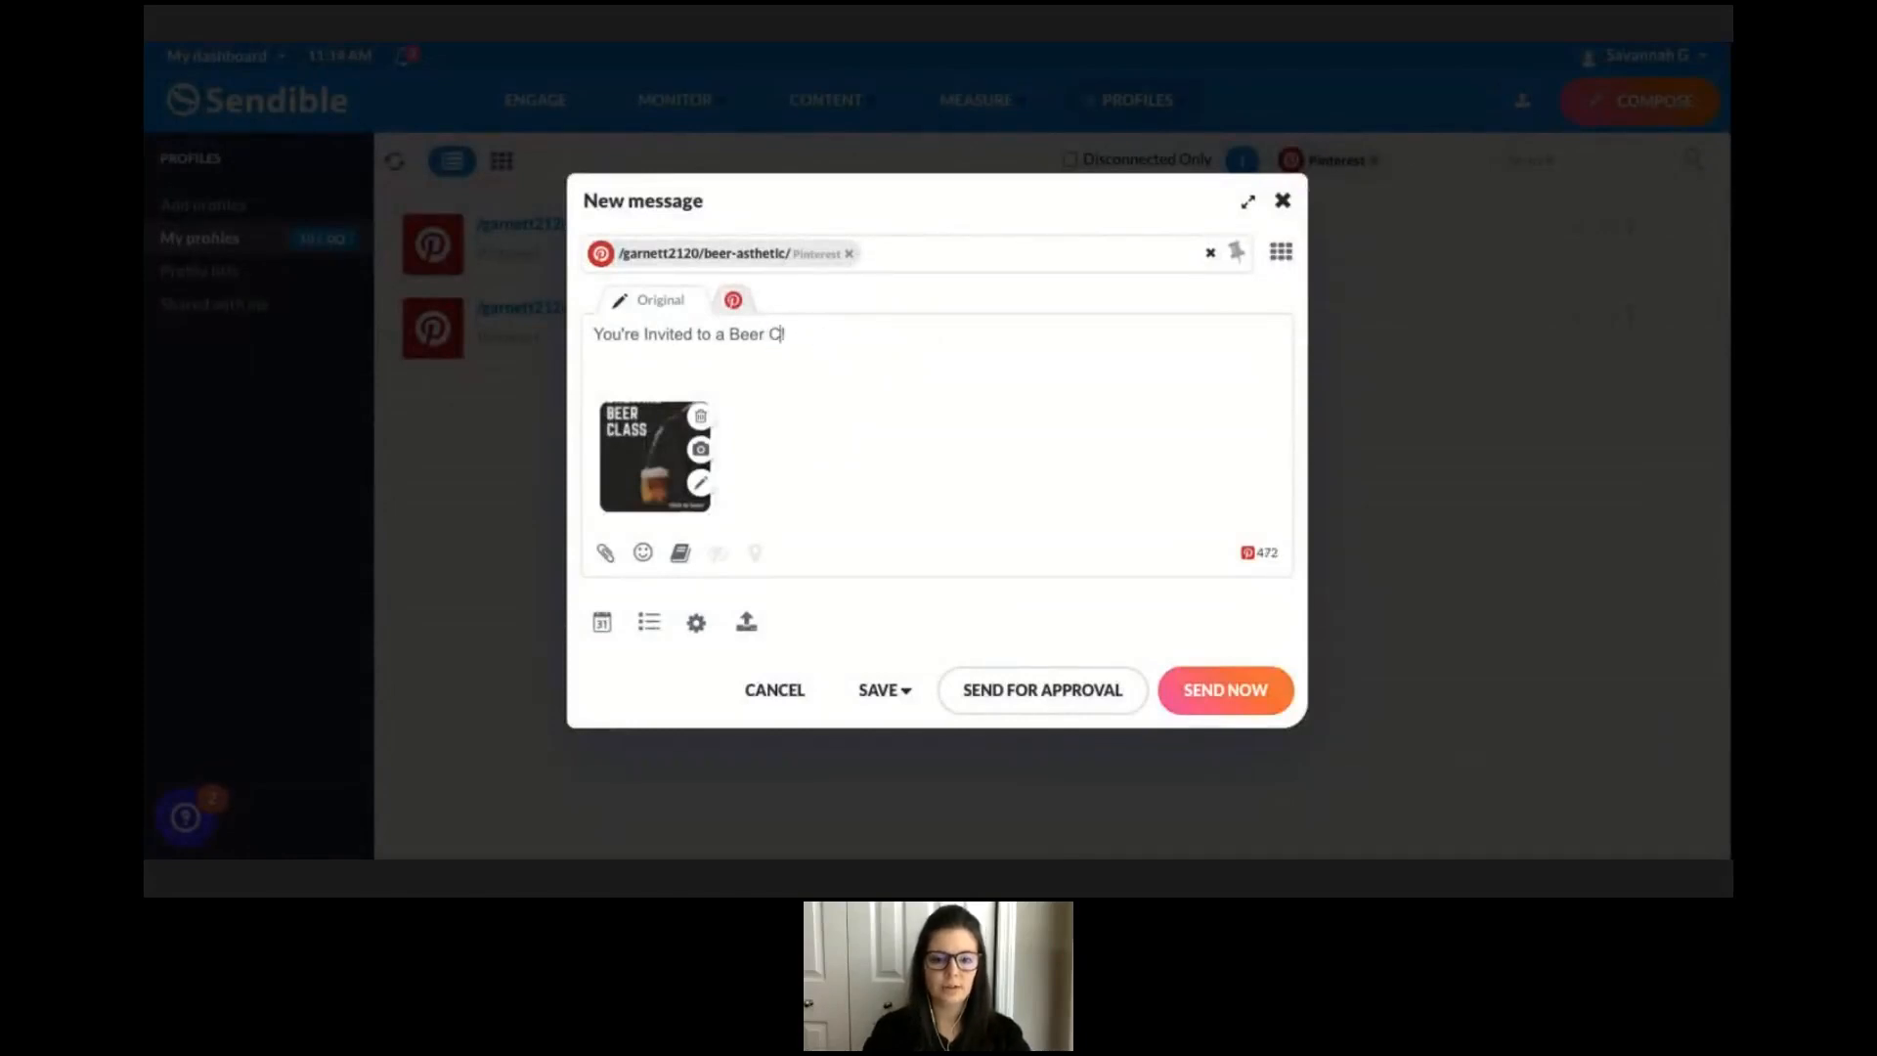
{"action": "key", "text": "BackSpace"}
{"action": "type", "text": "Class !"}
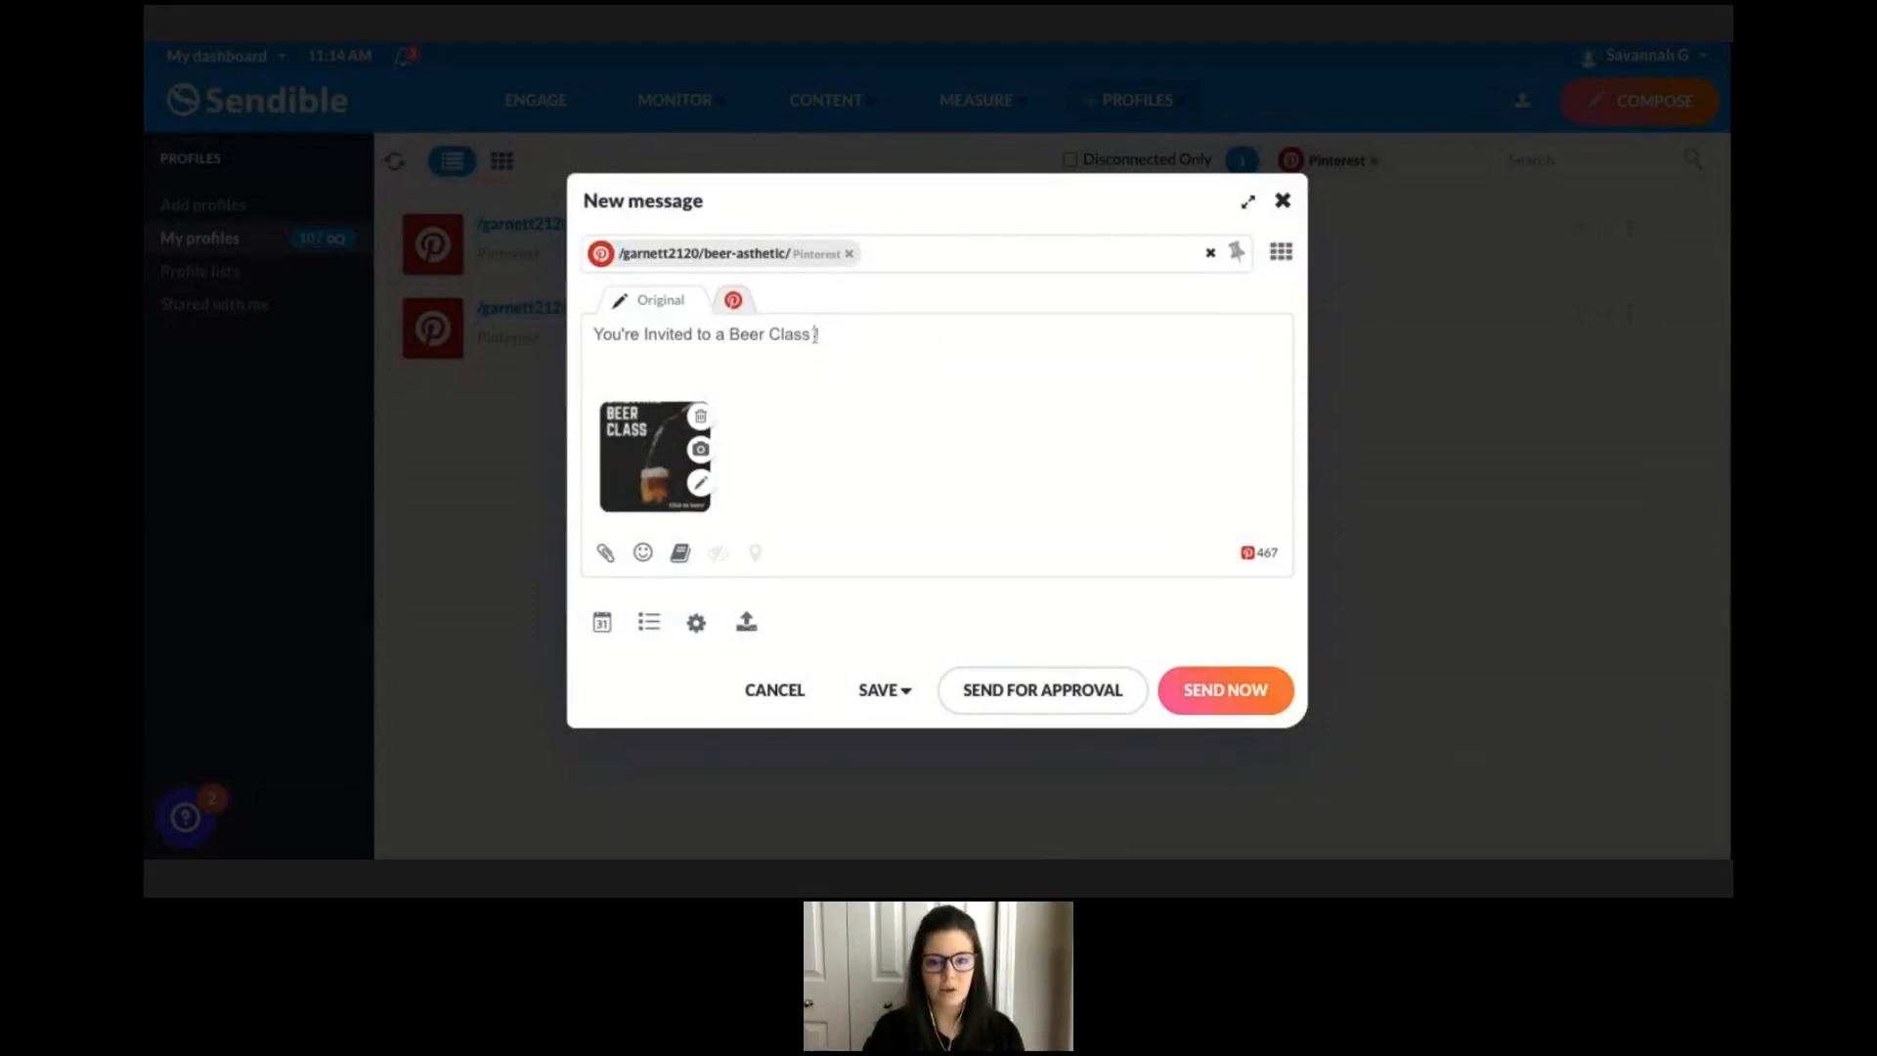
{"action": "key", "text": "BackSpace"}
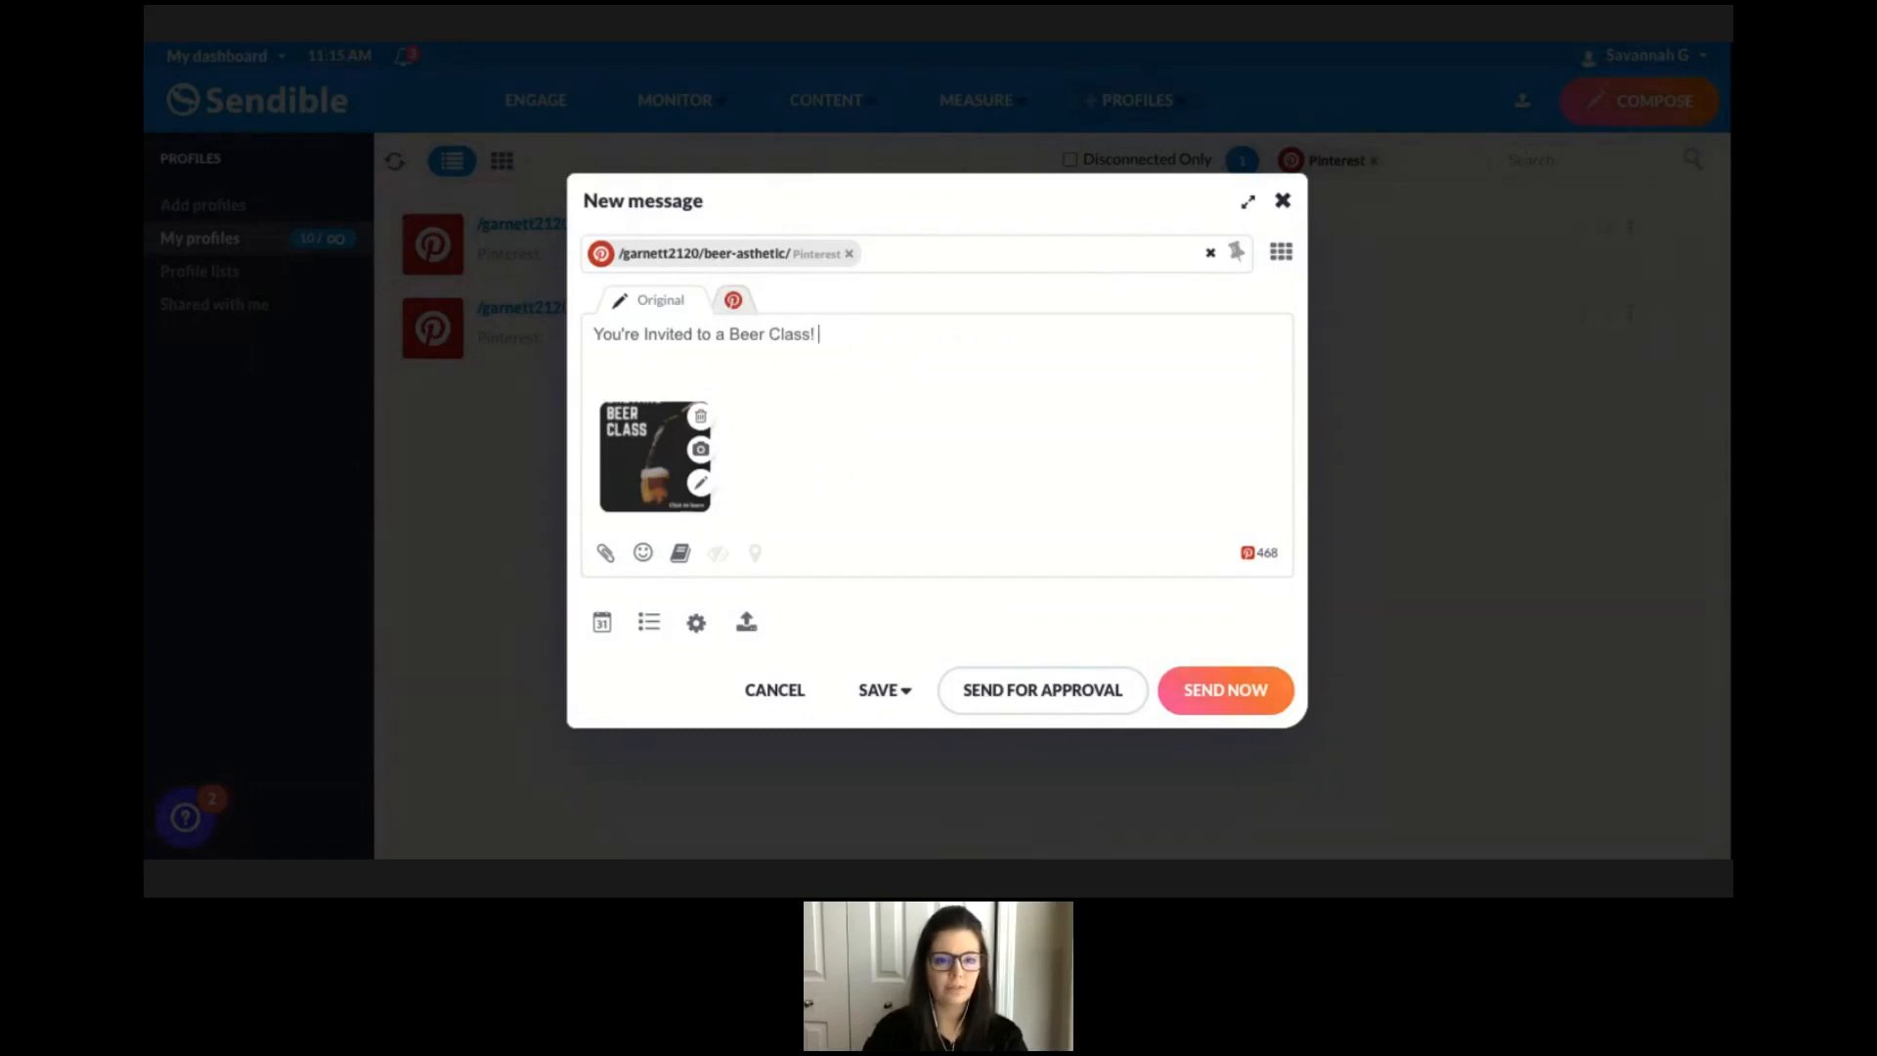
{"action": "type", "text": "https://www.morebeer.com/"}
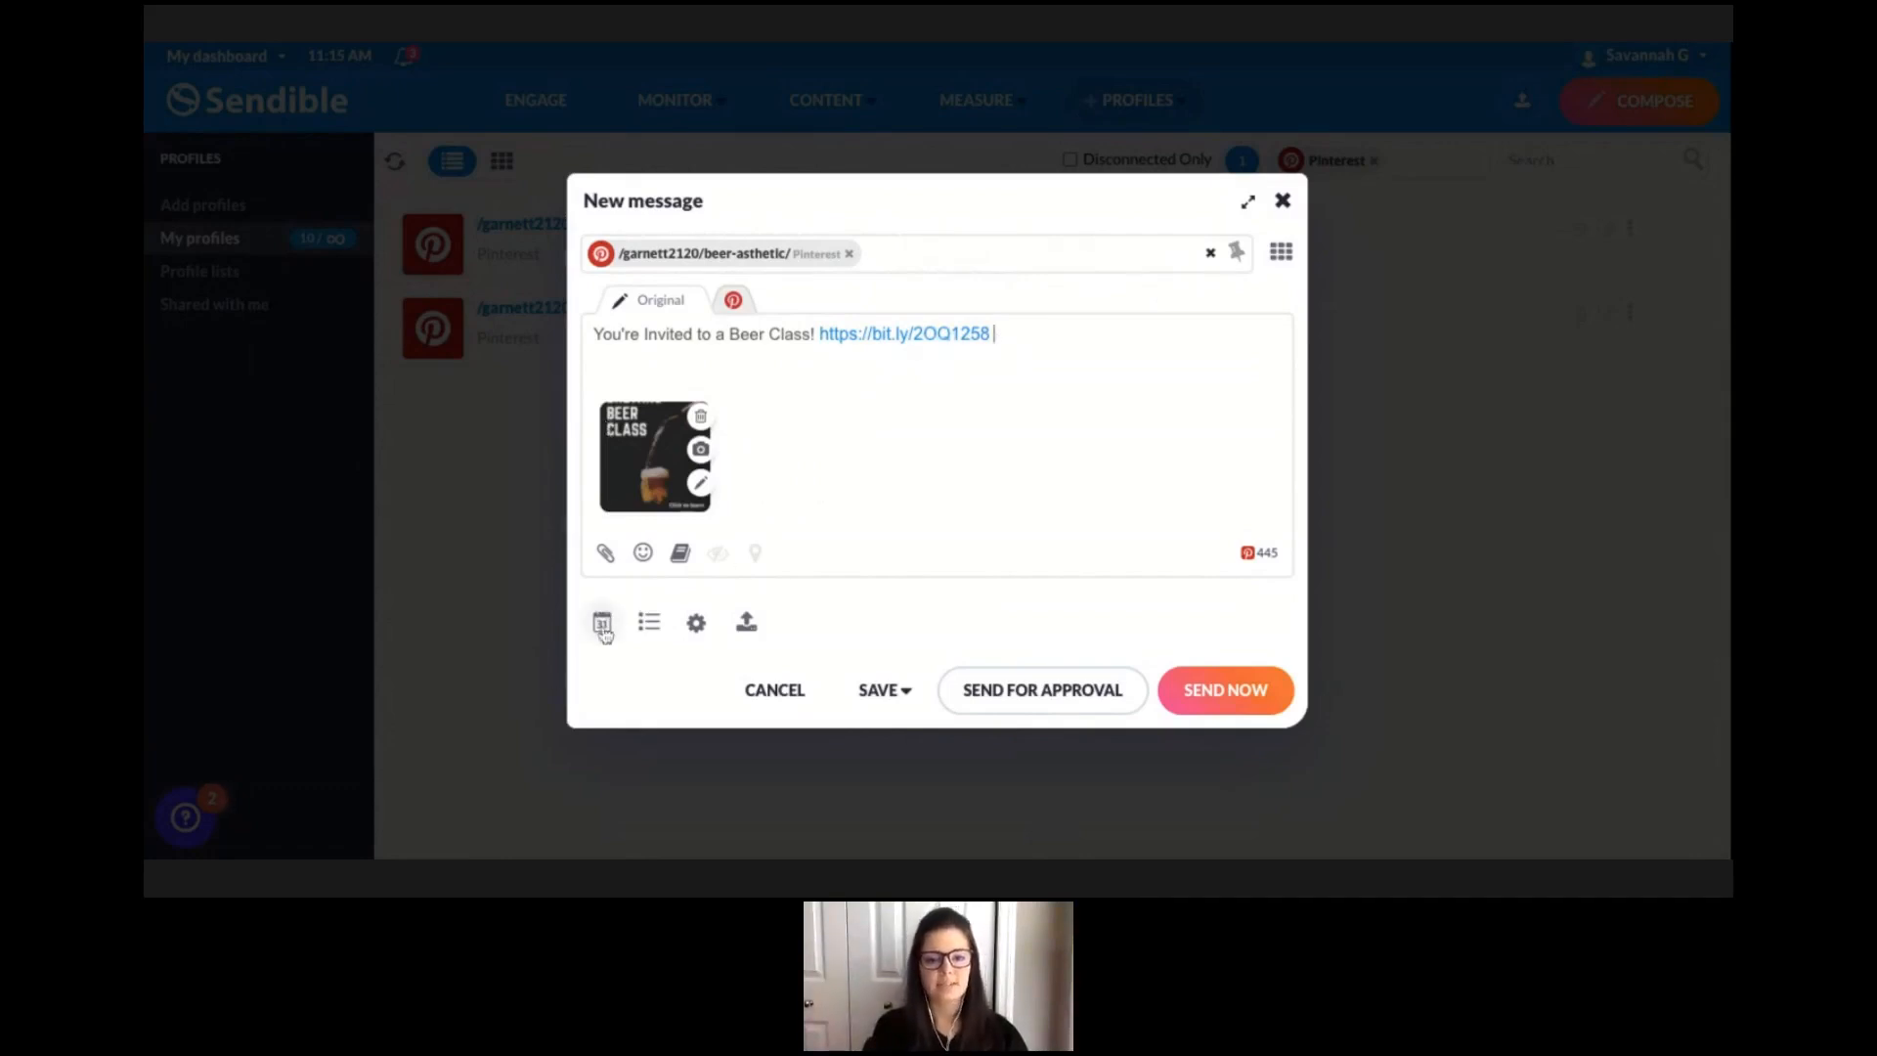
Open scheduling, set the post date to 2021/04/16 and apply the optimal time suggestion.
{"action": "left_click", "coordinate": [603, 626]}
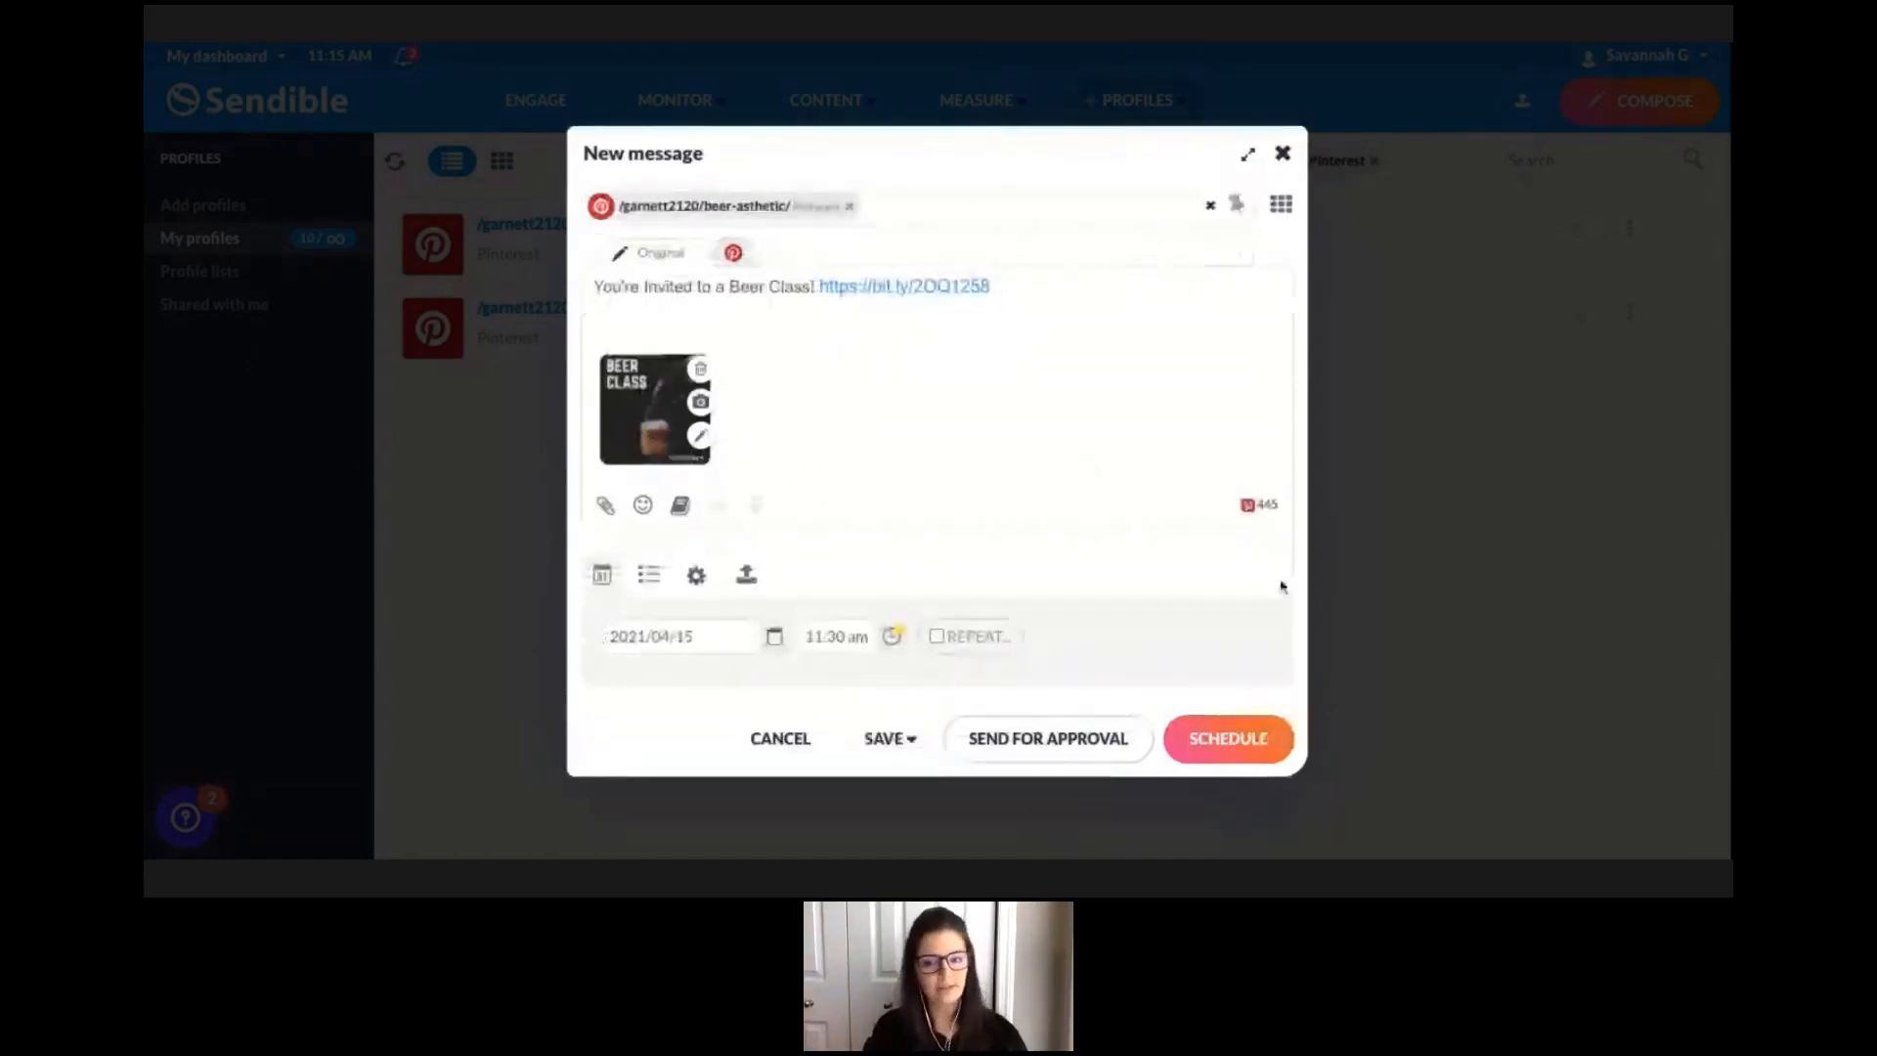
{"action": "left_click", "coordinate": [778, 636]}
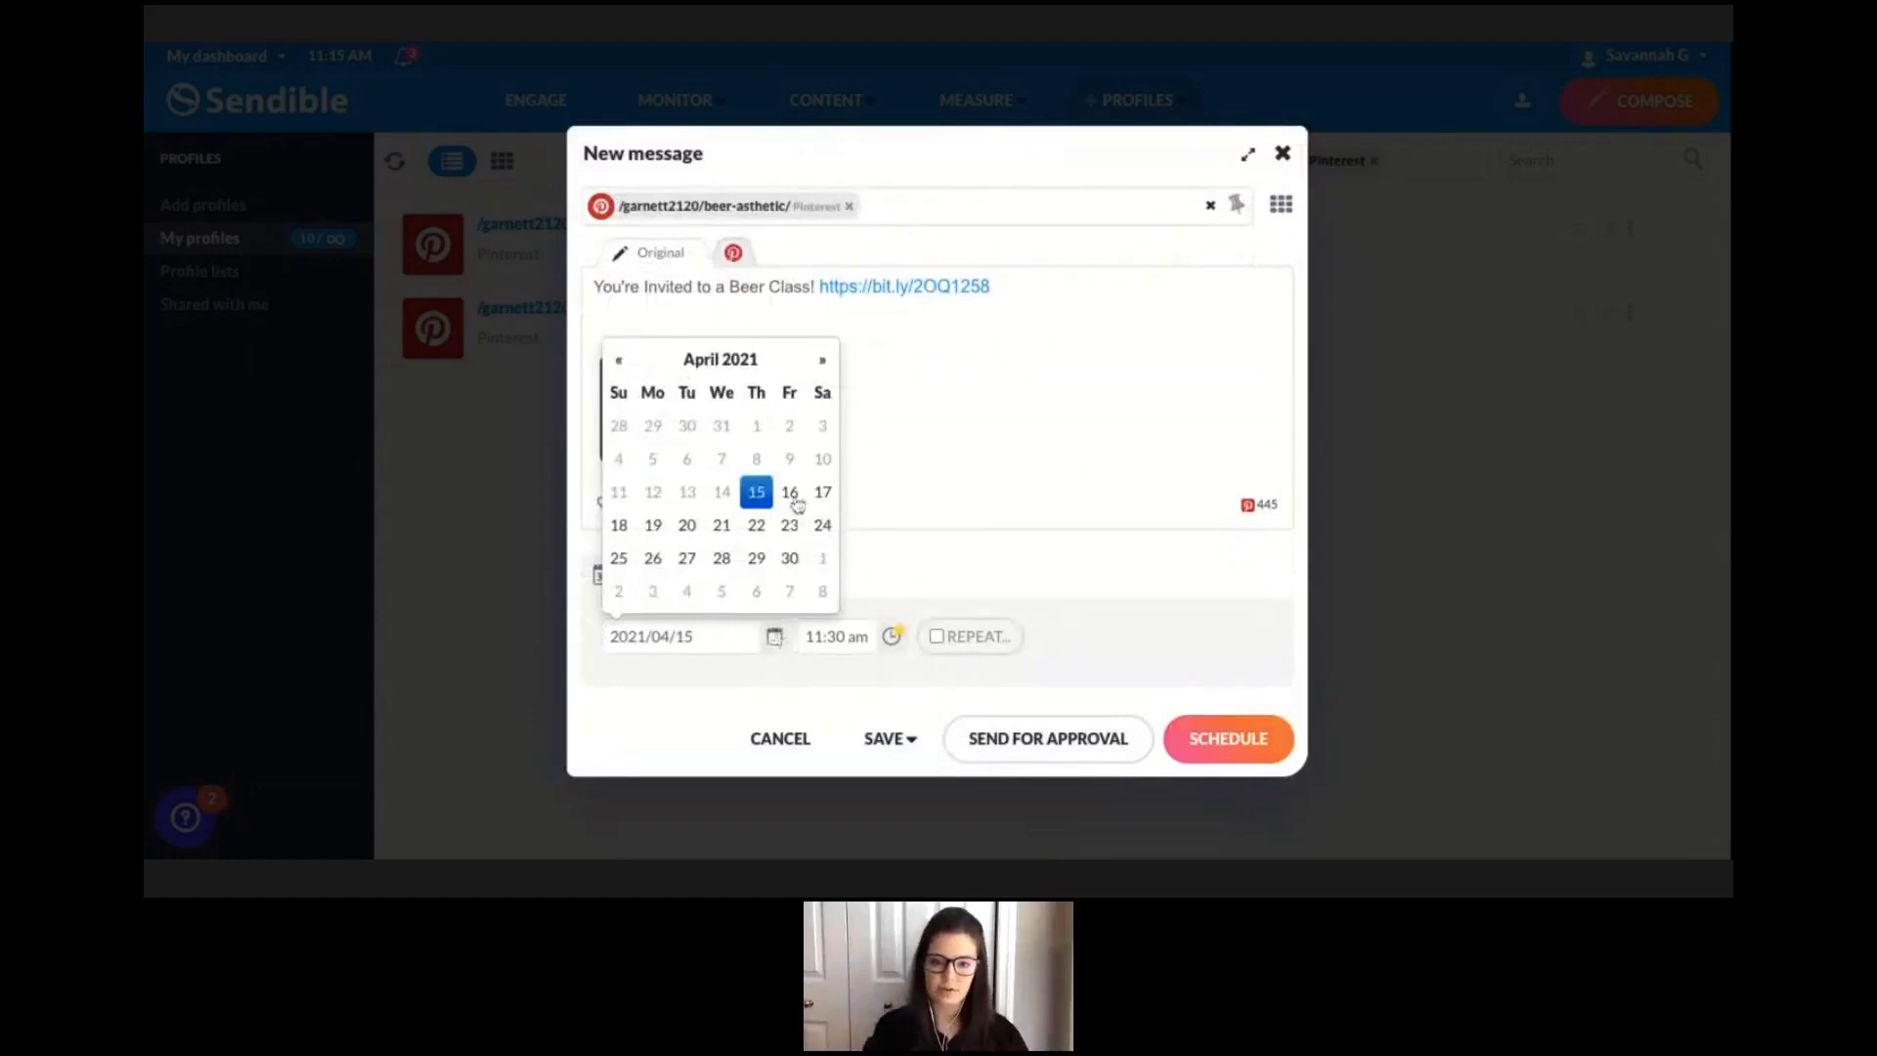
{"action": "left_click", "coordinate": [790, 496]}
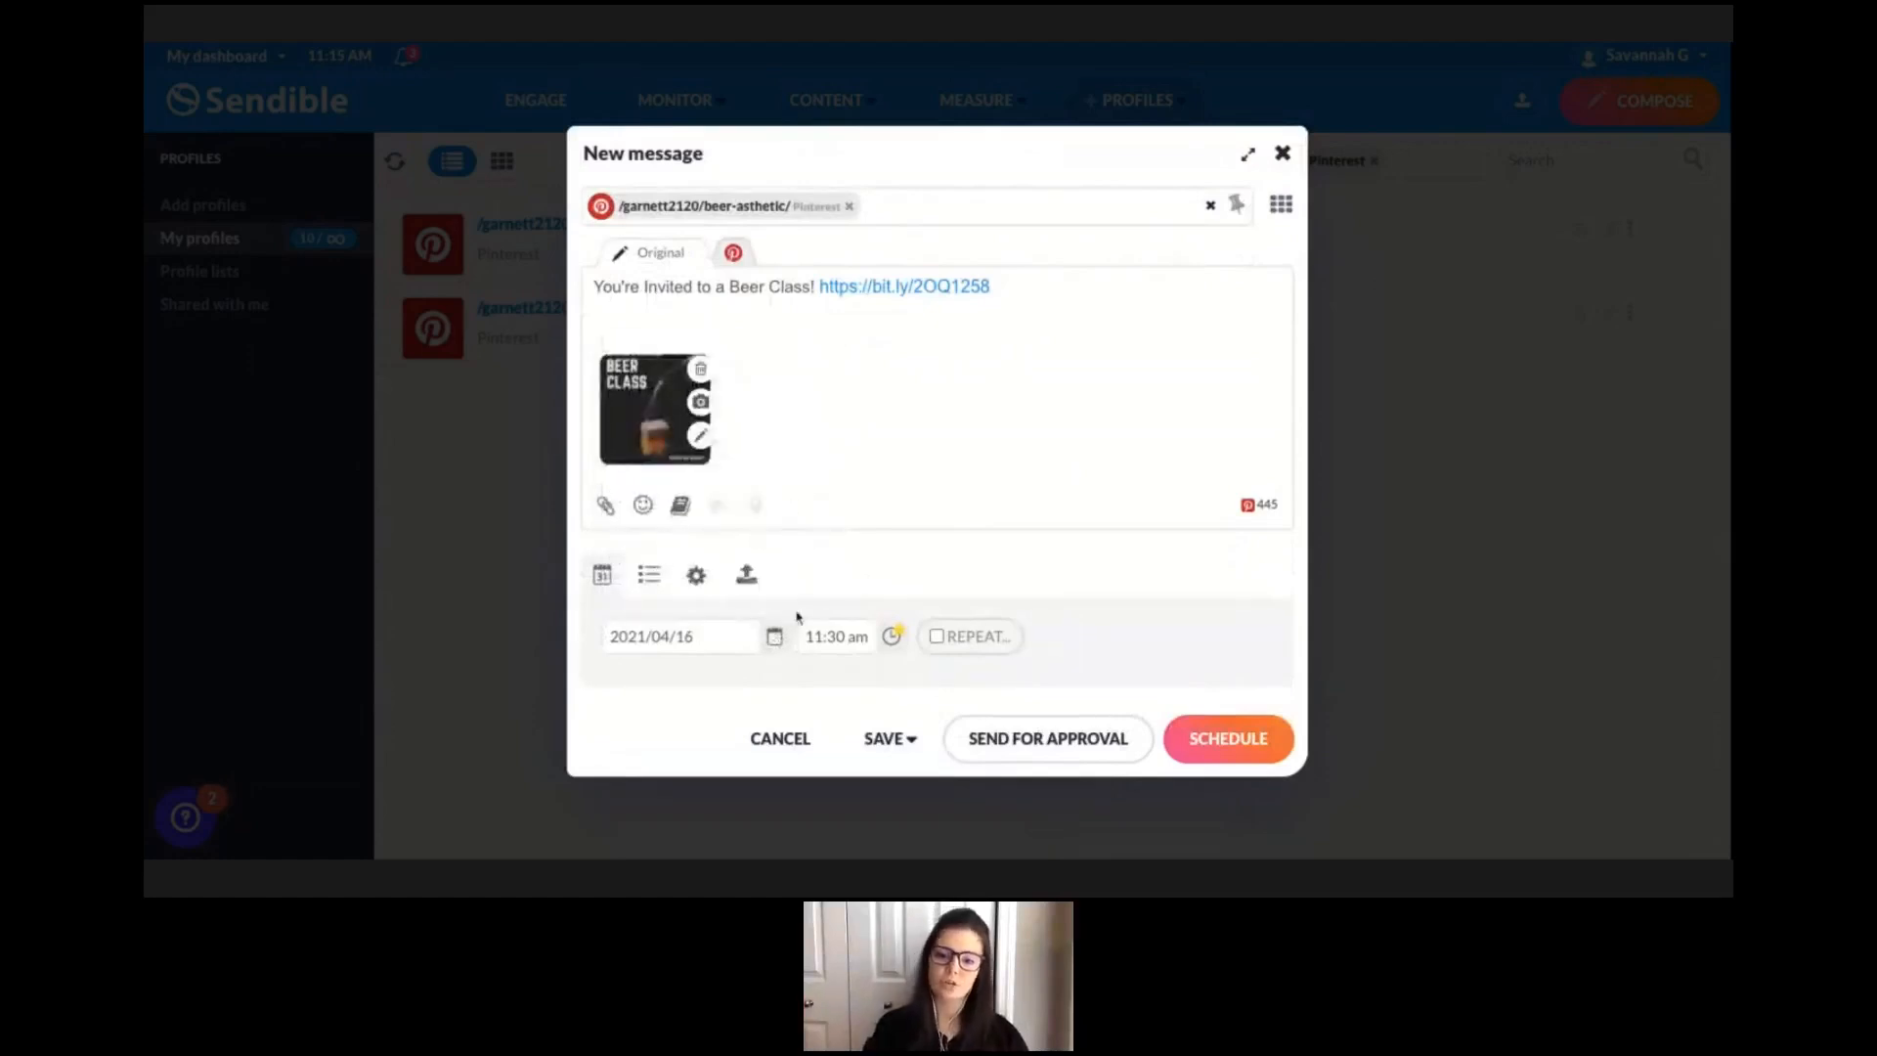
{"action": "left_click", "coordinate": [893, 639]}
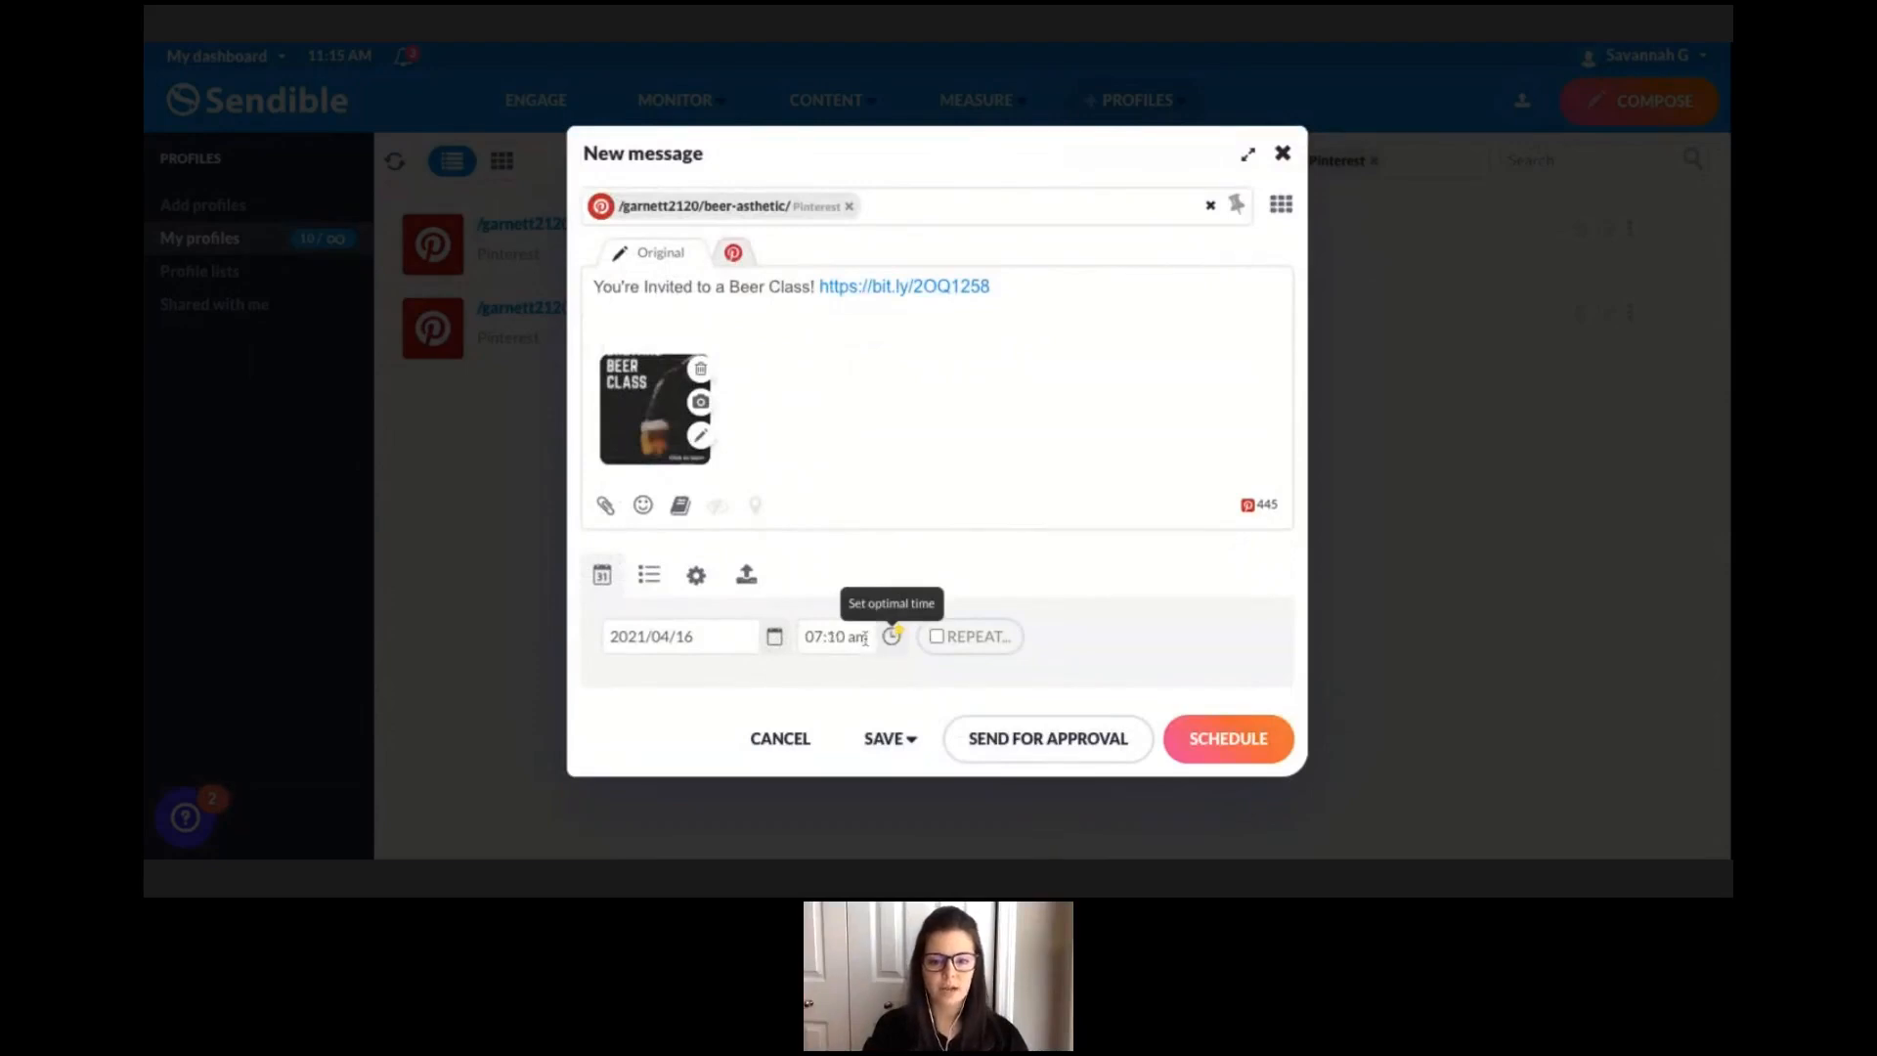
{"action": "left_click", "coordinate": [890, 636]}
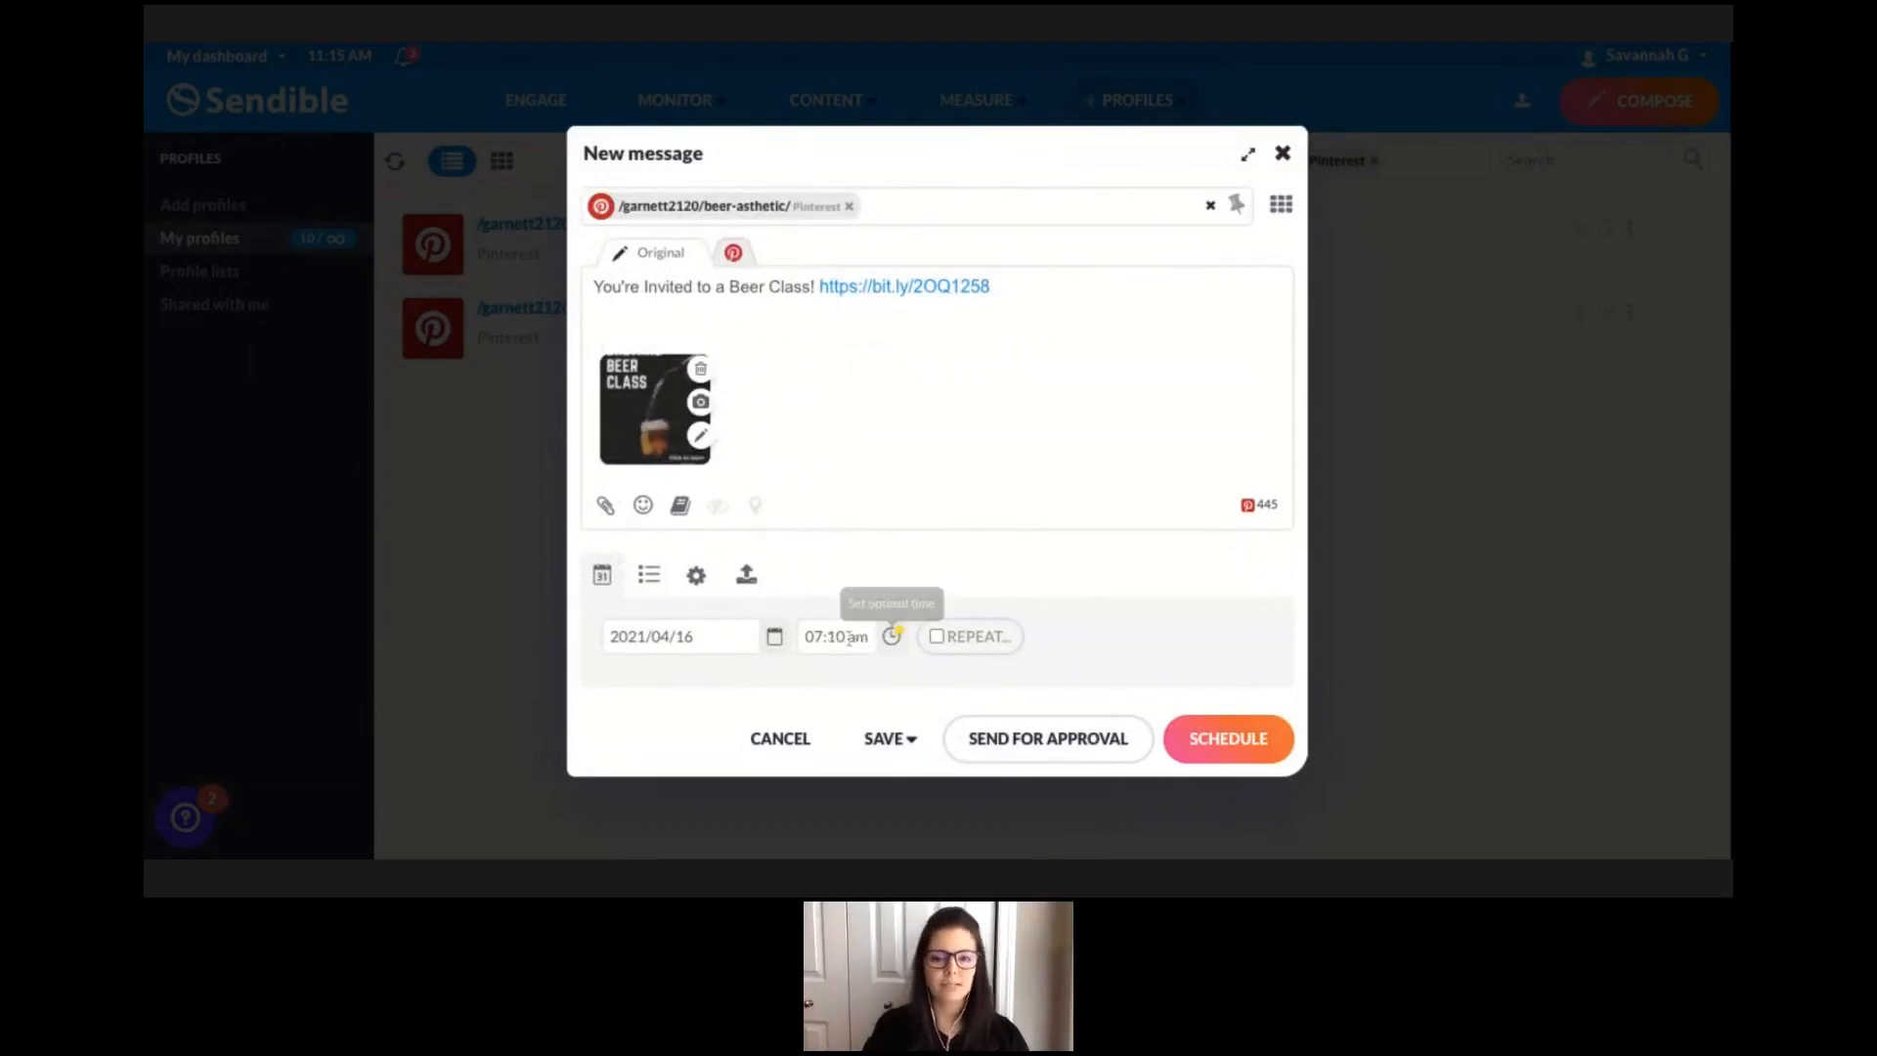
Set the post time to 06:01 pm and schedule the Pinterest post.
{"action": "left_click", "coordinate": [847, 637]}
{"action": "scroll", "coordinate": [867, 676], "scroll_direction": "down", "scroll_amount": 6}
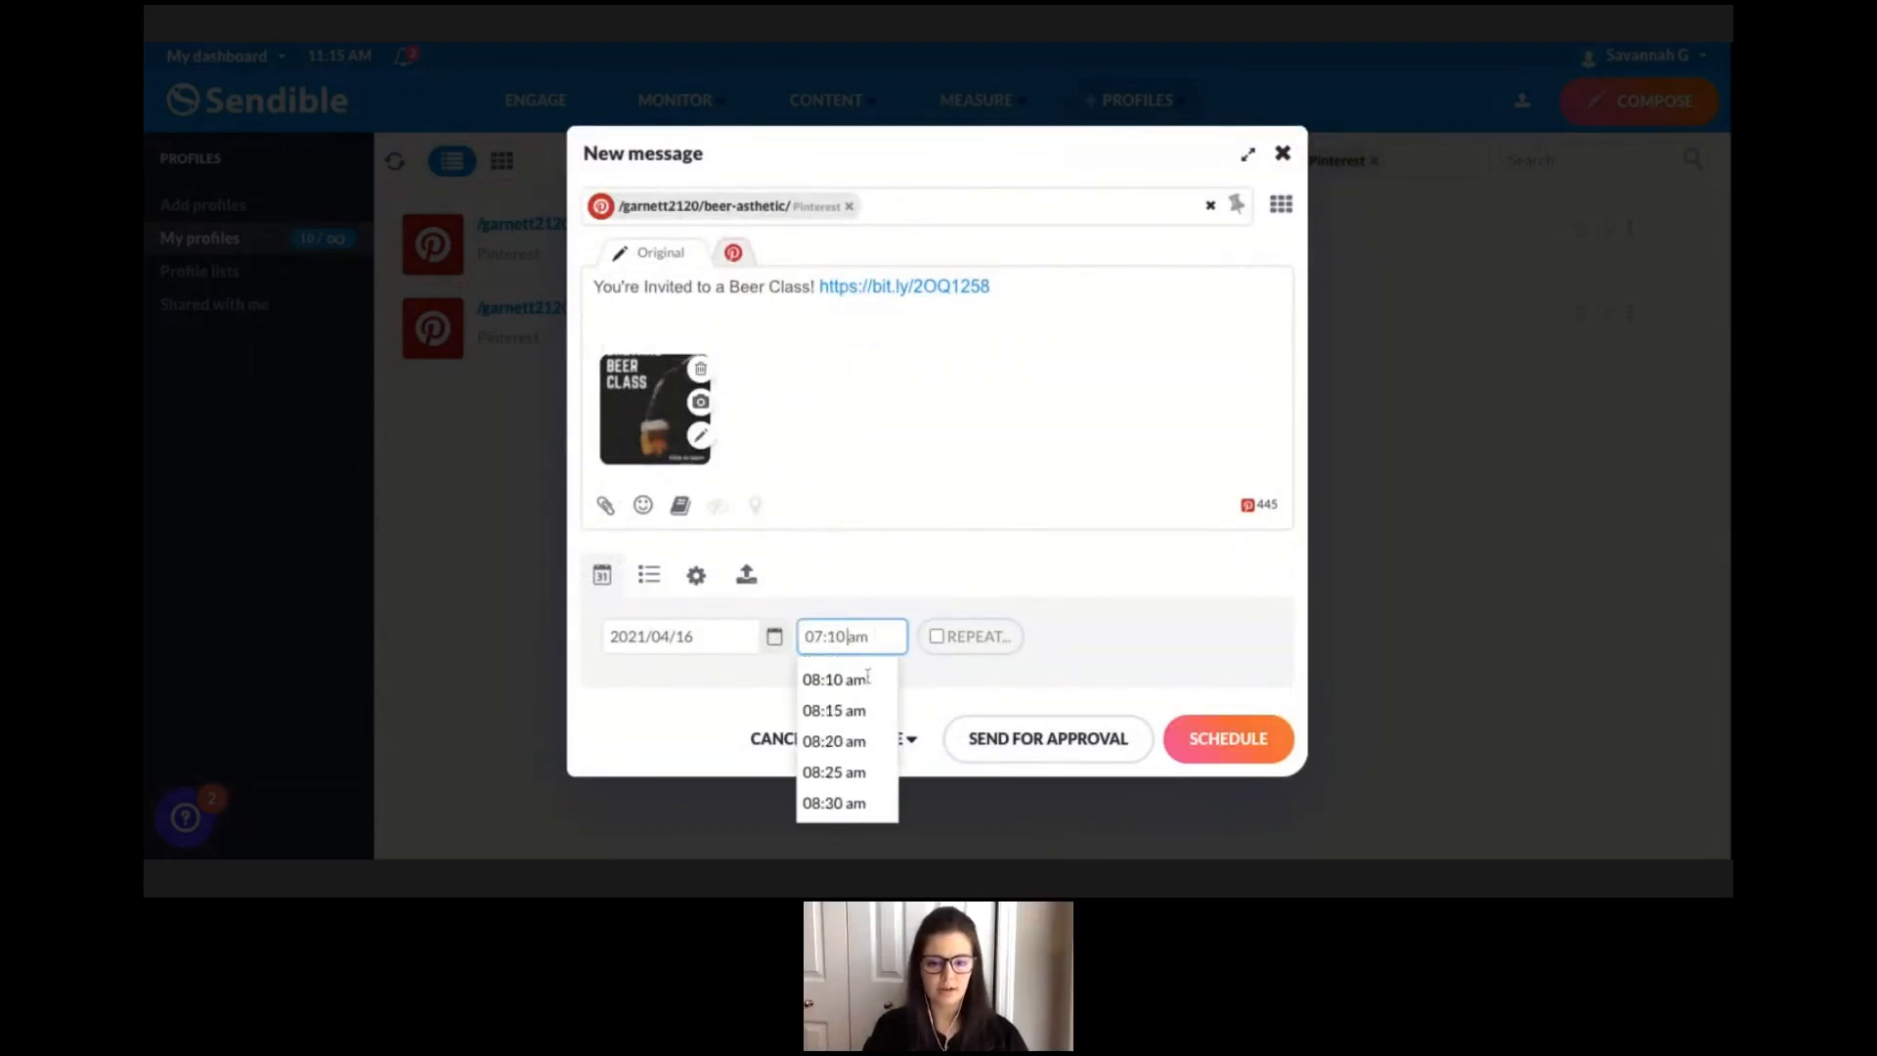
{"action": "scroll", "coordinate": [860, 748], "scroll_direction": "down", "scroll_amount": 4}
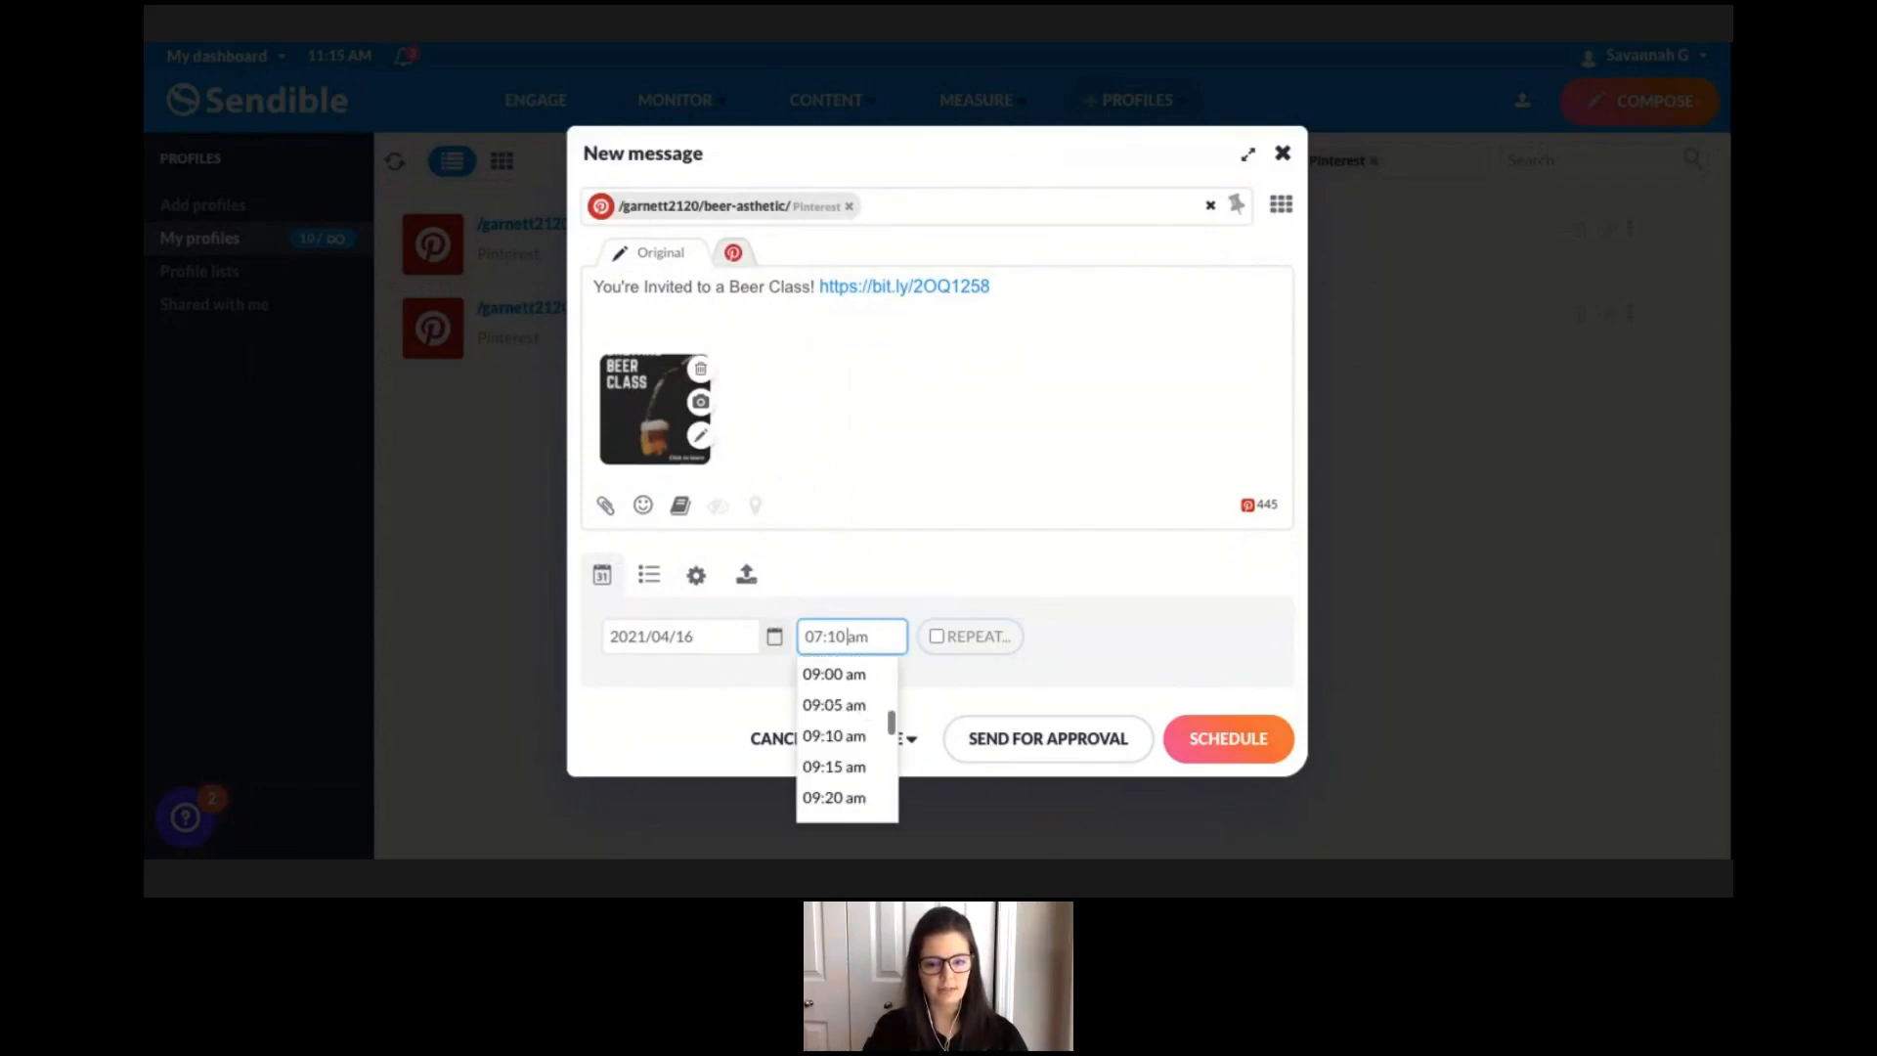
{"action": "scroll", "coordinate": [863, 758], "scroll_direction": "down", "scroll_amount": 15}
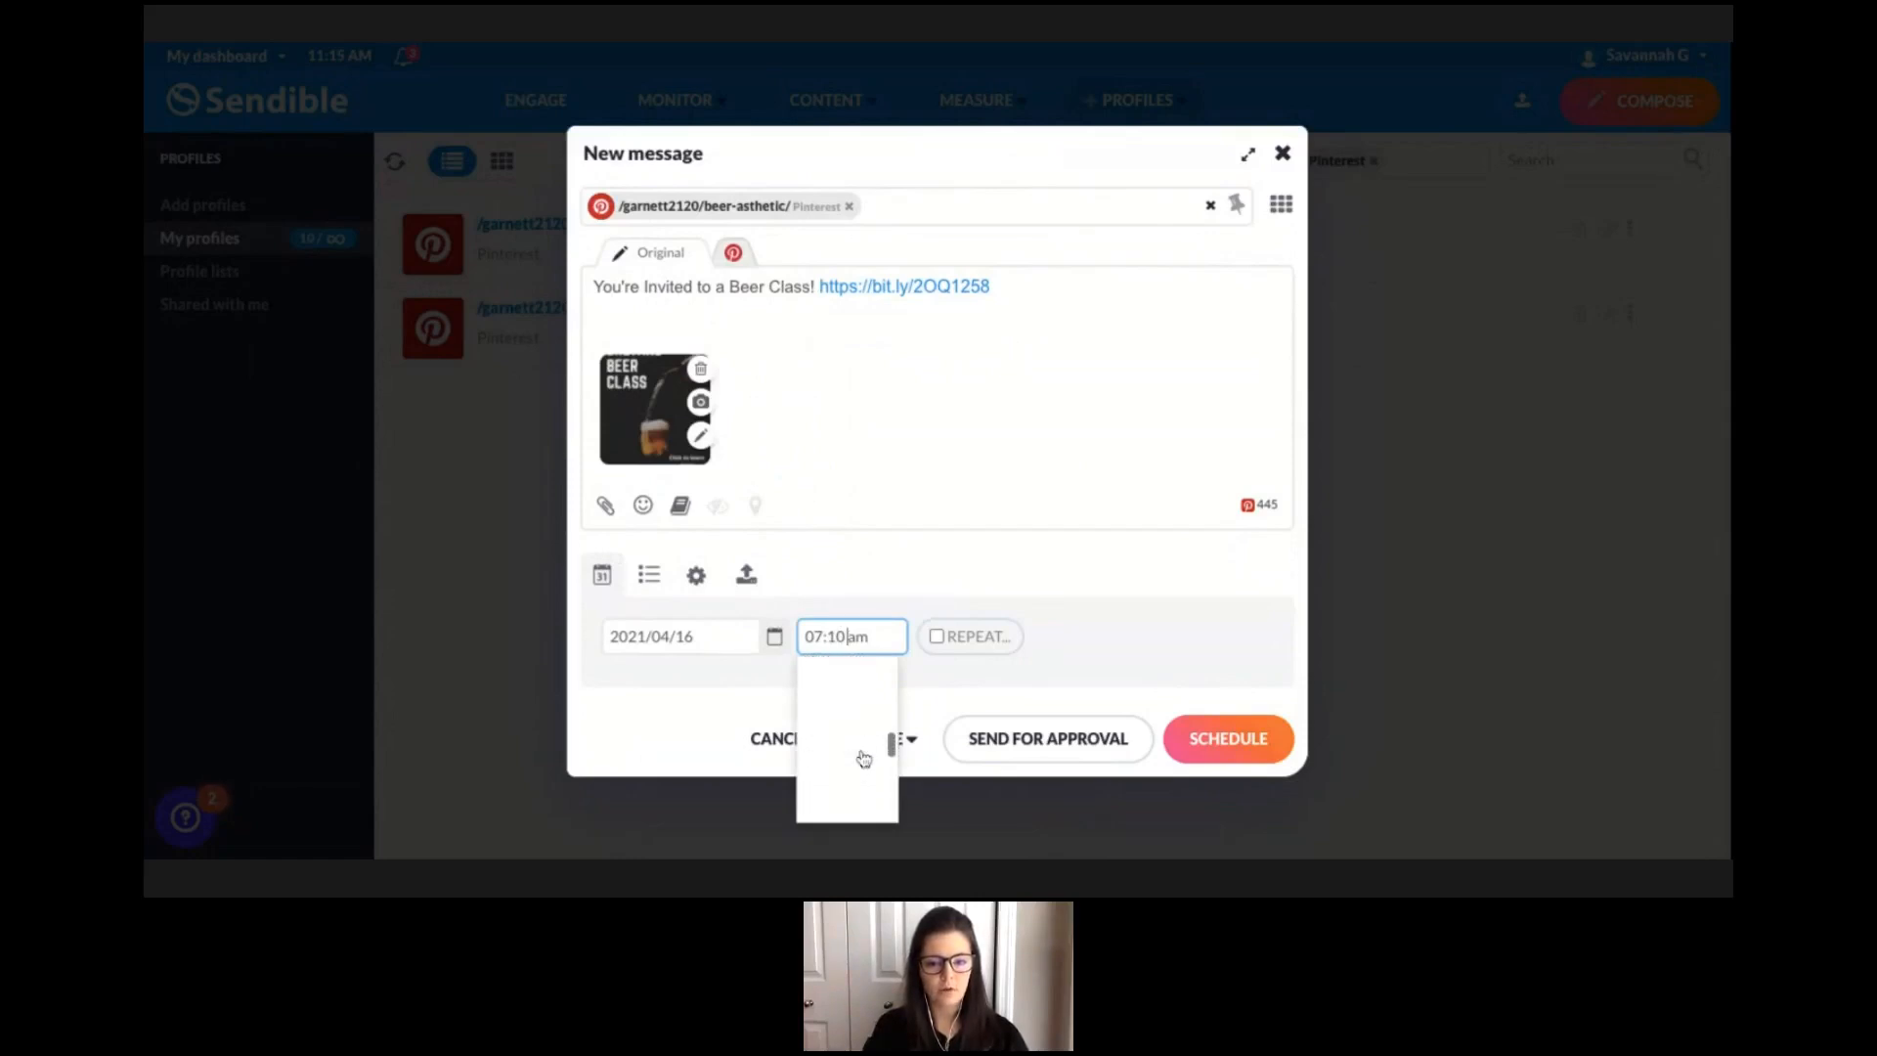
{"action": "scroll", "coordinate": [845, 794], "scroll_direction": "down", "scroll_amount": 13}
{"action": "scroll", "coordinate": [847, 787], "scroll_direction": "down", "scroll_amount": 1}
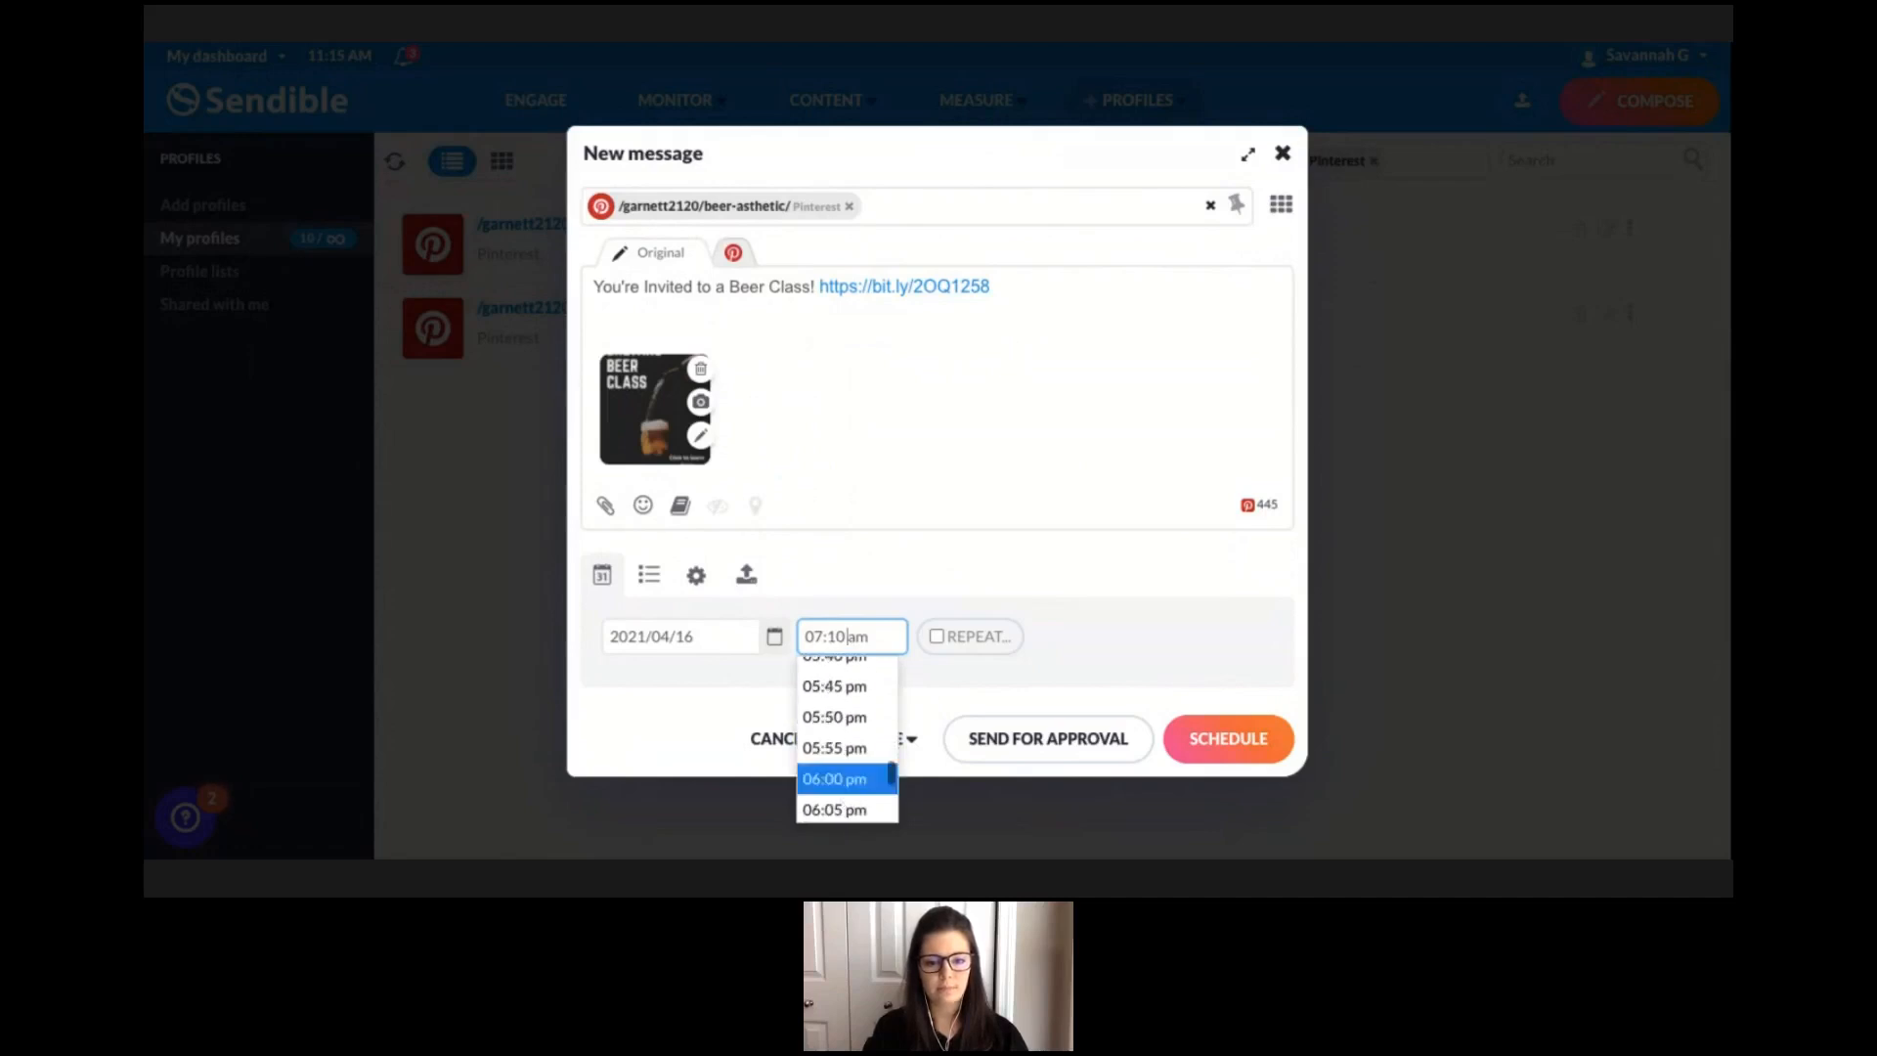
{"action": "left_click", "coordinate": [835, 767]}
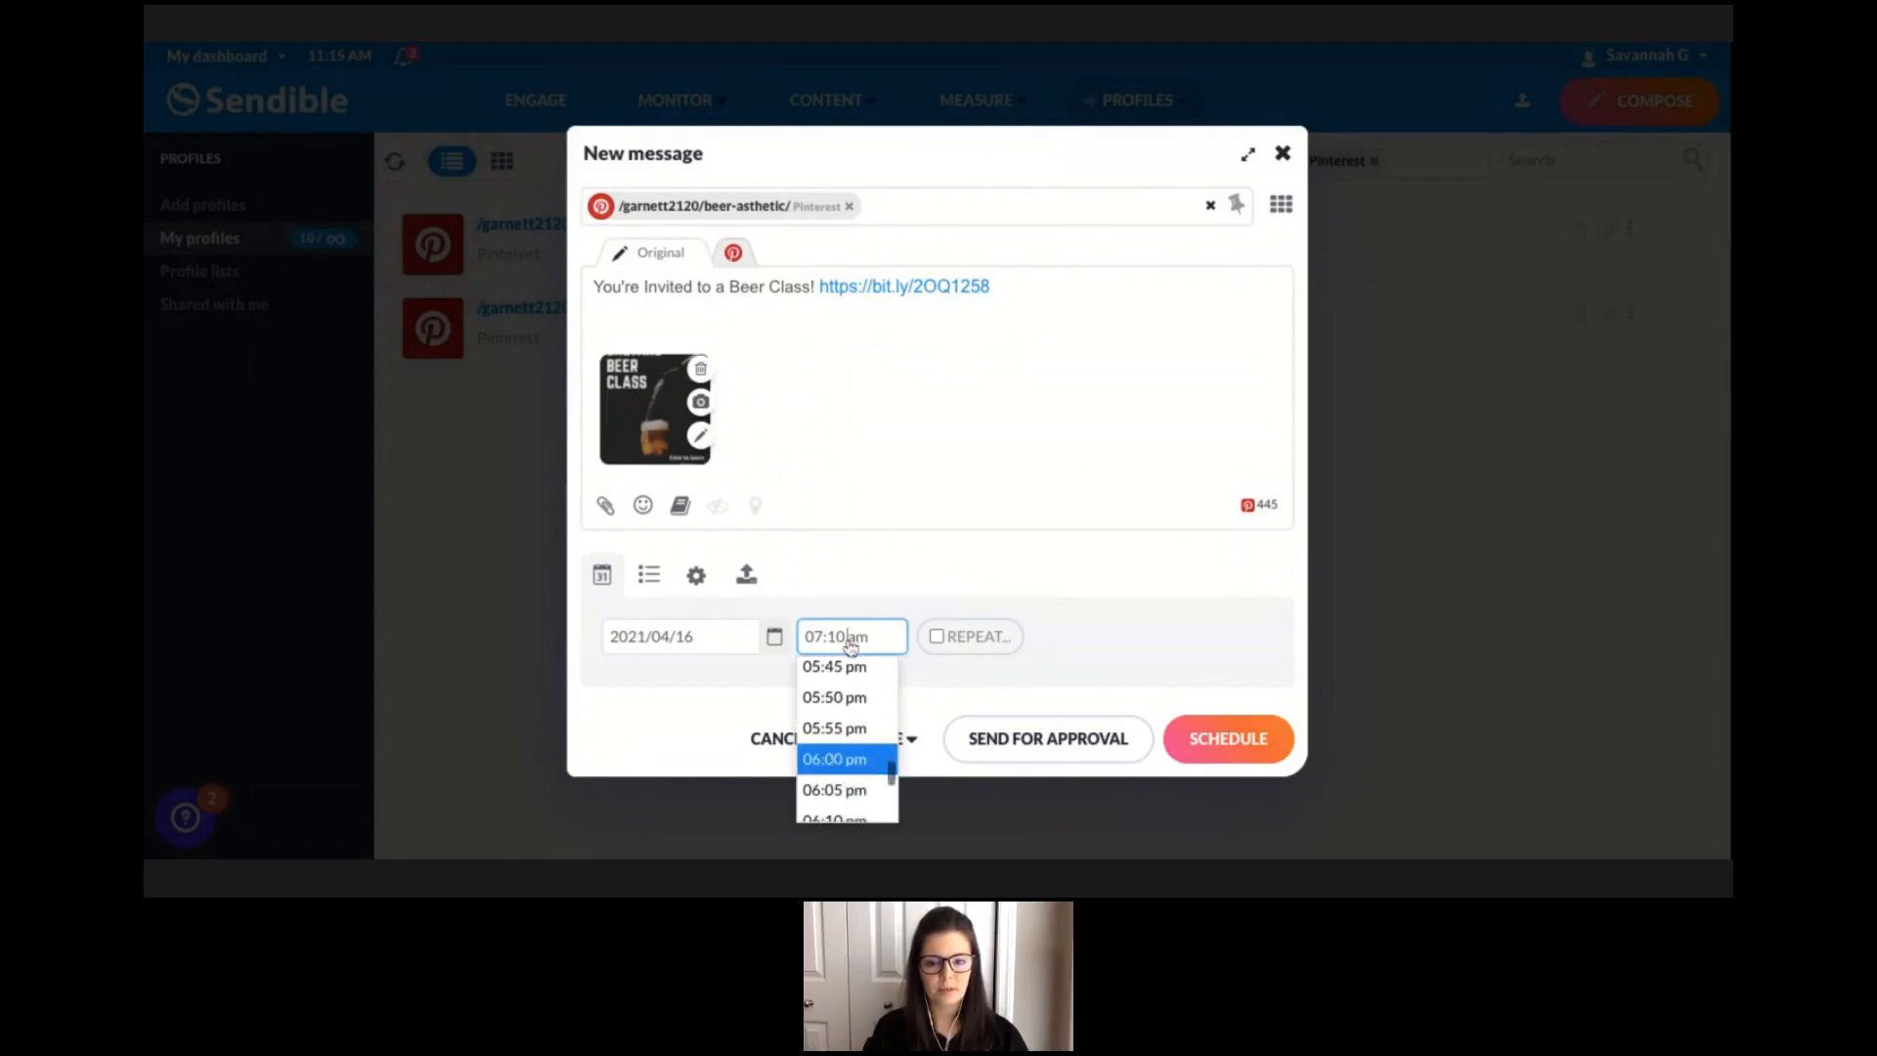
{"action": "left_click", "coordinate": [837, 636]}
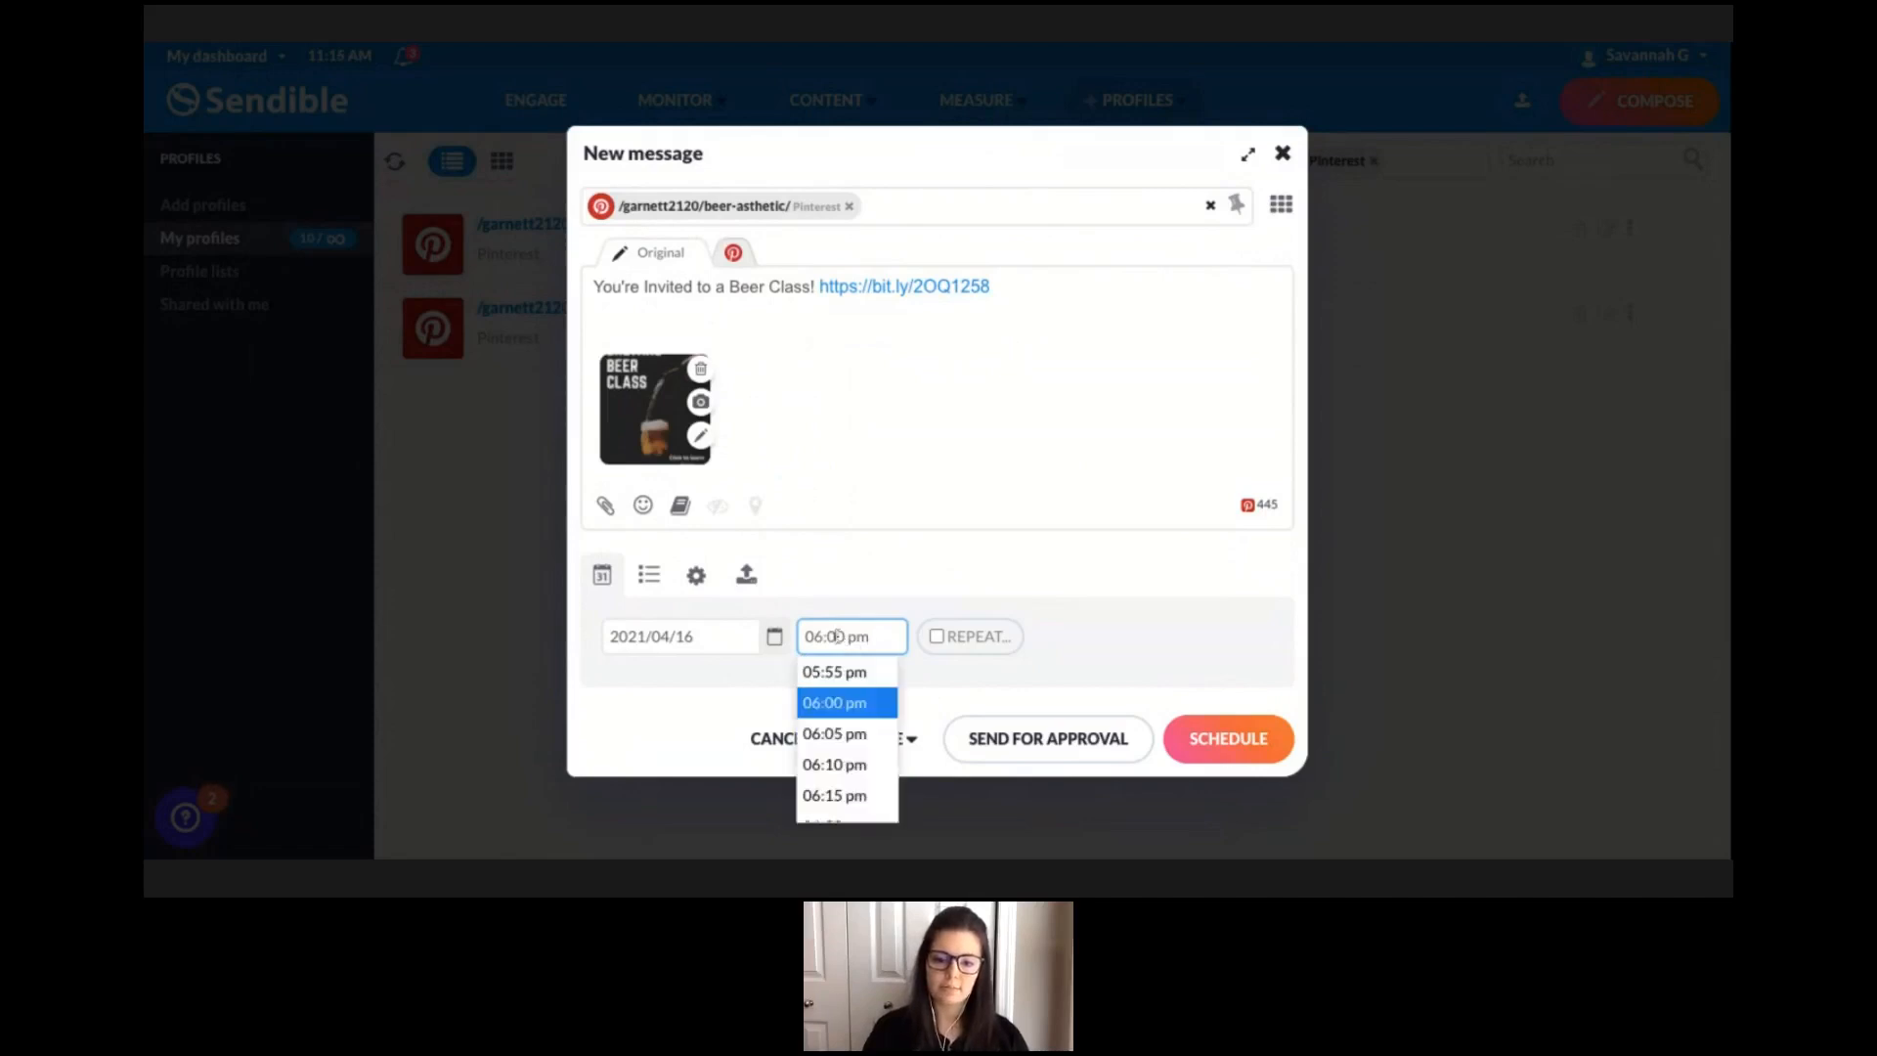
{"action": "key", "text": "BackSpace"}
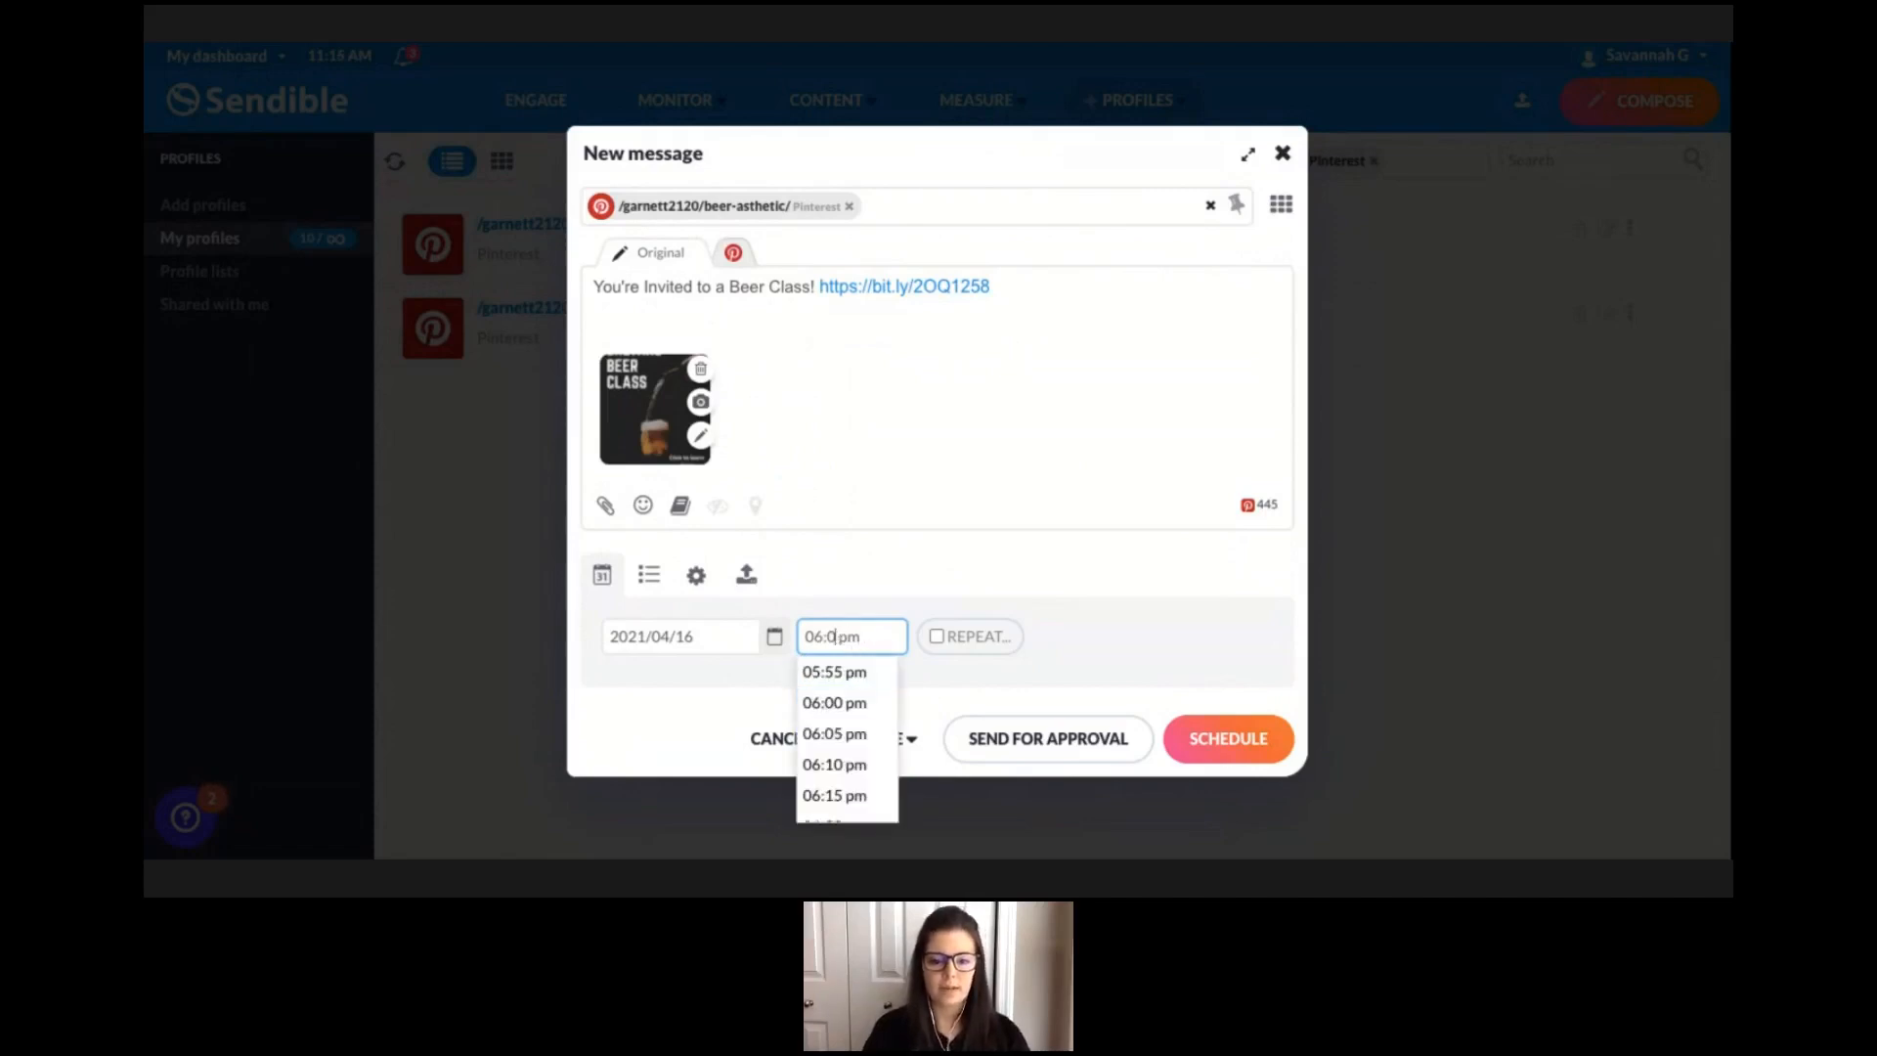
{"action": "type", "text": "1"}
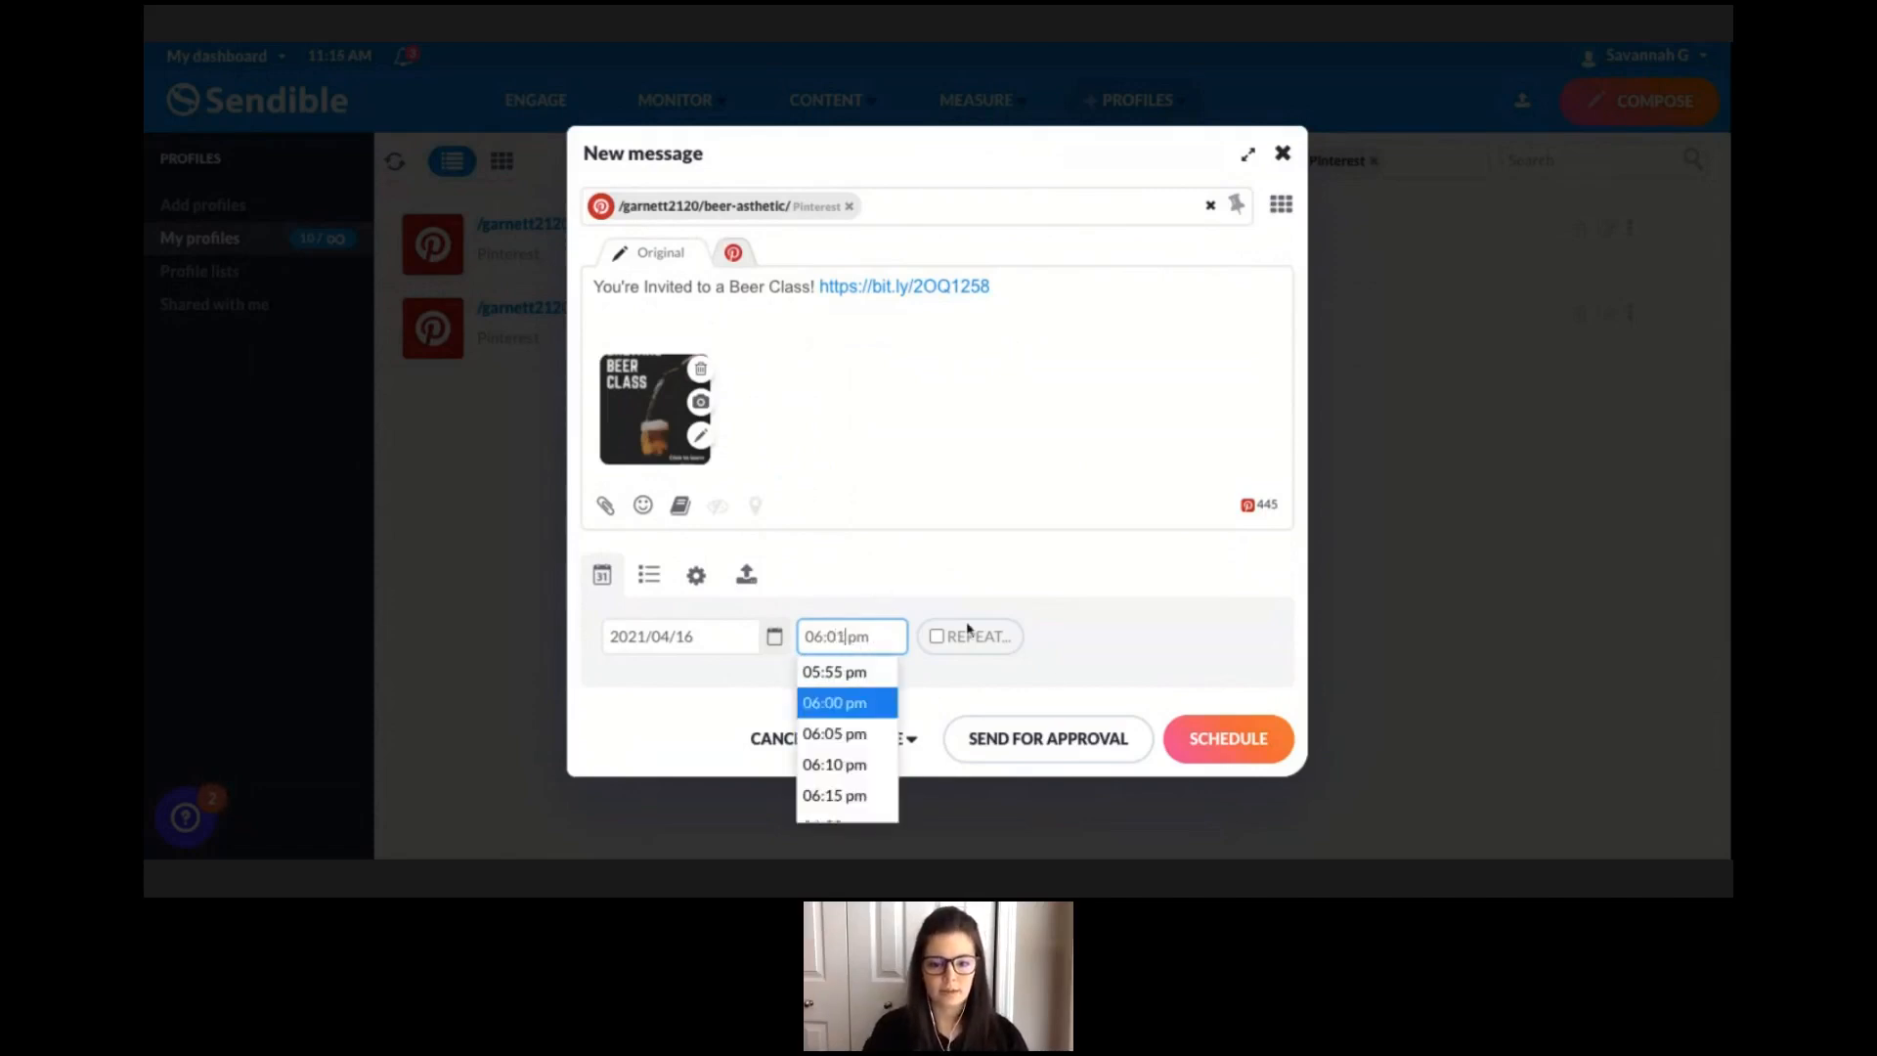
{"action": "left_click", "coordinate": [1052, 681]}
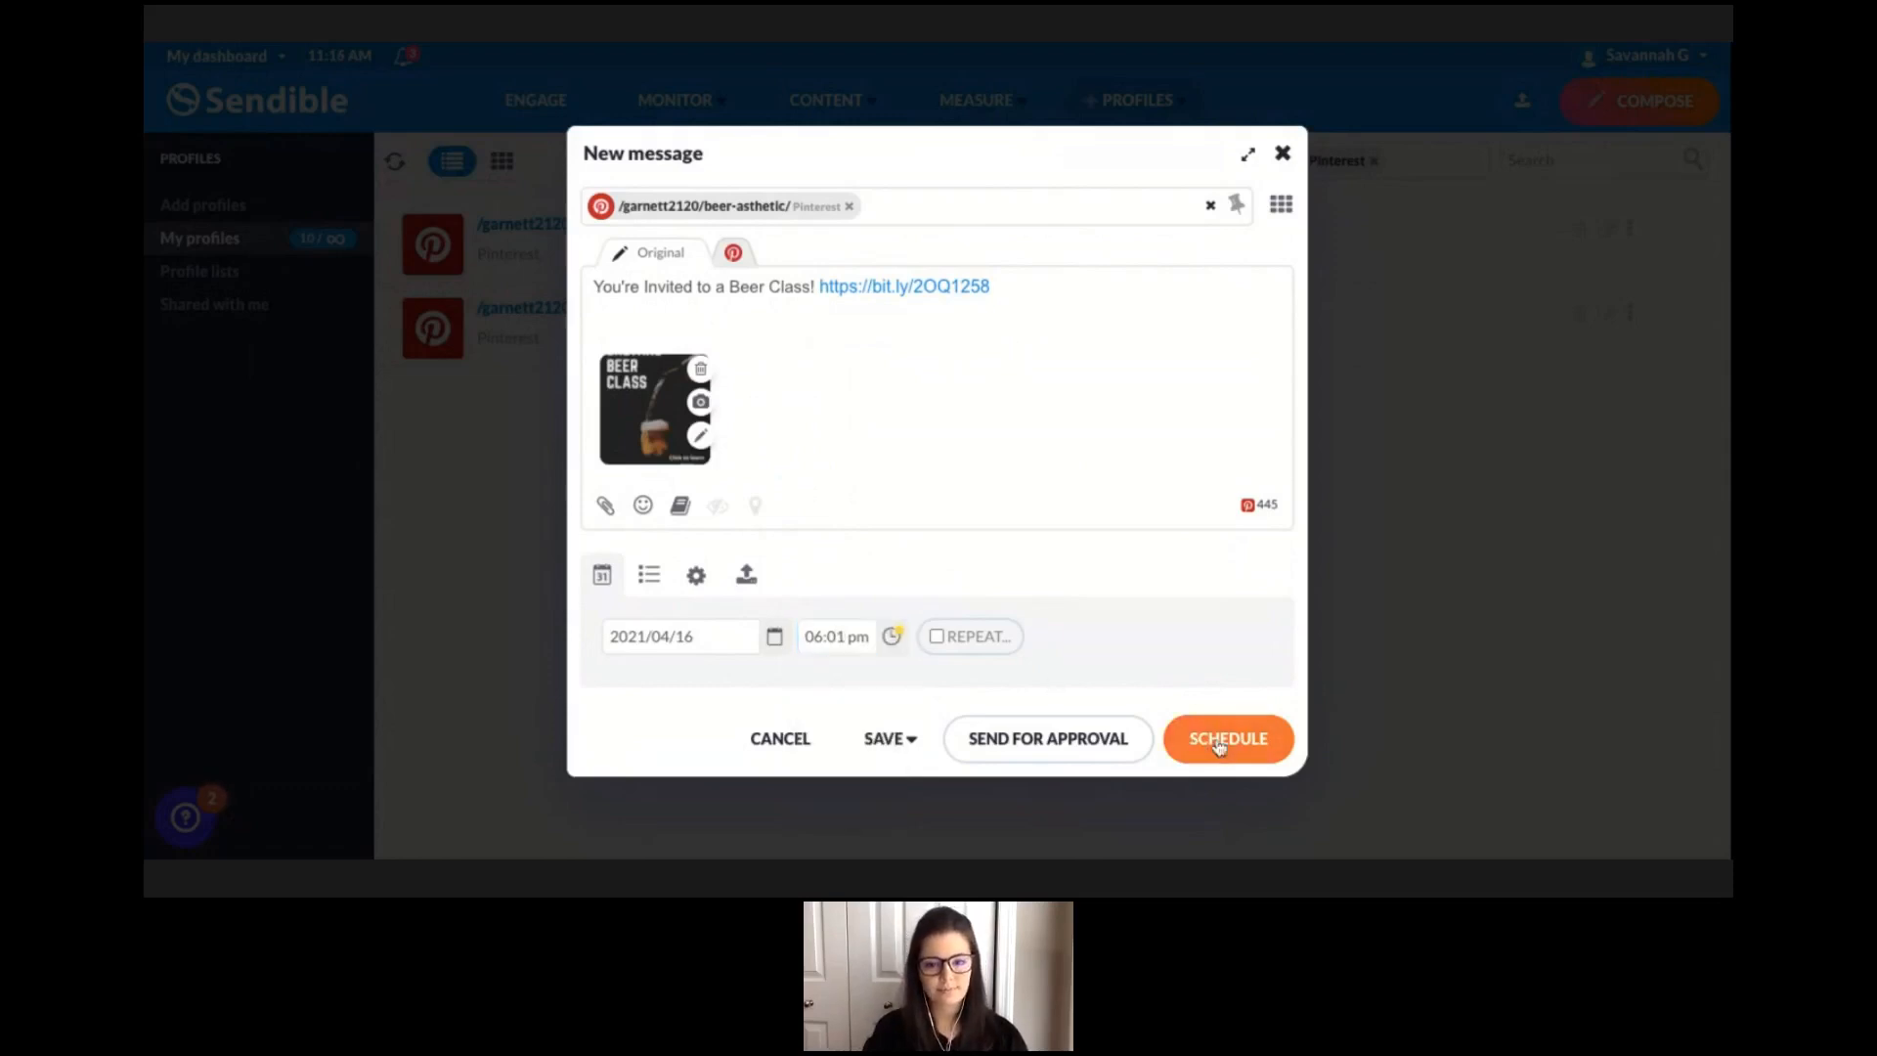
{"action": "left_click", "coordinate": [1219, 743]}
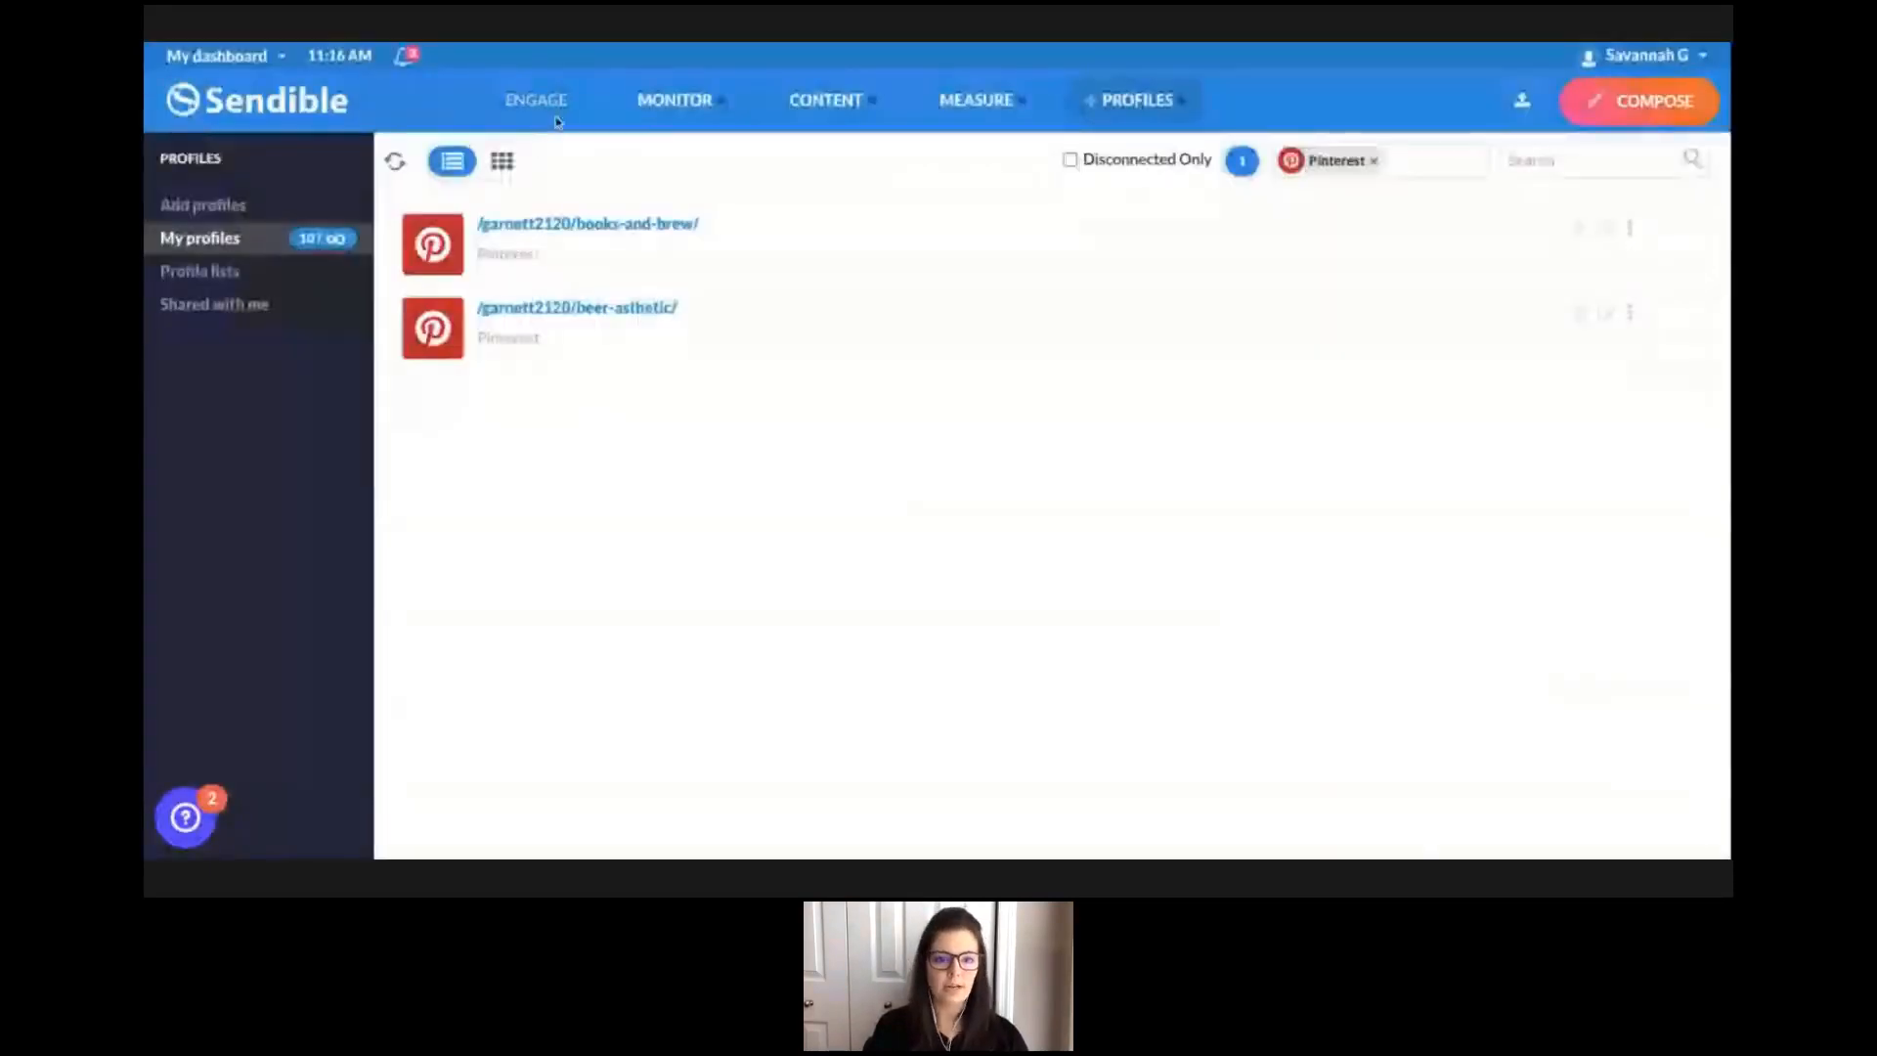
Open the scheduled outbox to review the queued Pinterest post.
{"action": "left_click", "coordinate": [550, 107]}
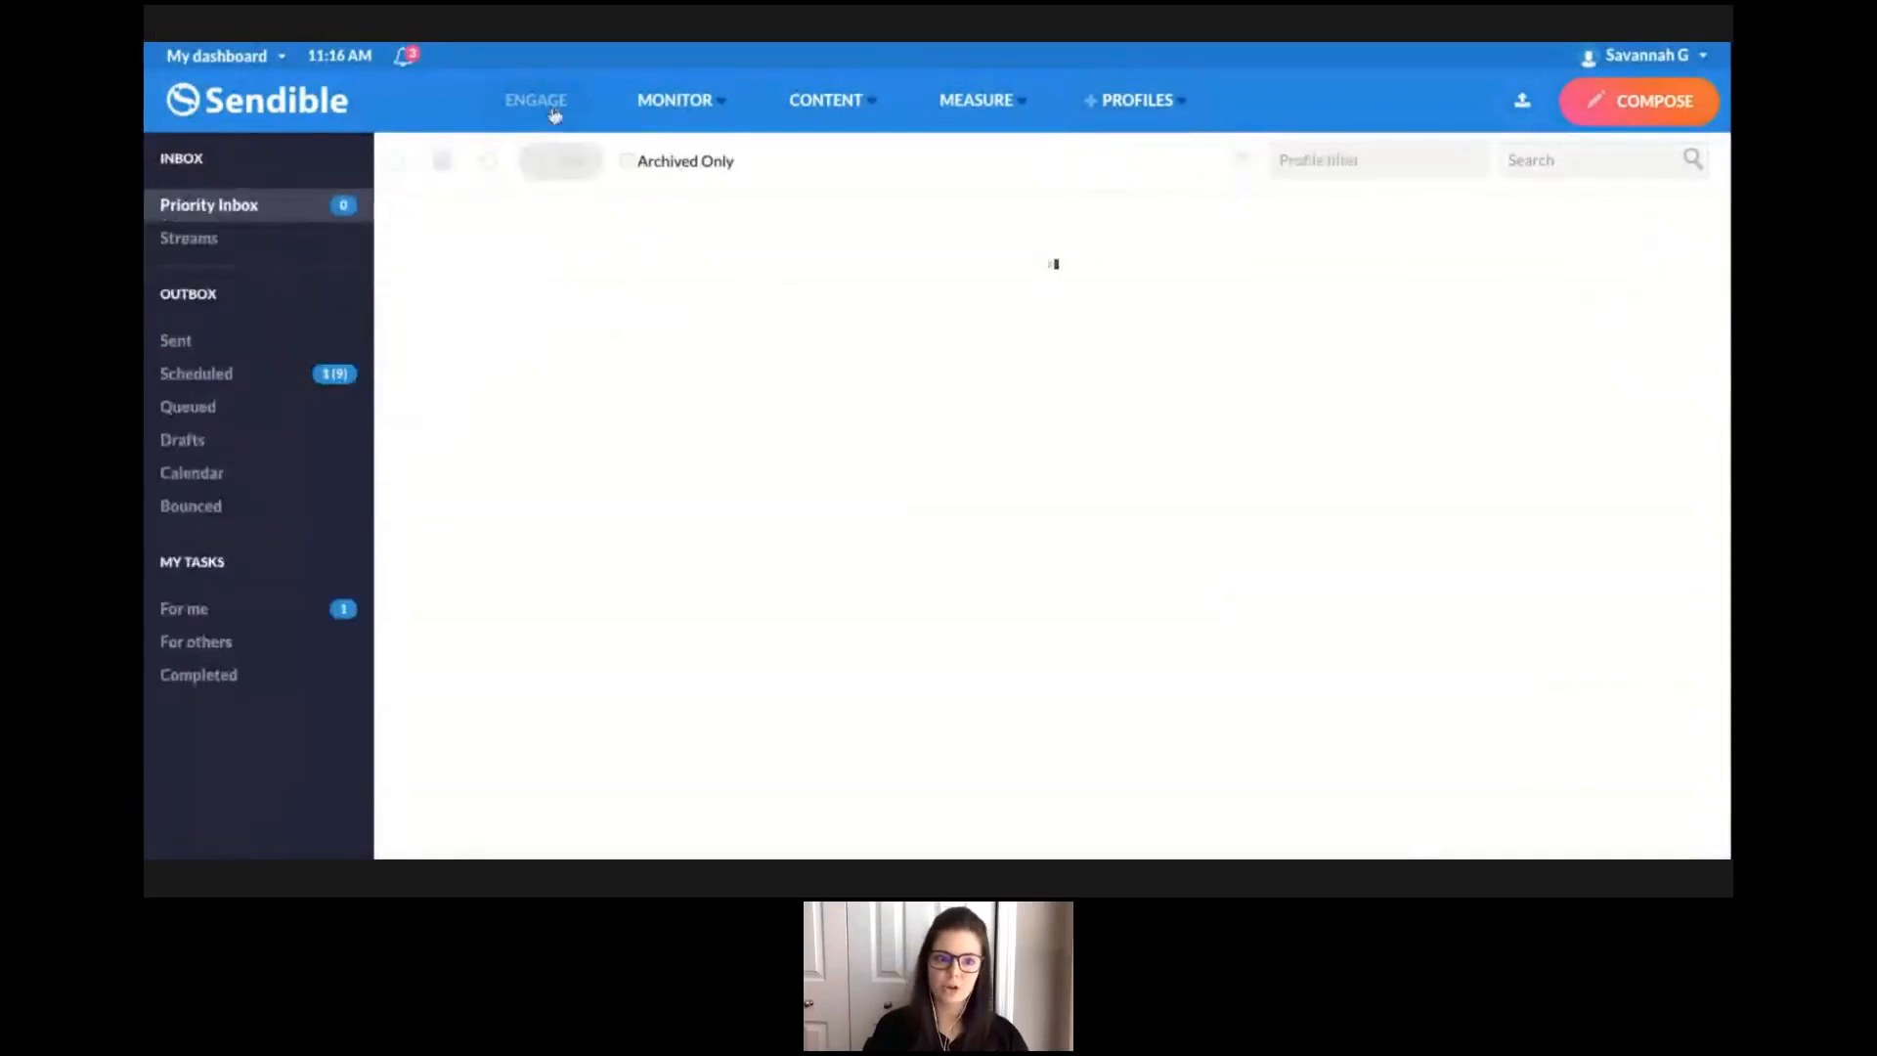
{"action": "left_click", "coordinate": [242, 376]}
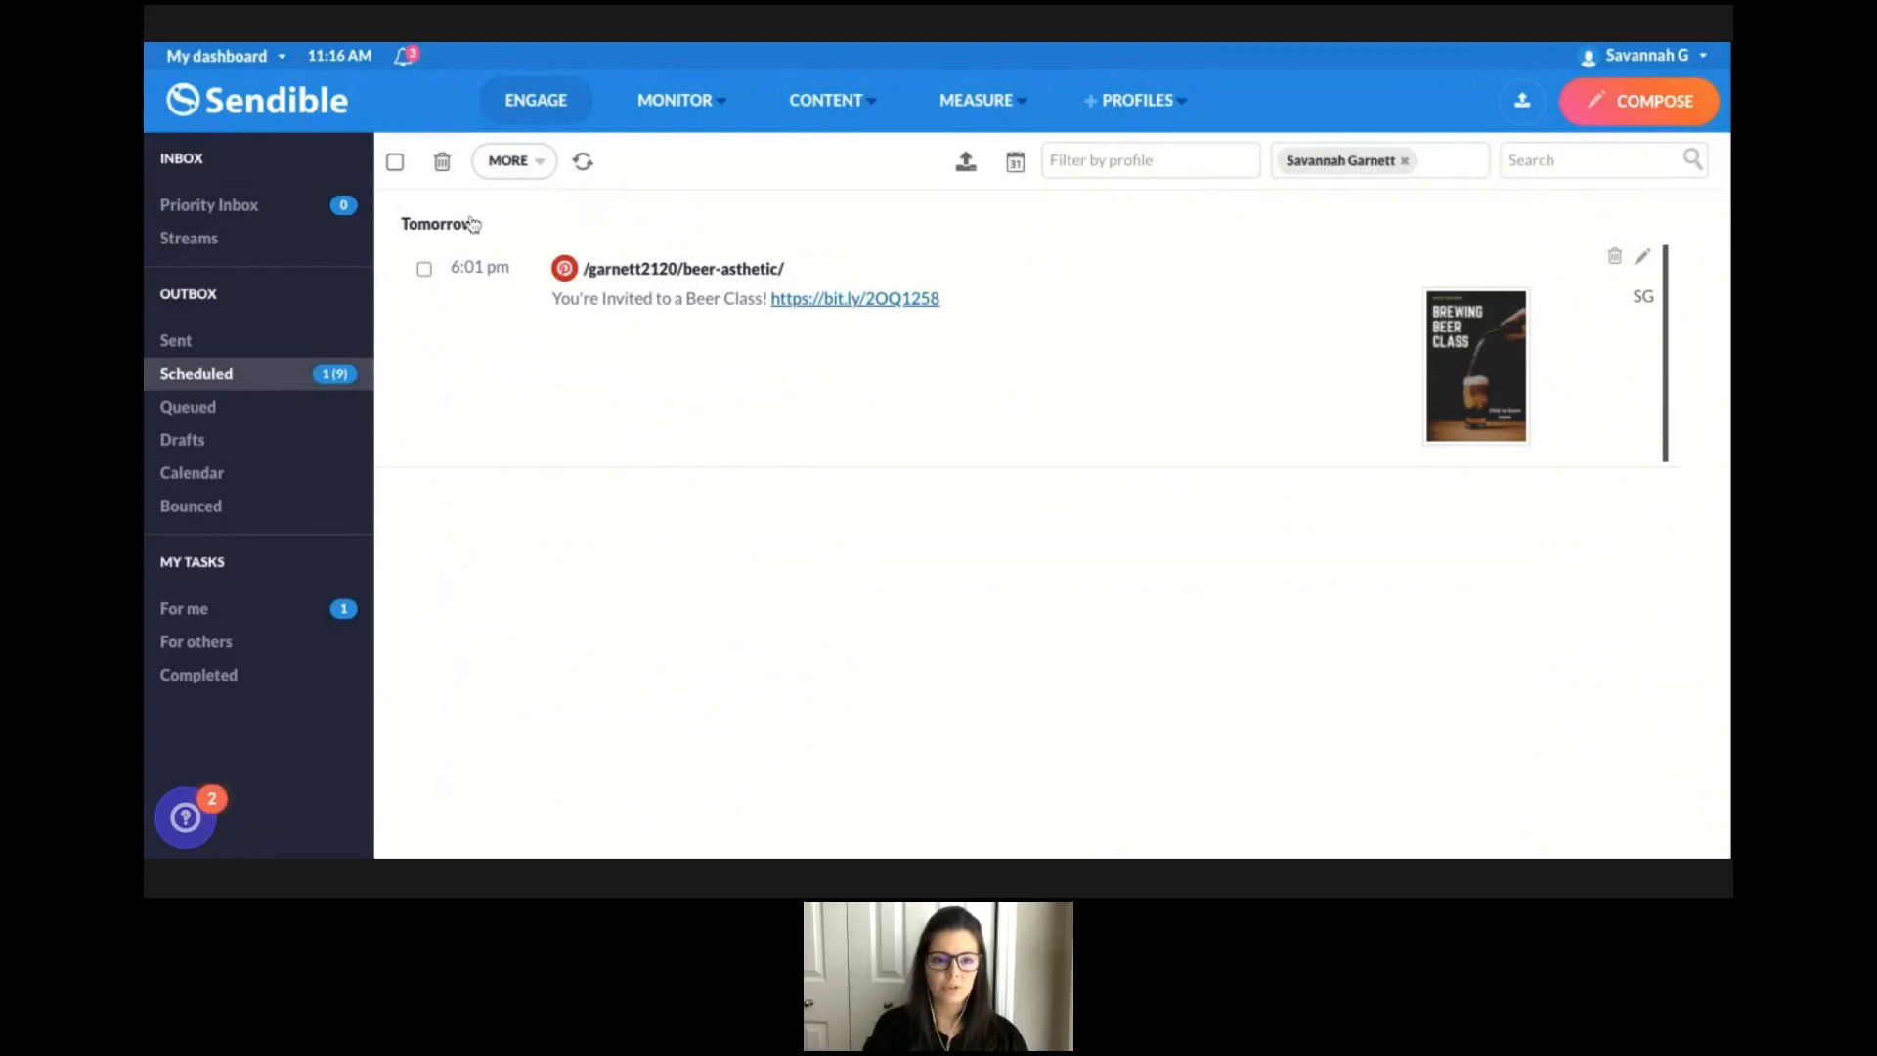
{"action": "left_click", "coordinate": [230, 347]}
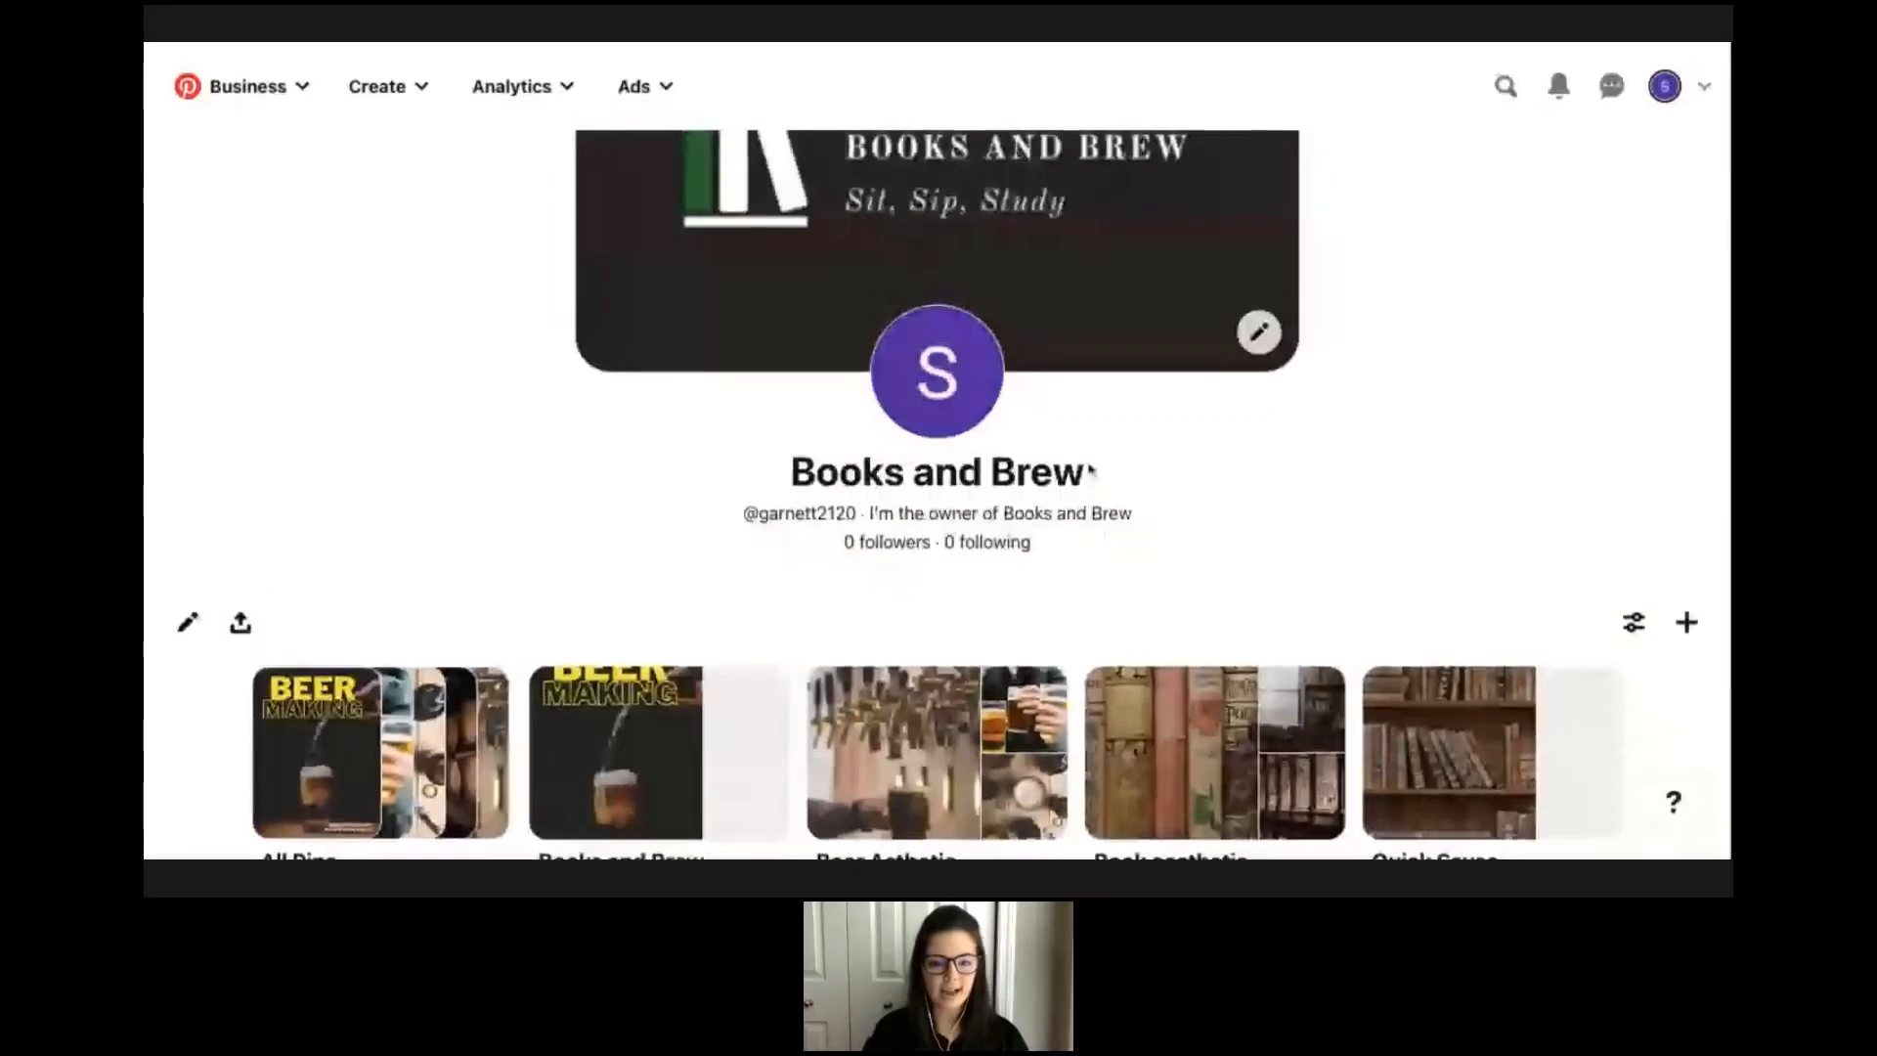
Switch to Pinterest, open the Books and Brew board and look over its pins.
{"action": "scroll", "coordinate": [1090, 464], "scroll_direction": "down", "scroll_amount": 1}
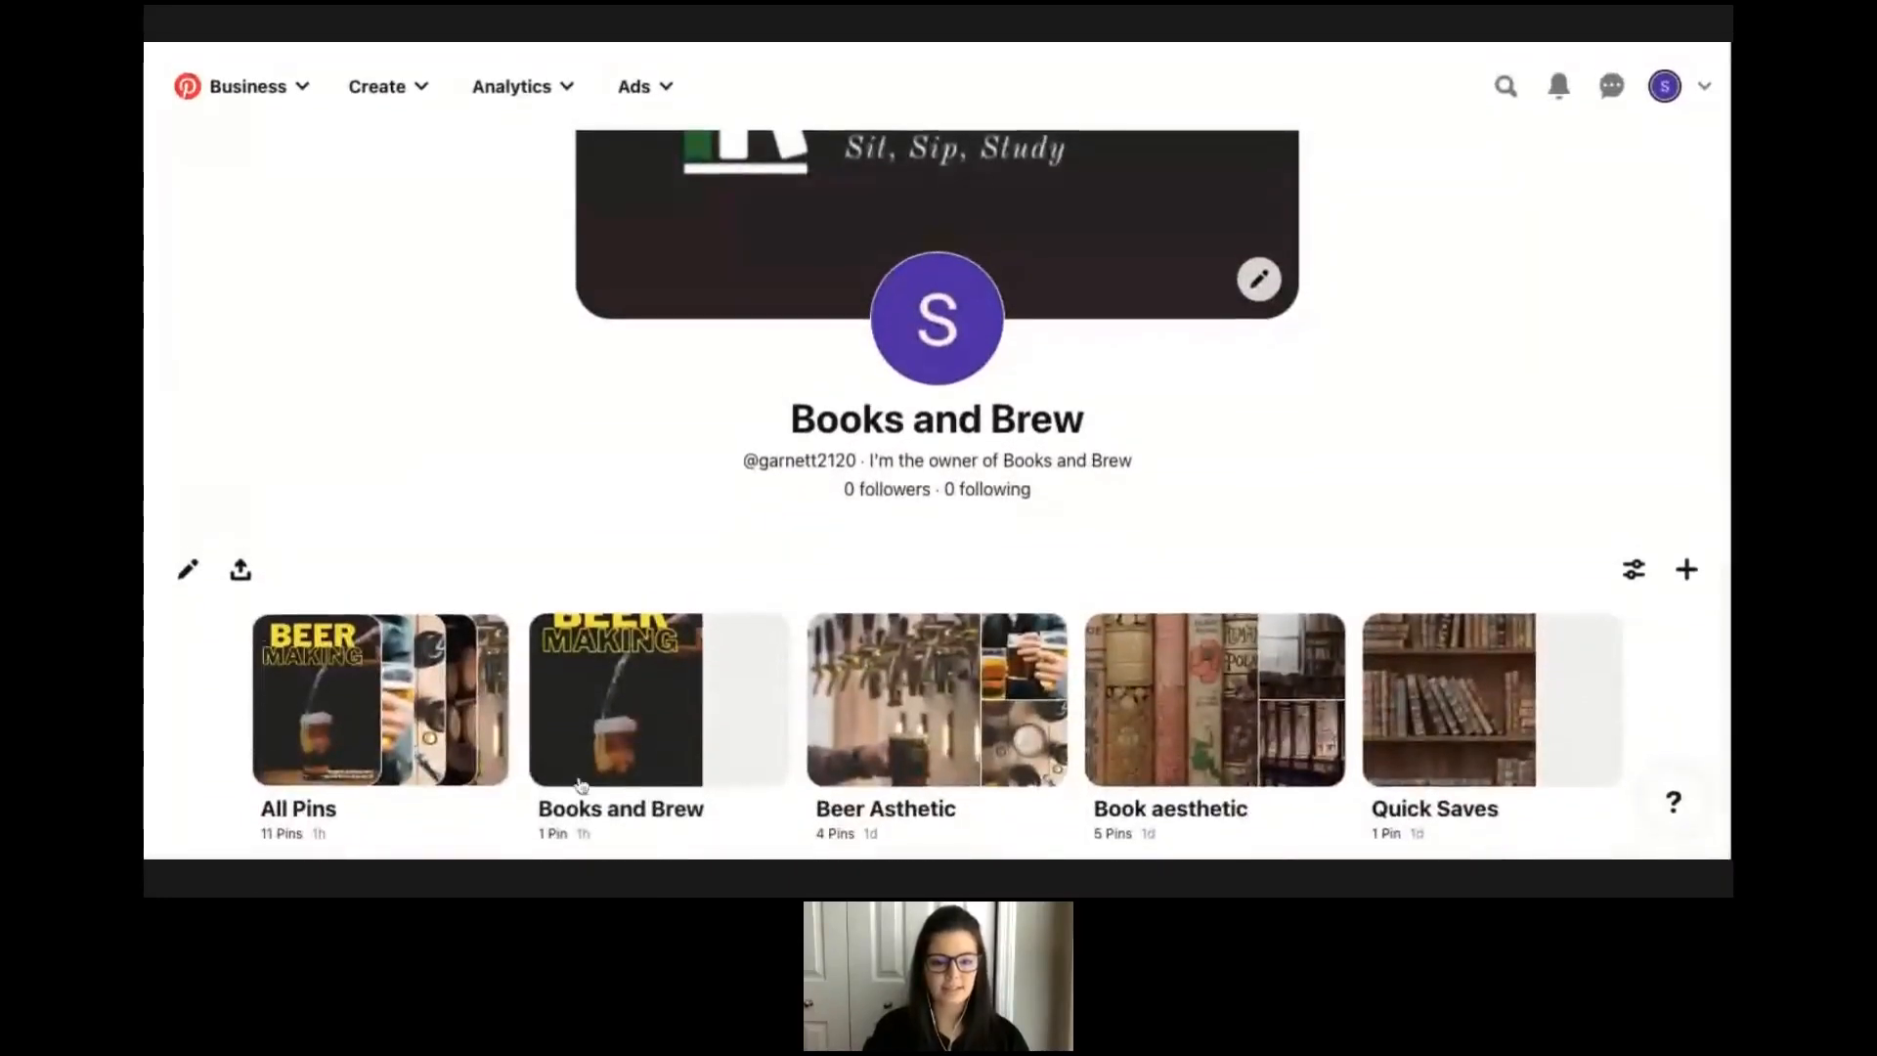
{"action": "left_click", "coordinate": [612, 804]}
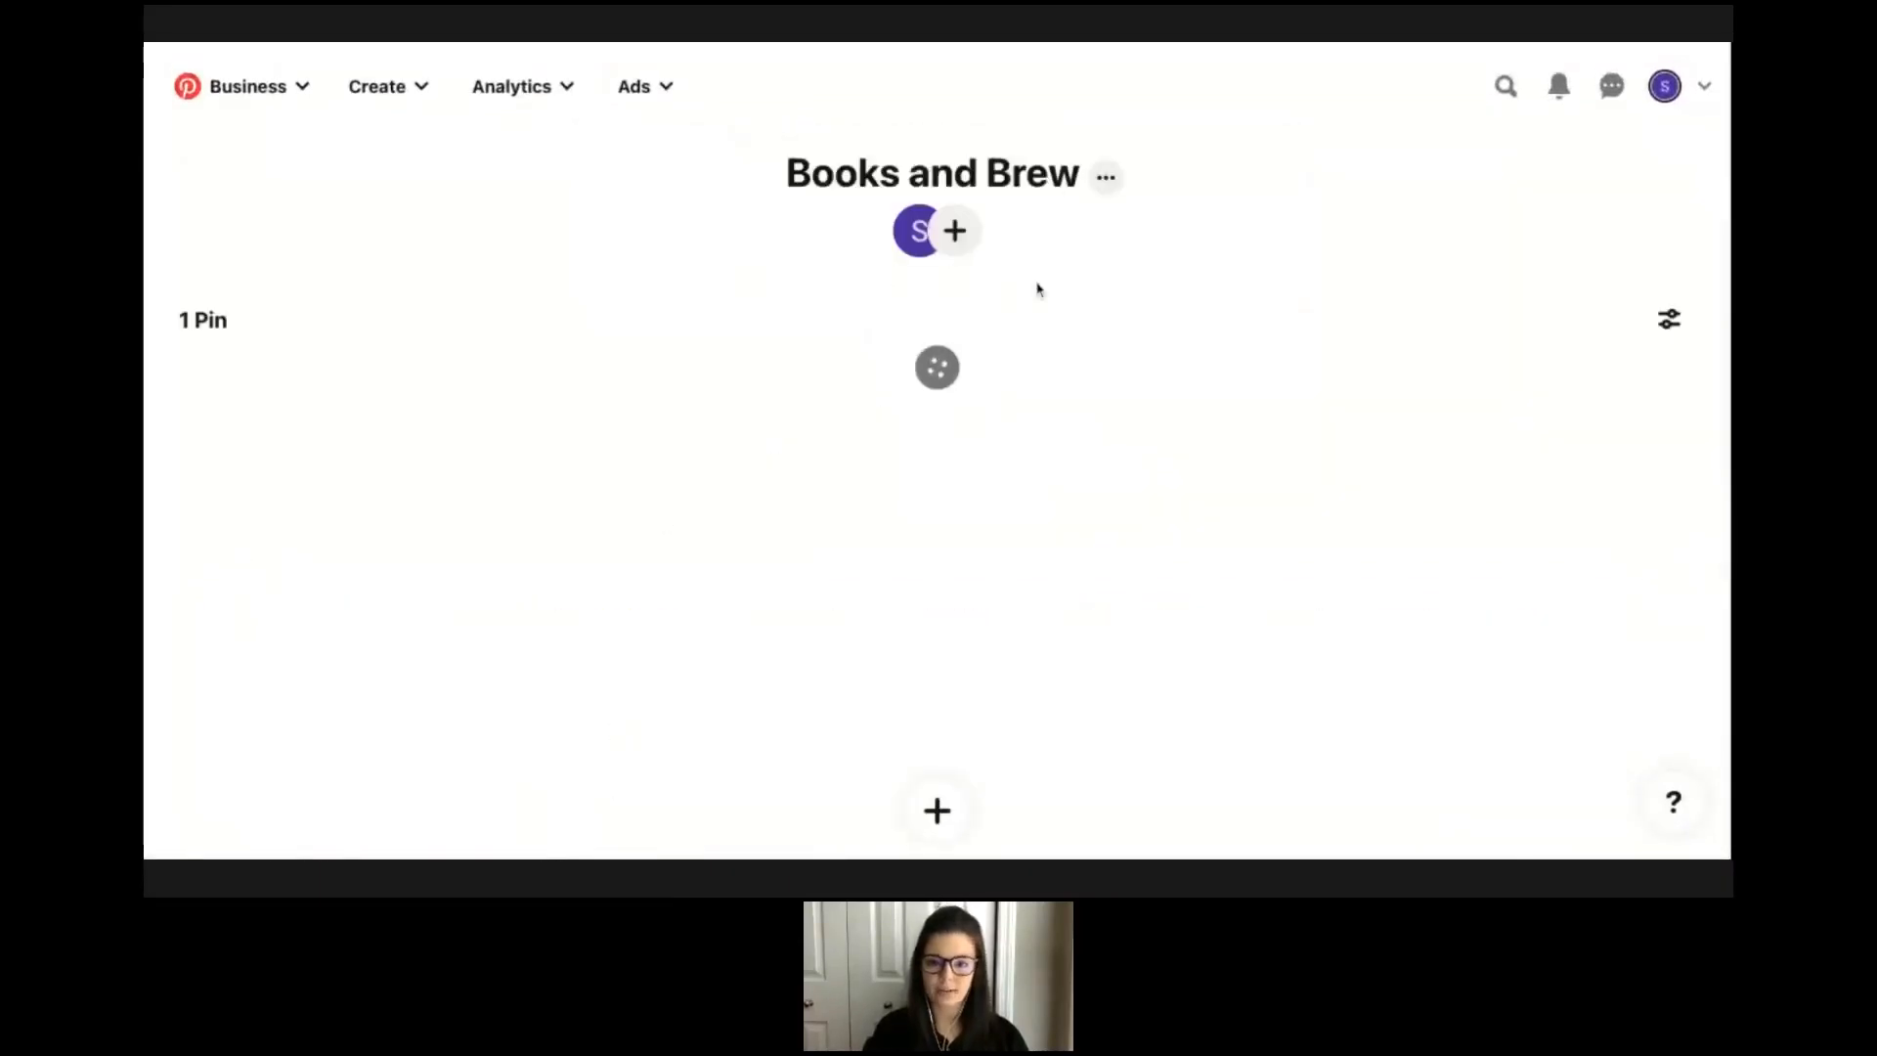
{"action": "scroll", "coordinate": [1370, 440], "scroll_direction": "down", "scroll_amount": 2}
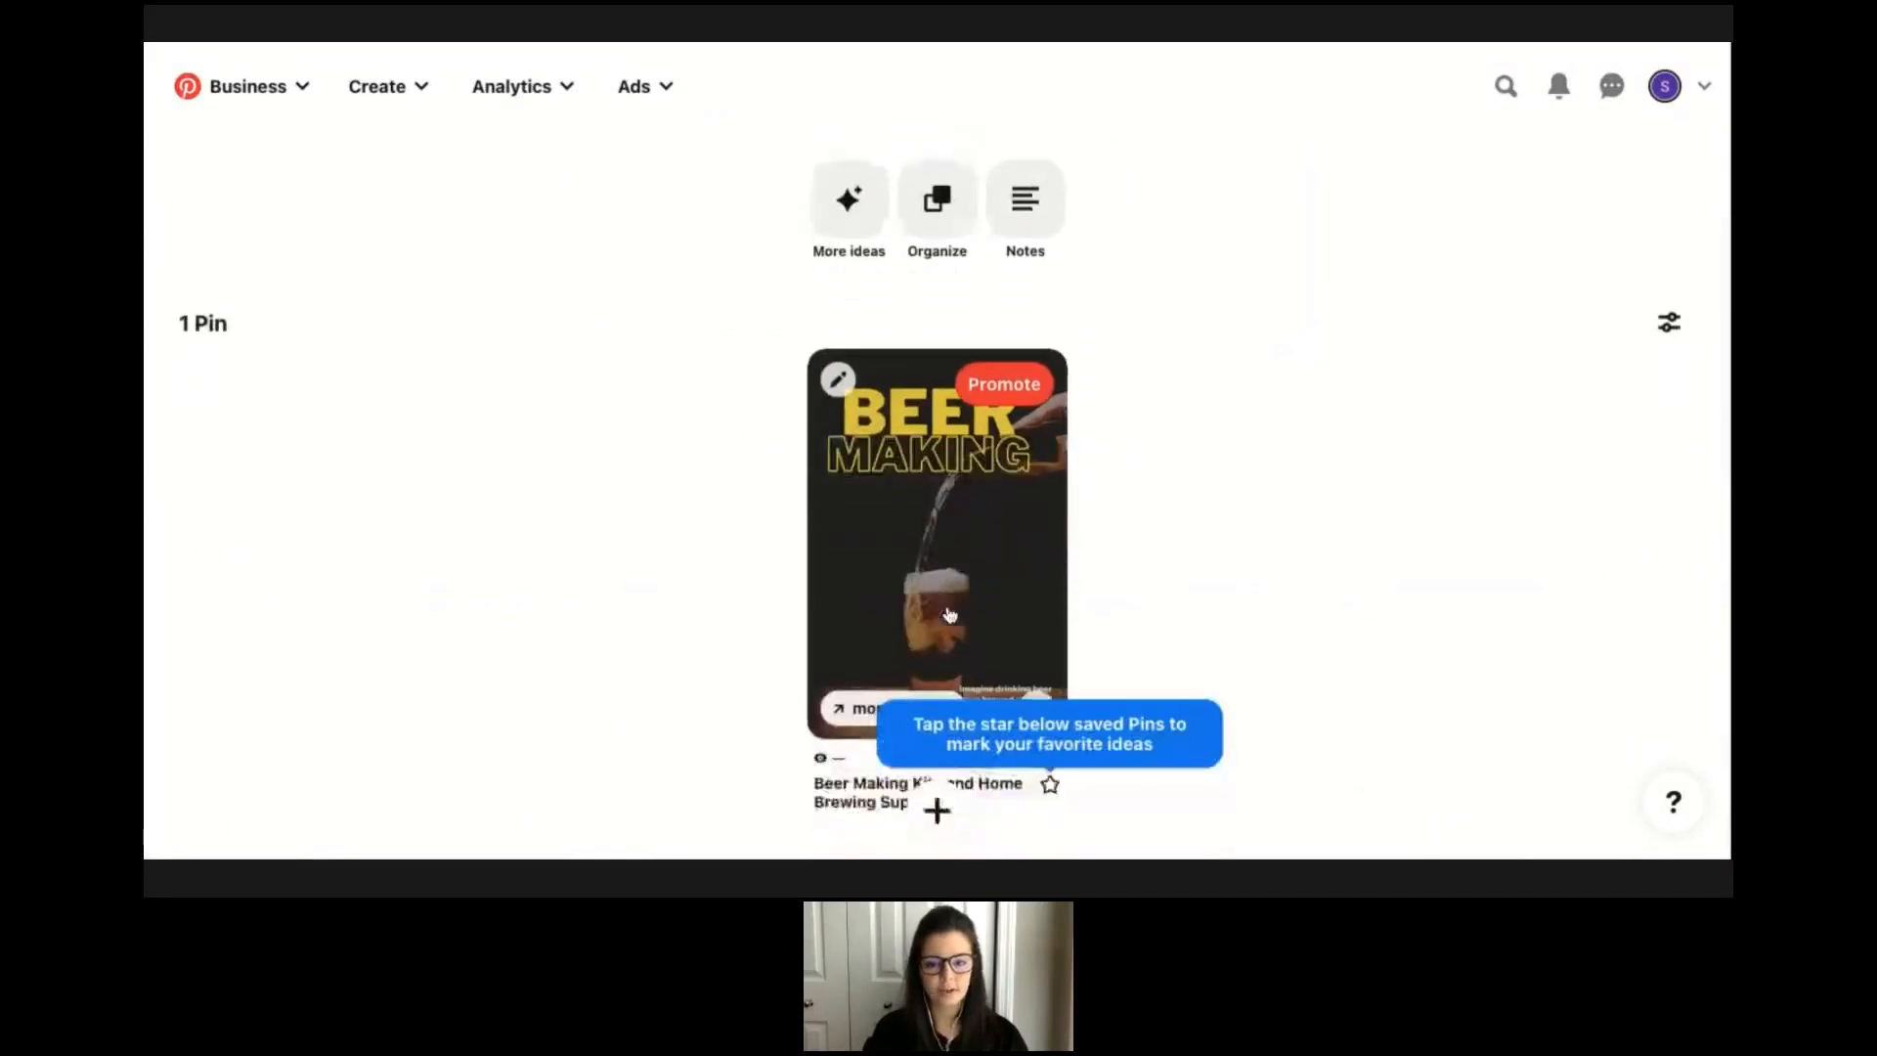
{"action": "scroll", "coordinate": [1373, 446], "scroll_direction": "down", "scroll_amount": 1}
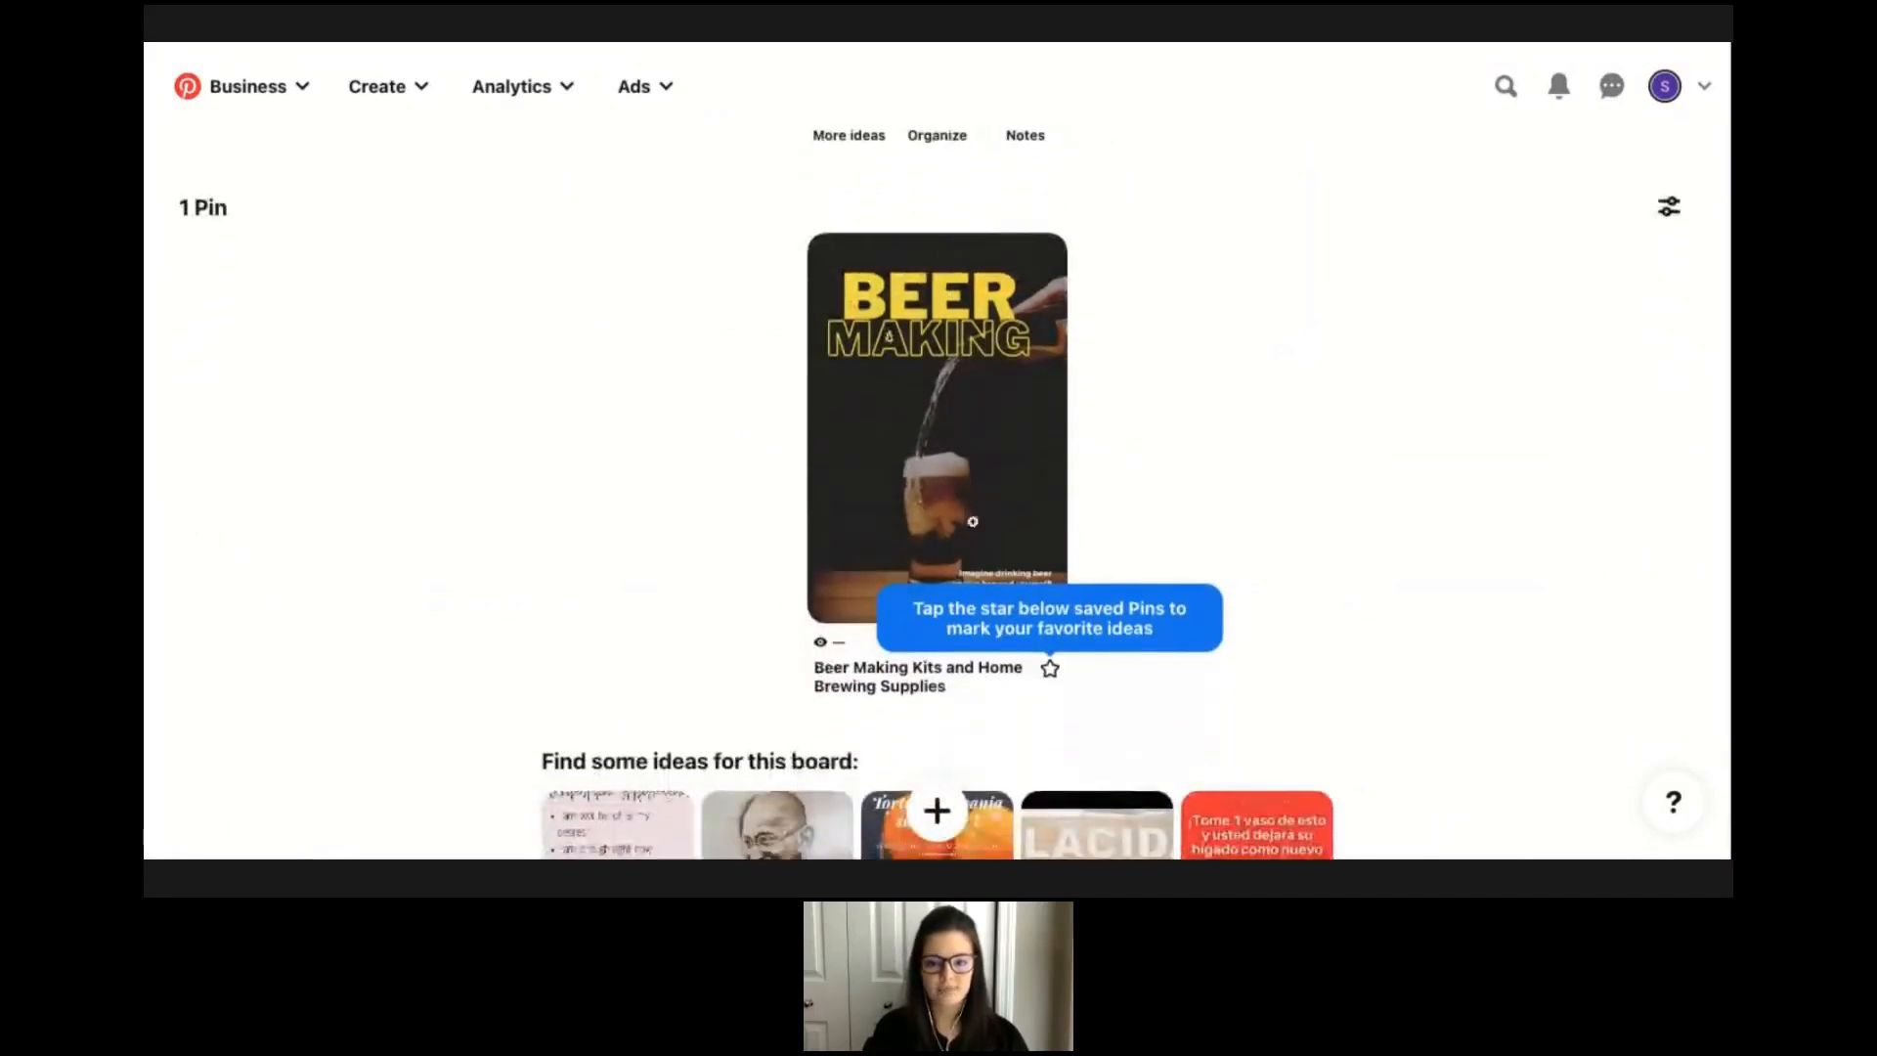
{"action": "mouse_move", "coordinate": [1190, 596]}
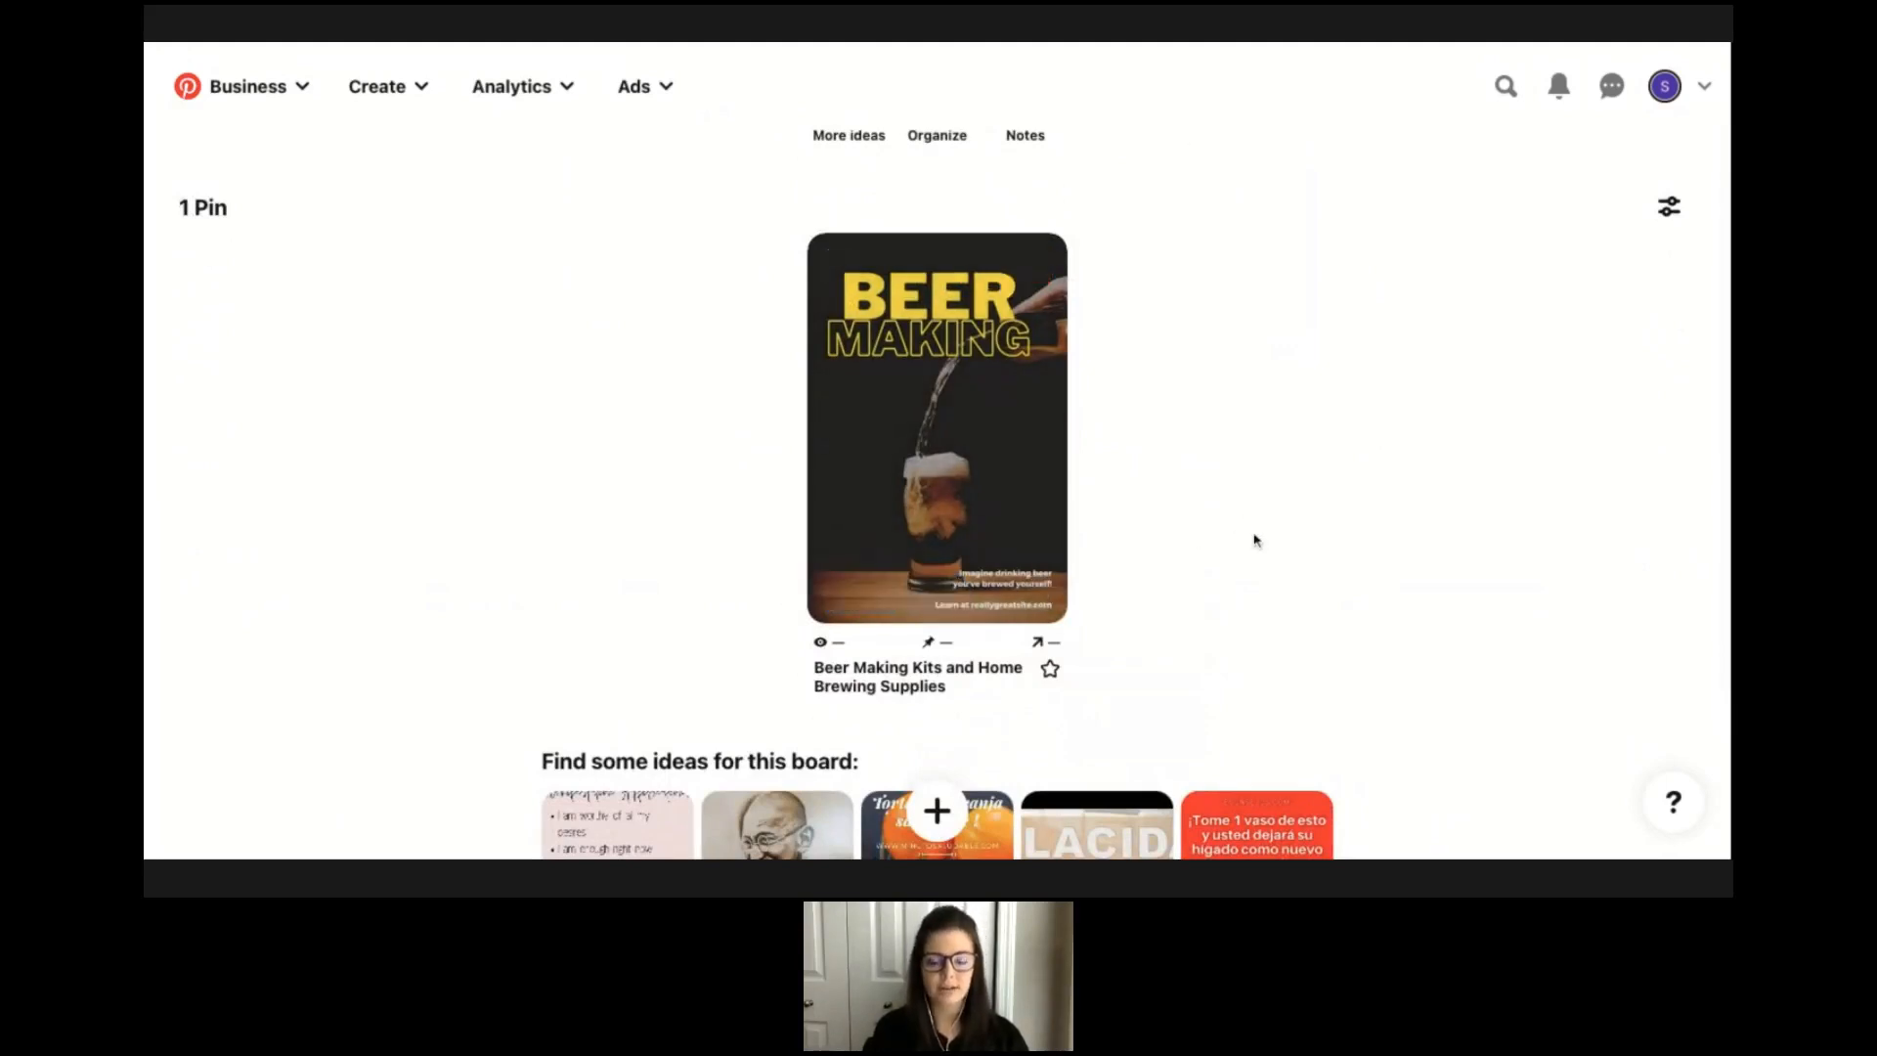
{"action": "mouse_move", "coordinate": [914, 531]}
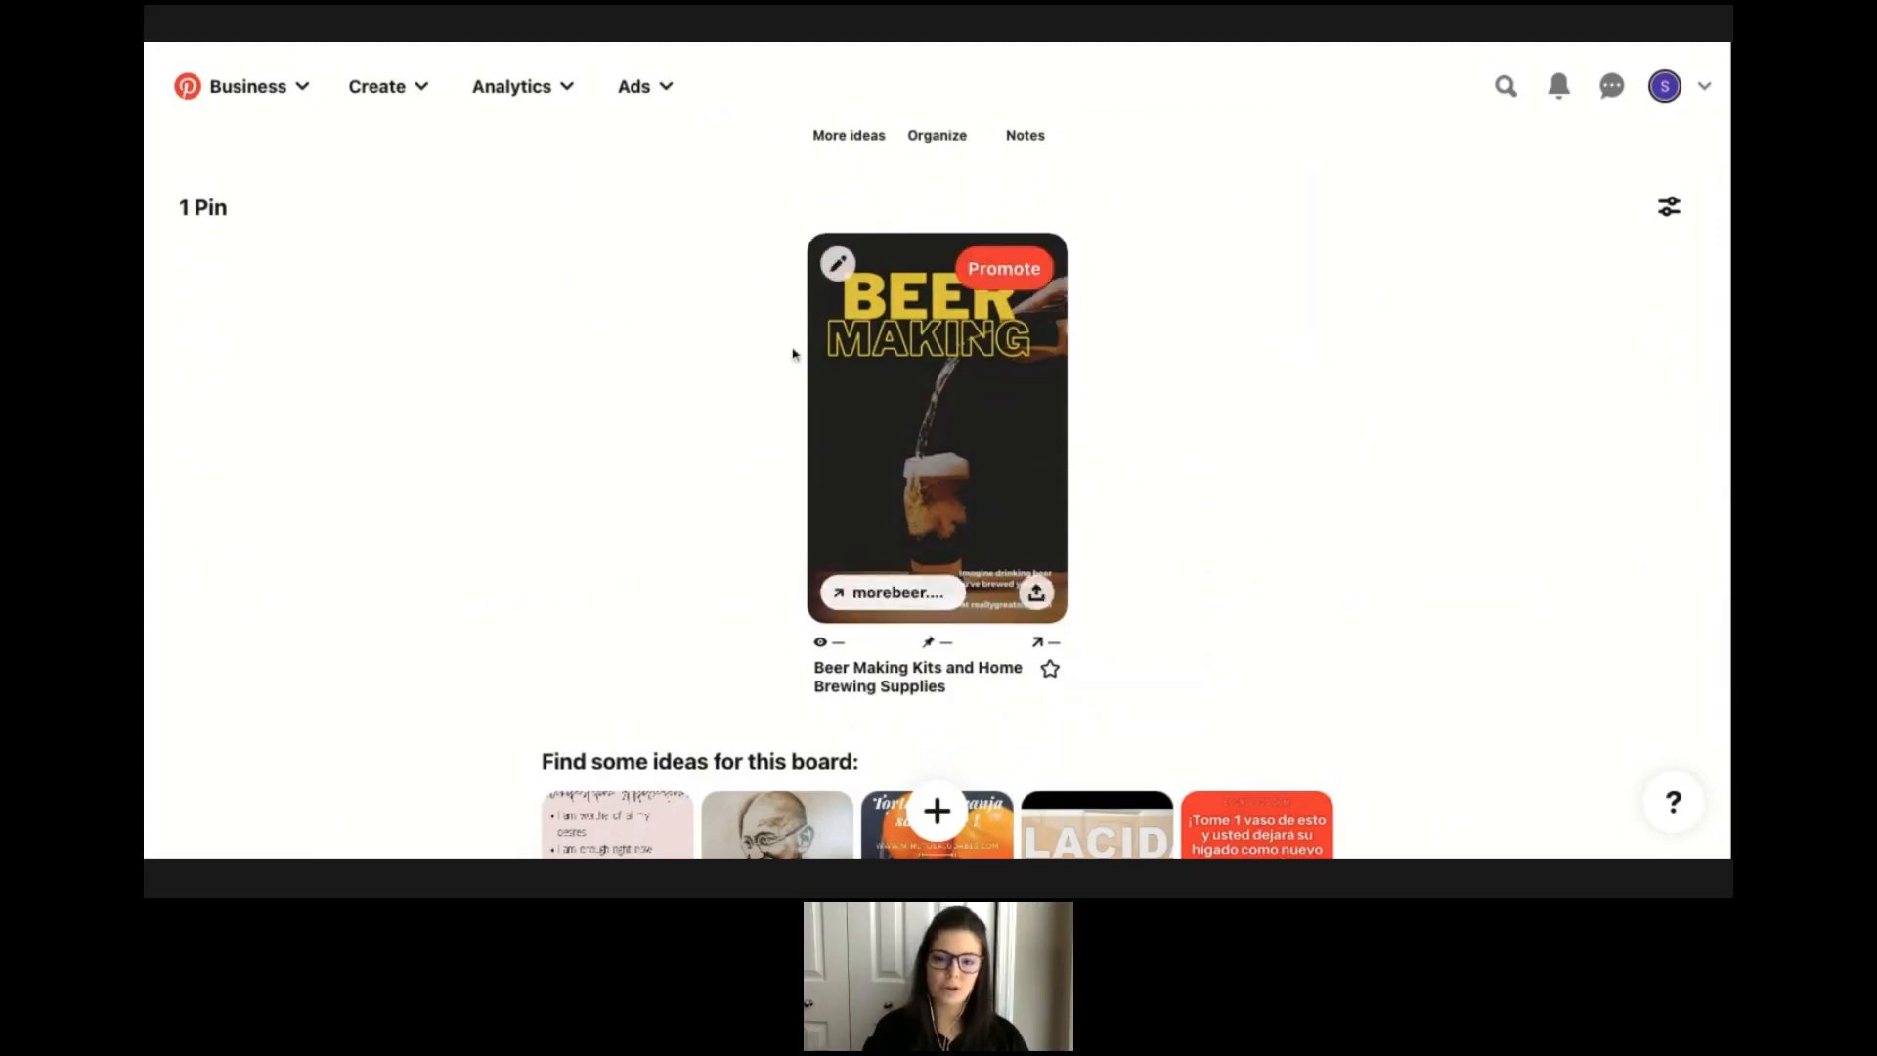
{"action": "scroll", "coordinate": [937, 314], "scroll_direction": "up", "scroll_amount": 1}
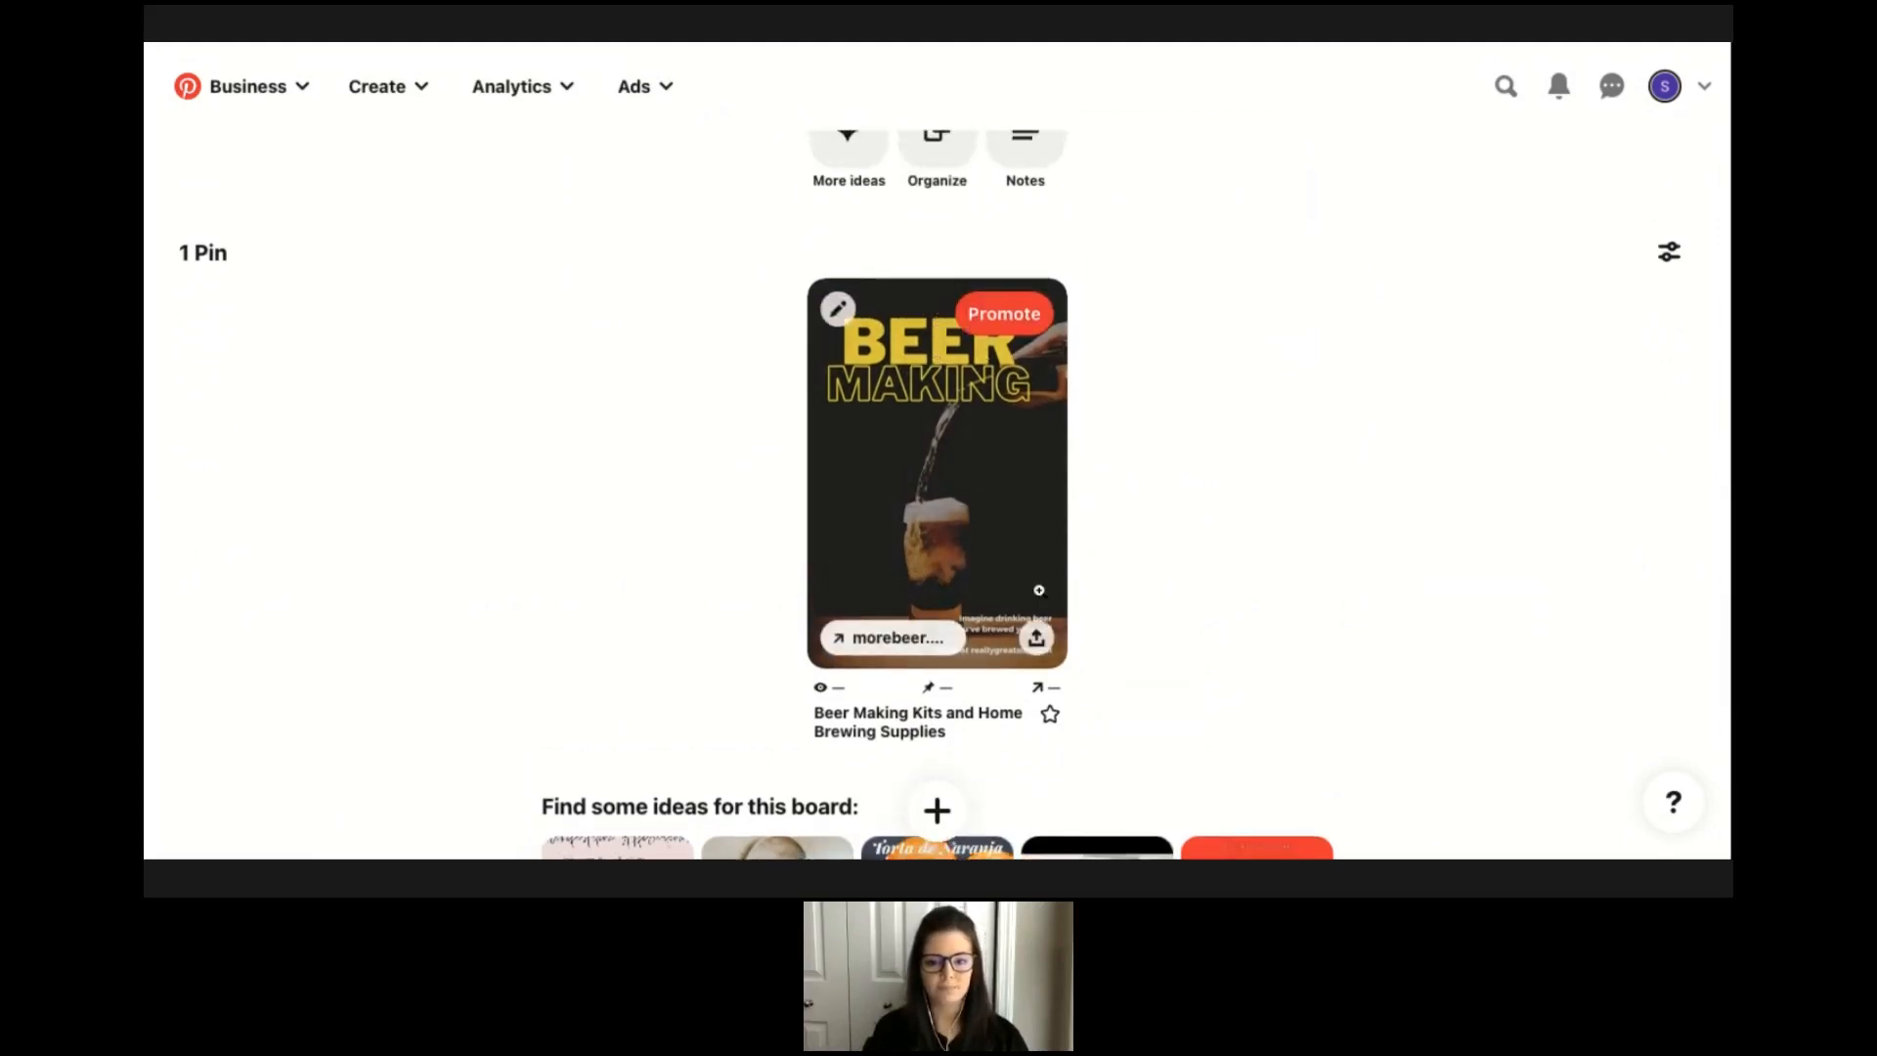
{"action": "scroll", "coordinate": [1193, 508], "scroll_direction": "up", "scroll_amount": 3}
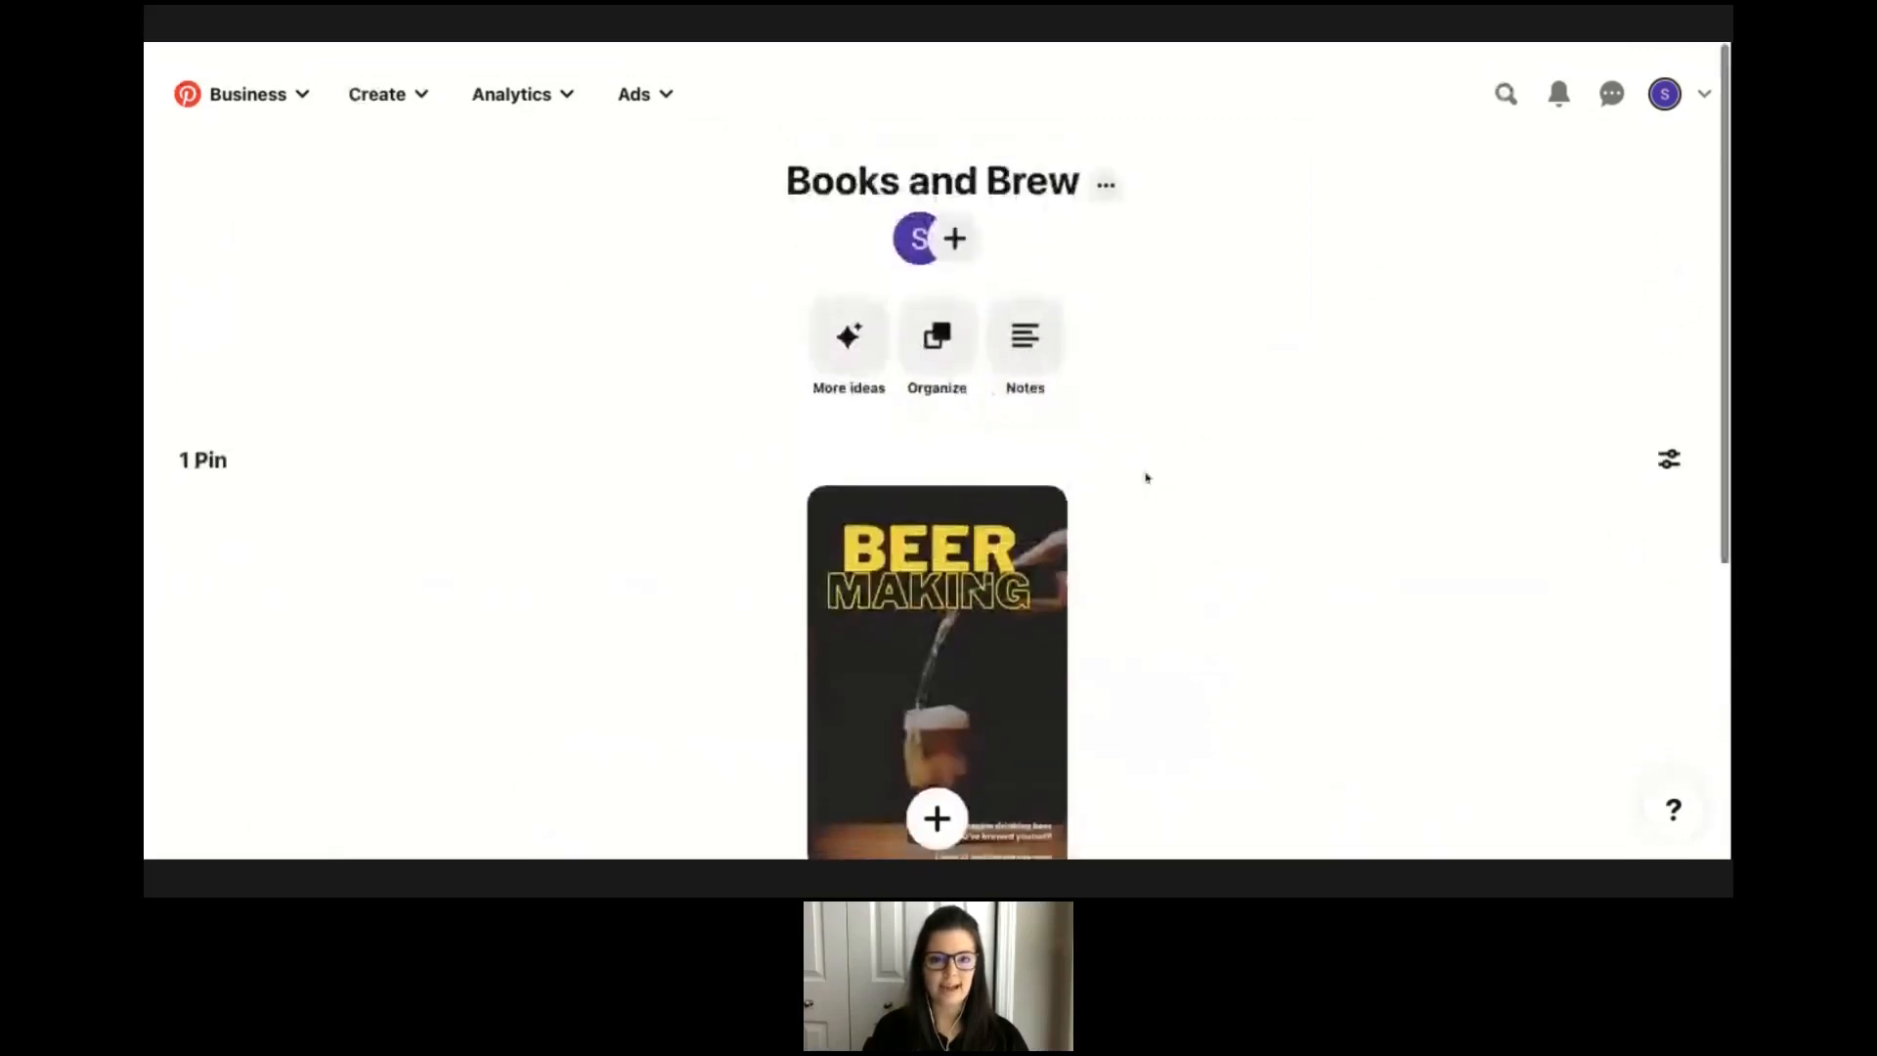